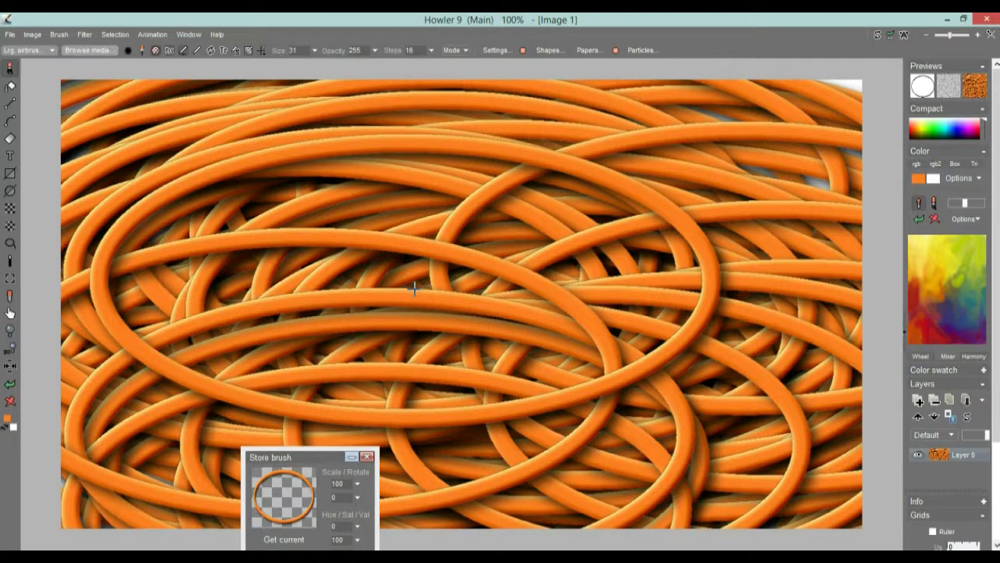
Paint overlapping orange rings across the canvas with the stored ring brush, clearing the canvas once to start over.
mouse_move(415, 289)
left_mouse_down()
mouse_move(425, 275)
mouse_move(398, 286)
mouse_move(416, 342)
mouse_move(409, 233)
mouse_move(272, 489)
left_mouse_up()
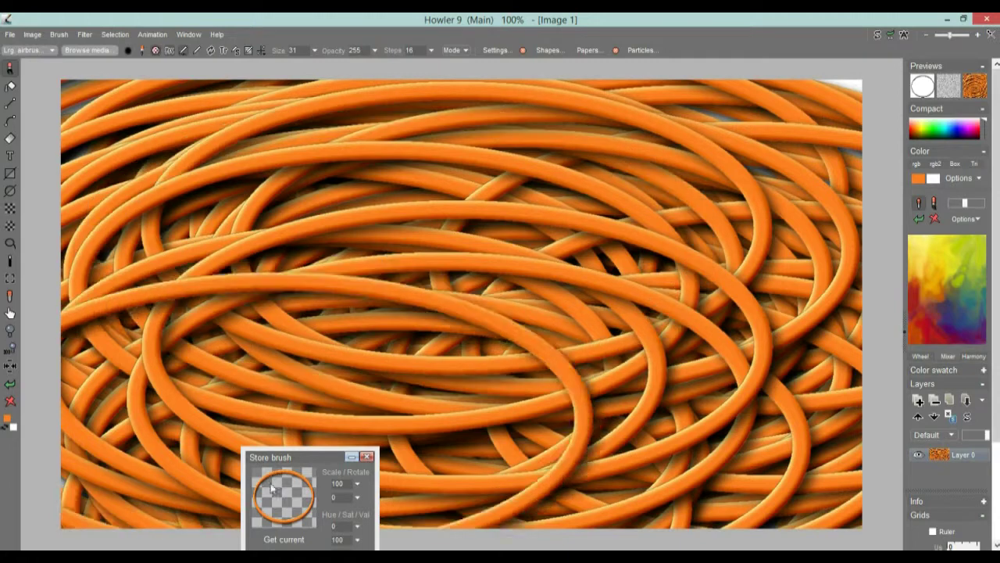
left_click(10, 401)
left_click(436, 282)
left_click(561, 347)
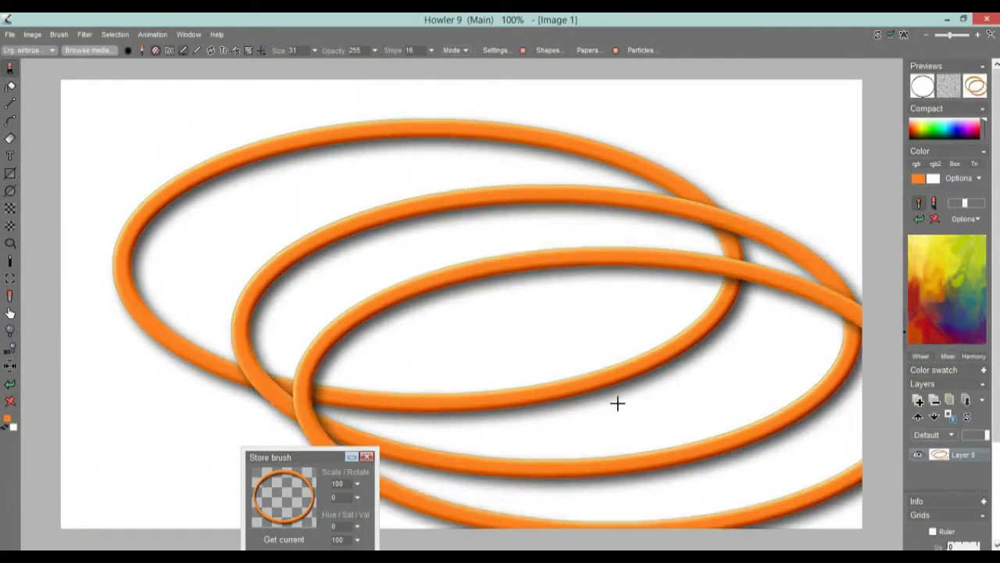
left_click(379, 384)
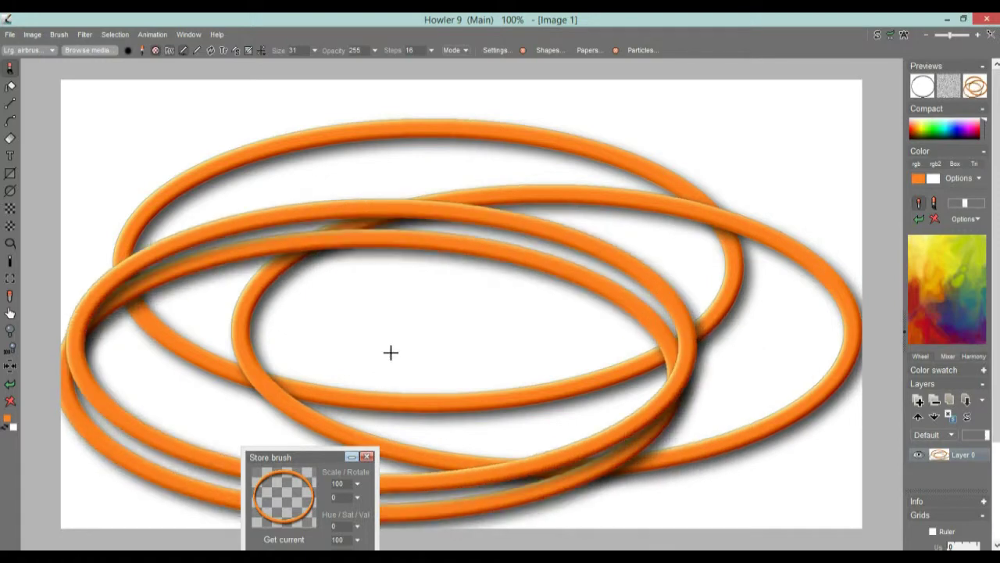
mouse_move(453, 270)
left_mouse_down()
mouse_move(574, 252)
mouse_move(625, 352)
mouse_move(502, 362)
mouse_move(360, 239)
mouse_move(375, 328)
mouse_move(529, 226)
mouse_move(482, 228)
left_mouse_up()
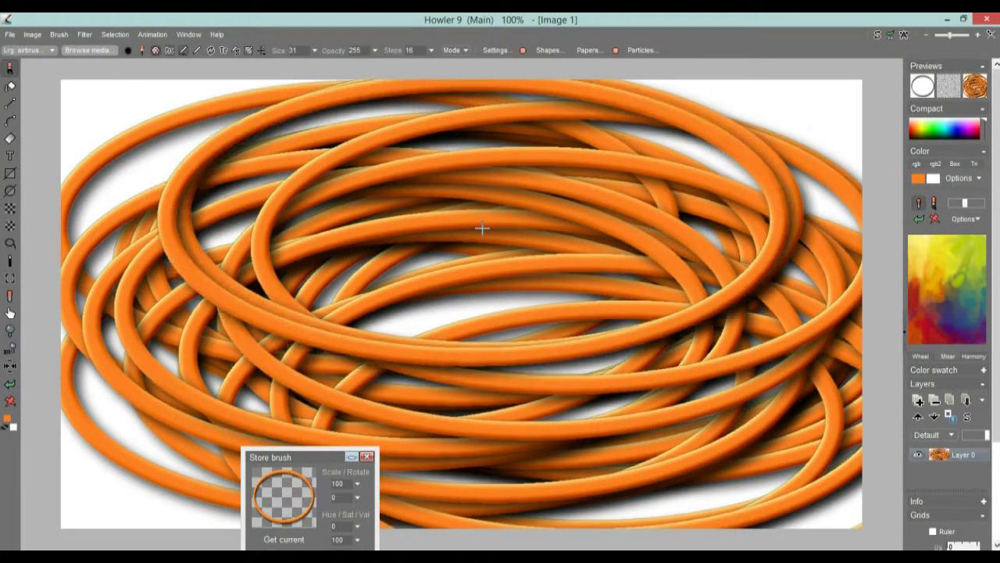
Clear the canvas and turn off the ring brush preview that follows the cursor.
left_click(10, 401)
mouse_move(41, 350)
left_mouse_down()
mouse_move(45, 96)
mouse_move(85, 123)
mouse_move(155, 61)
left_mouse_up()
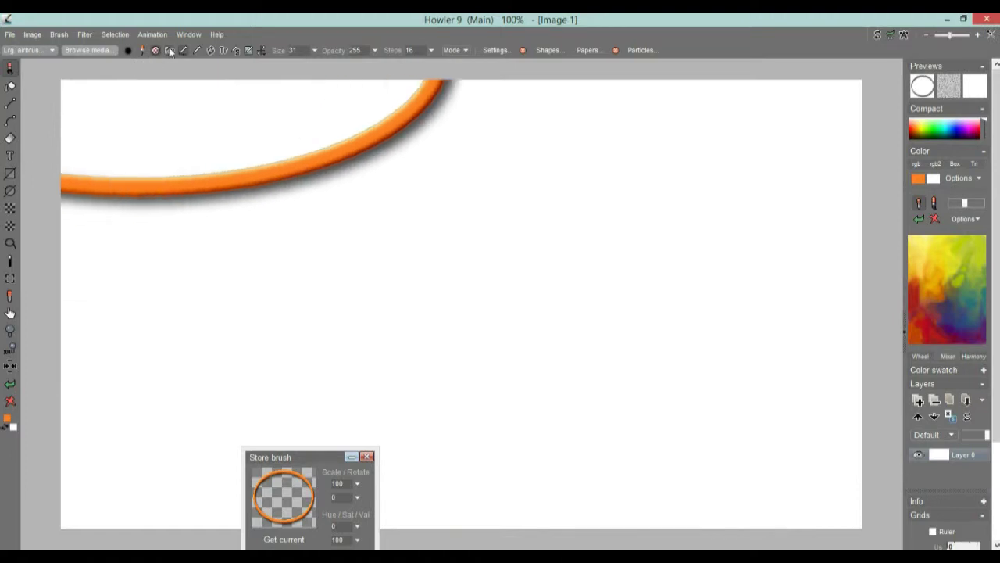
left_click(170, 51)
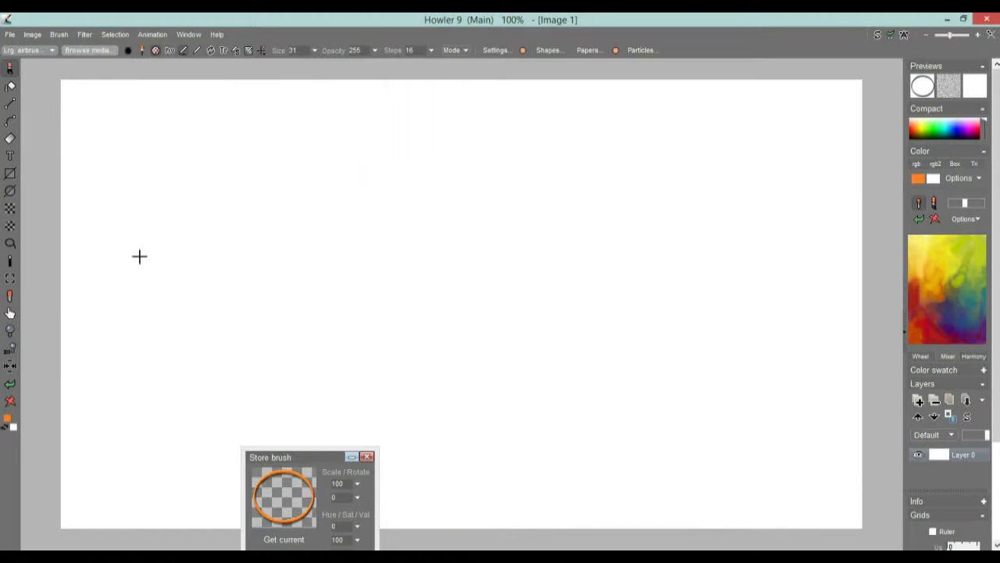
Draw a large blue-filled ellipse with an orange outline and an unfilled orange rectangle beside its right edge.
left_click(10, 192)
left_click_drag(382, 304, 572, 147)
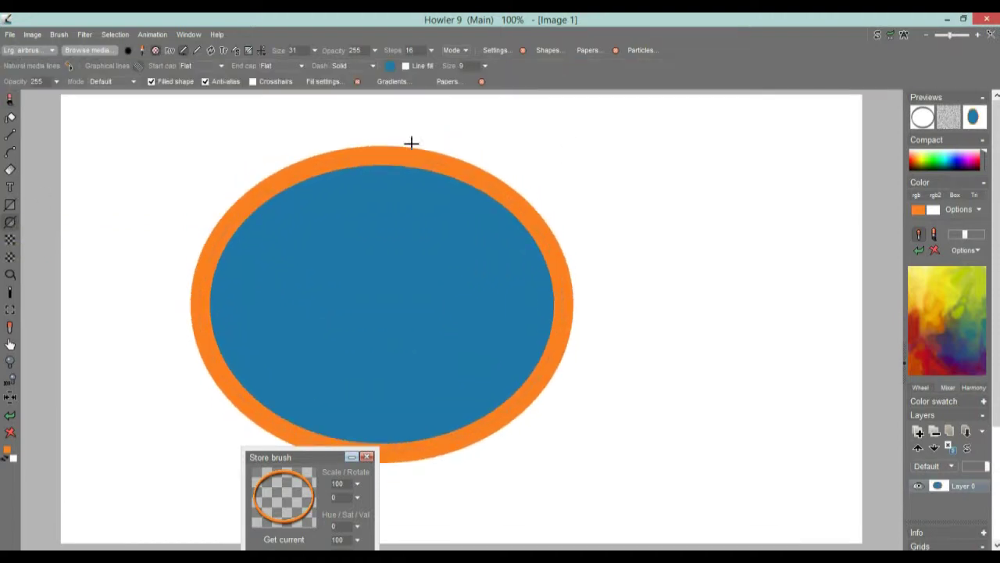
left_click(11, 204)
left_click_drag(578, 333, 774, 175)
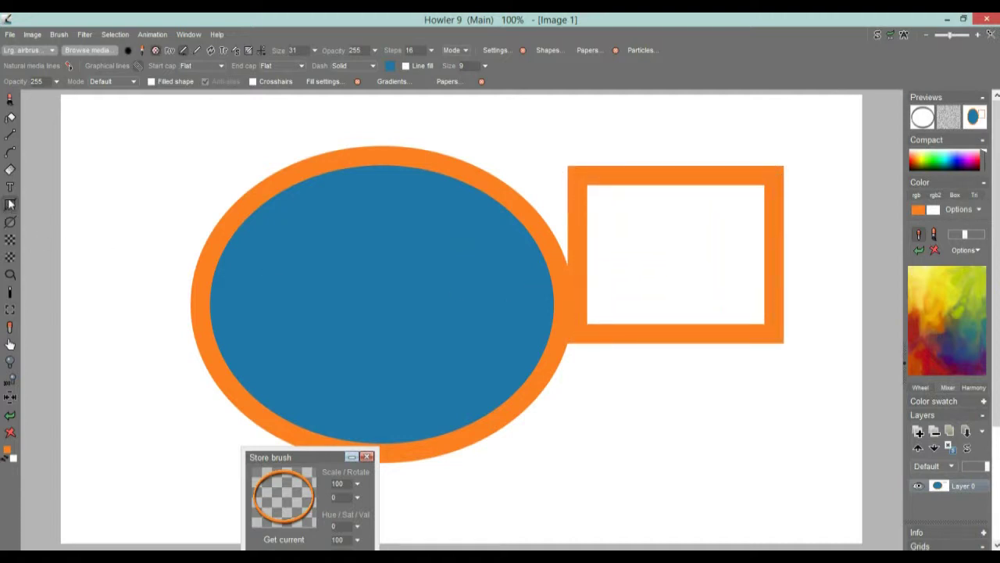
Draw an unfilled ellipse overlapping the blue ellipse's left side and a blue-filled rectangle below the unfilled rectangle.
left_click(10, 222)
left_click_drag(162, 366, 314, 199)
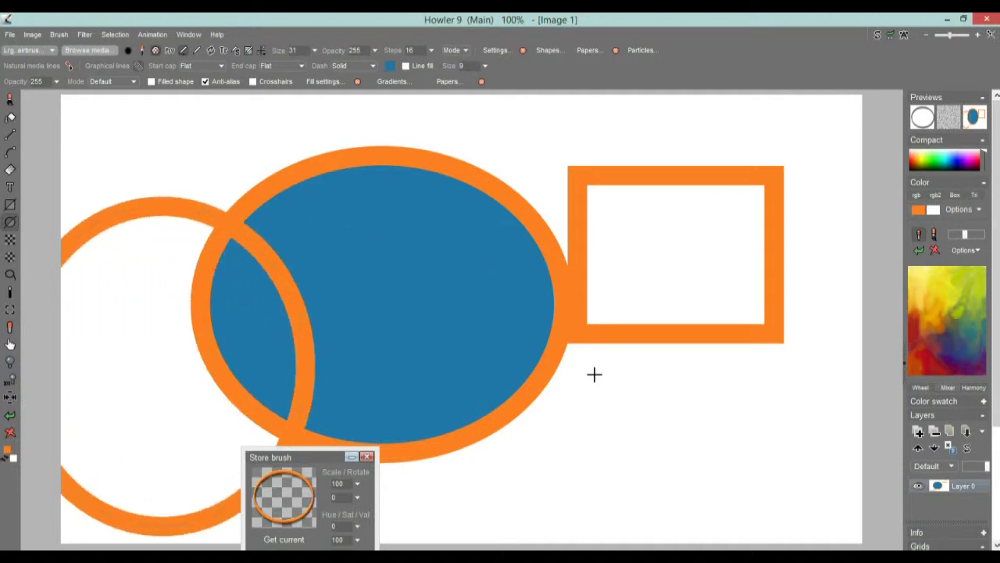
left_click(10, 205)
left_click_drag(483, 316, 770, 506)
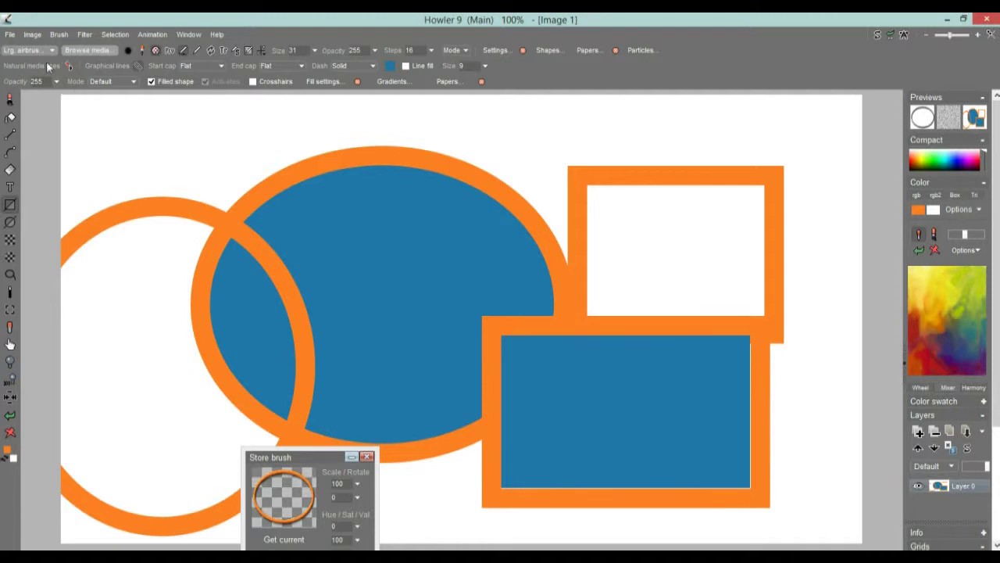
Turn on natural media lines and draw filled and unfilled rectangles, including one outlined with the Large airbrush.
left_click_drag(344, 342, 728, 158)
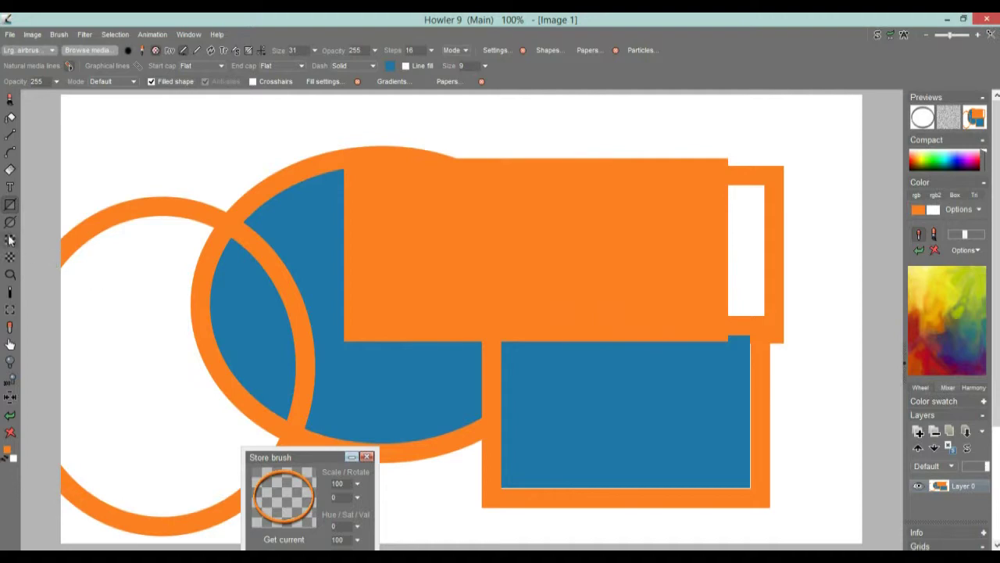
mouse_move(73, 315)
left_mouse_down()
mouse_move(173, 179)
mouse_move(208, 225)
left_mouse_up()
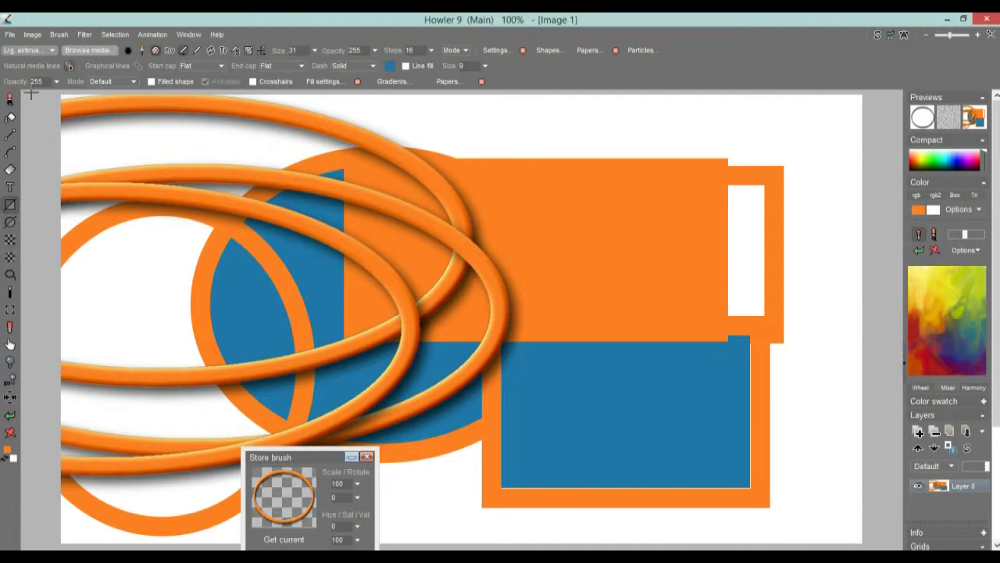
left_click(35, 50)
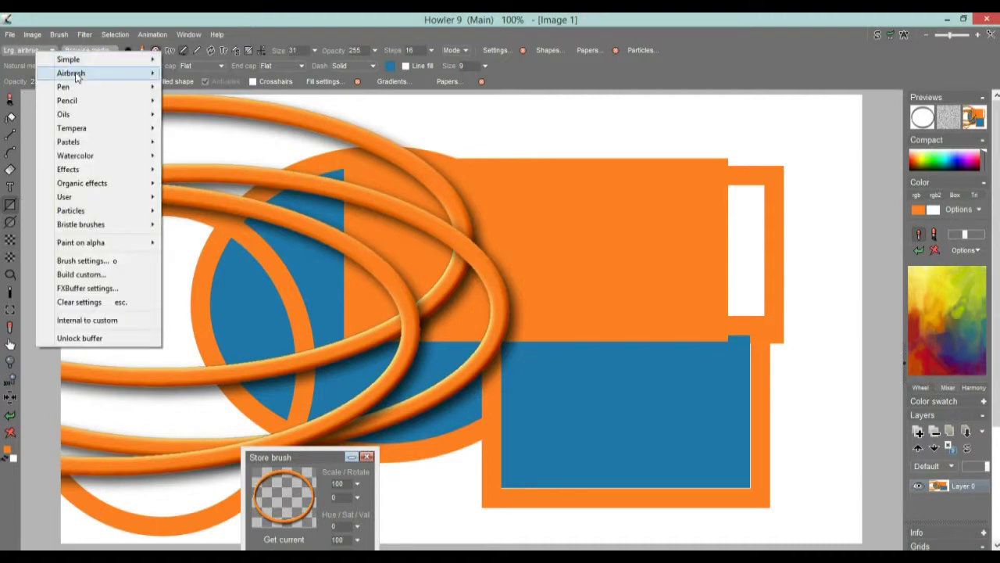
mouse_move(86, 72)
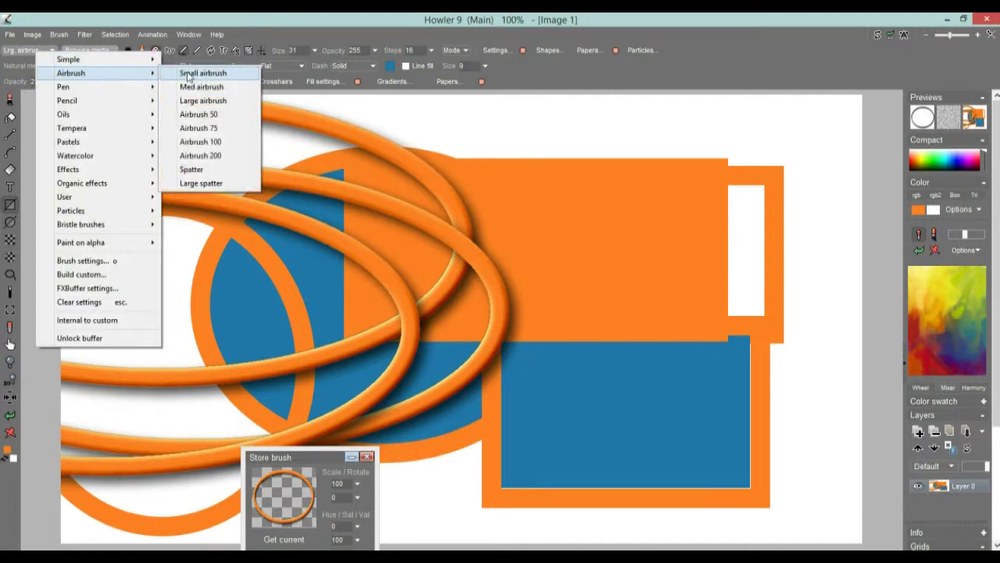
left_click(221, 103)
mouse_move(118, 302)
left_mouse_down()
mouse_move(239, 284)
mouse_move(439, 133)
left_mouse_up()
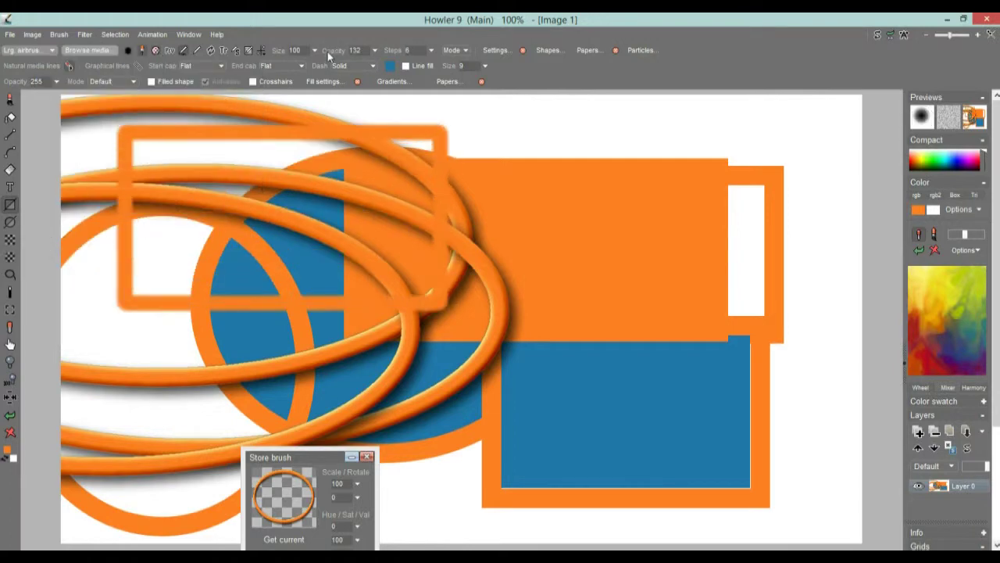
Draw a dotted rectangle with the brush steps set to 110, and another with the opacity raised to 255.
left_click(430, 50)
left_click_drag(367, 67, 391, 69)
mouse_move(573, 149)
left_mouse_down()
mouse_move(775, 440)
mouse_move(851, 437)
mouse_move(820, 437)
left_mouse_up()
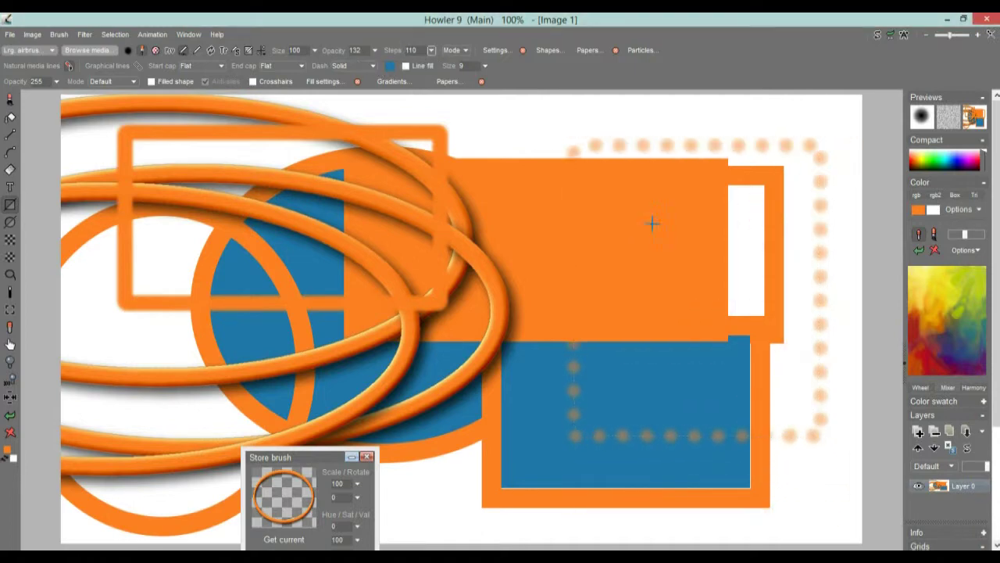
left_click(375, 51)
left_click_drag(352, 70, 377, 69)
left_click_drag(453, 157, 752, 437)
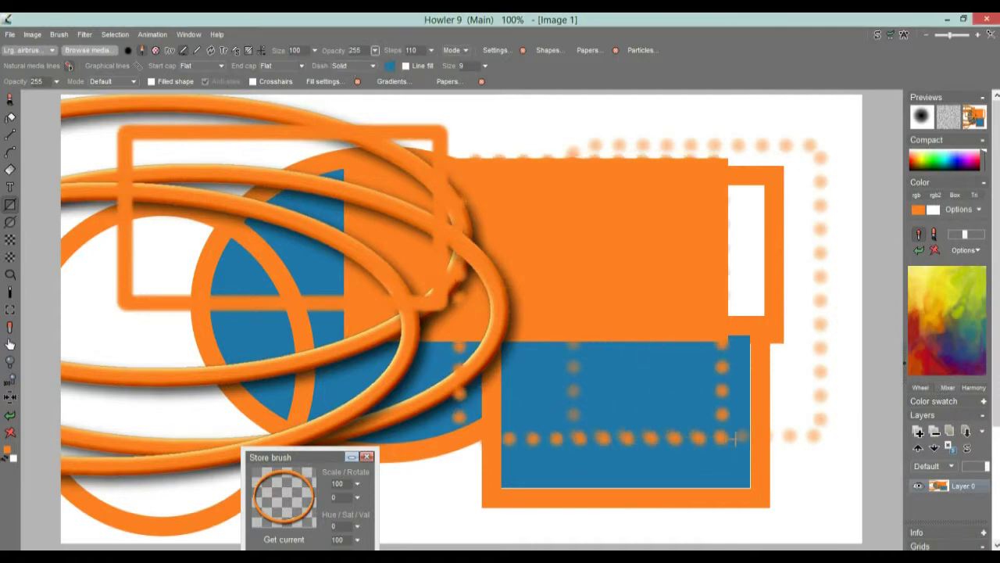
Pick a slate blue colour and draw four overlapping dotted rectangles across the canvas.
left_click(973, 342)
left_click_drag(583, 294, 331, 430)
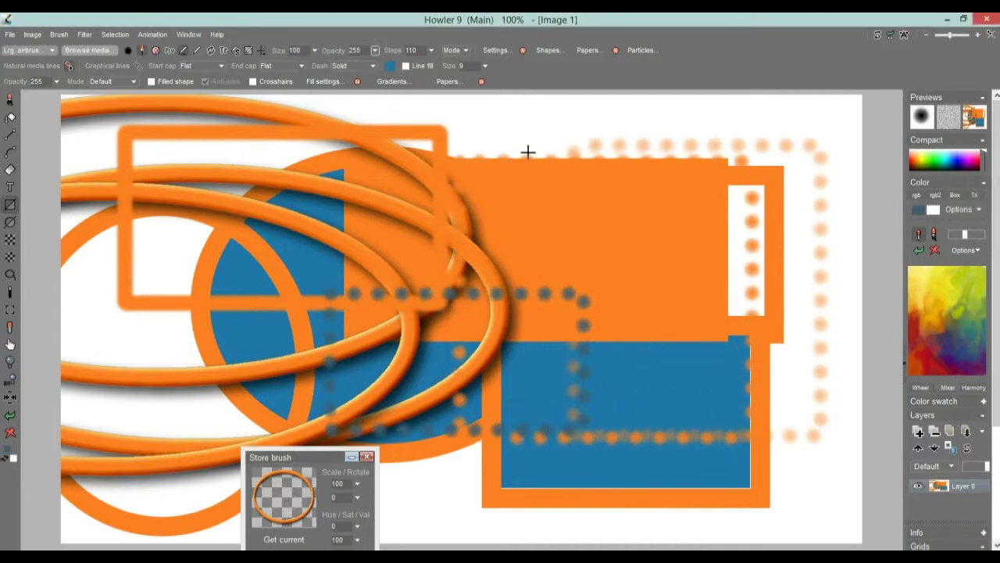
left_click_drag(529, 151, 428, 317)
left_click_drag(744, 244, 434, 395)
left_click_drag(77, 222, 344, 422)
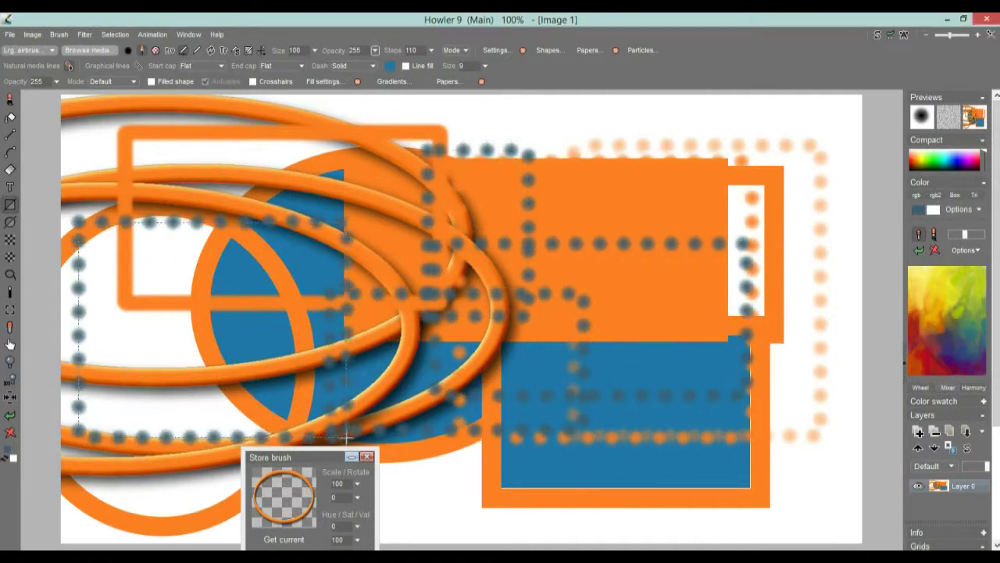
Clear the canvas and draw two overlapping dotted rectangles, the first in slate blue and the second in purple.
left_click(10, 432)
left_click_drag(283, 169, 630, 406)
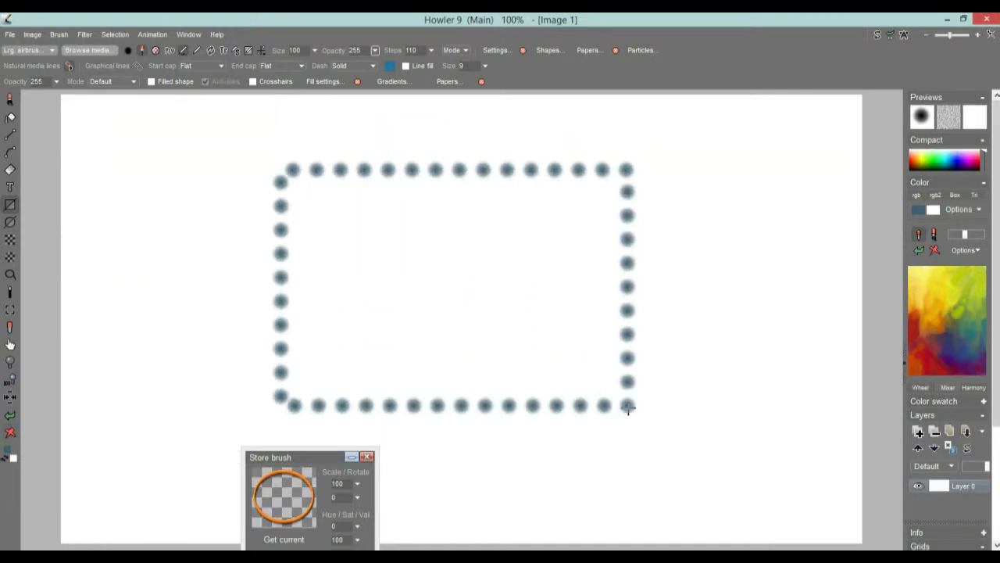
left_click(937, 328)
left_click(954, 362)
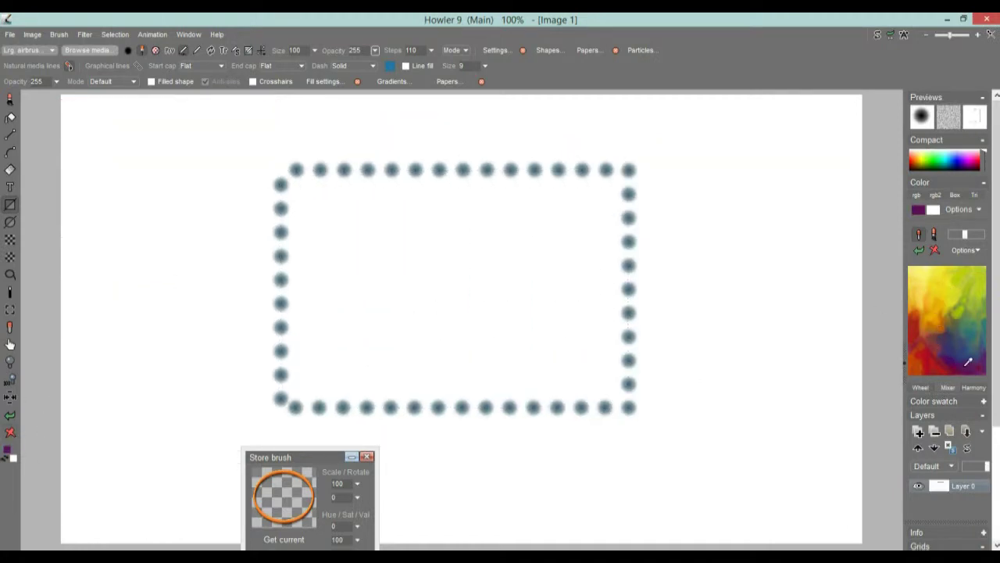
left_click_drag(695, 251, 74, 458)
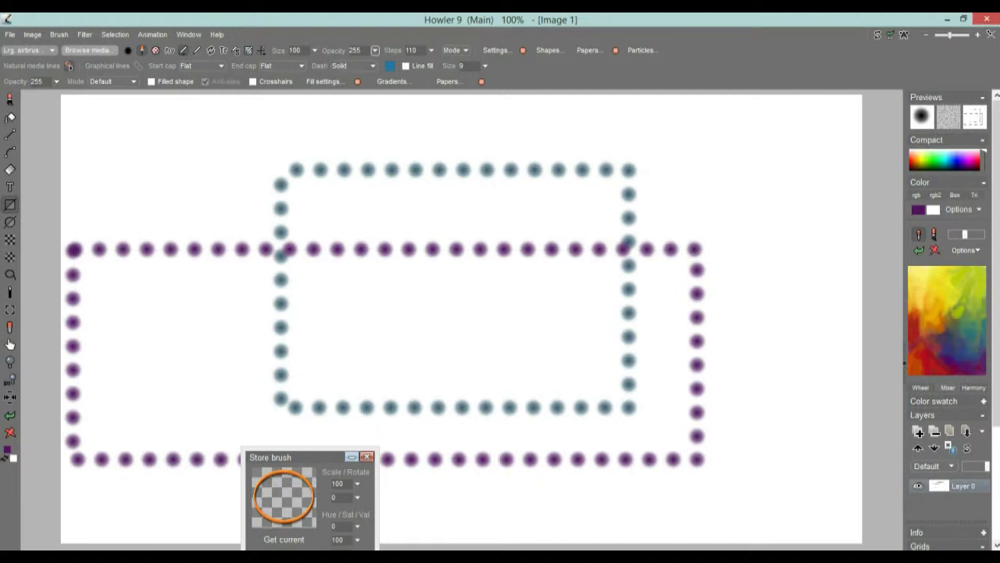
Draw a purple rectangle with the brush steps set to 49, and another with the steps set to 11.
left_click(431, 50)
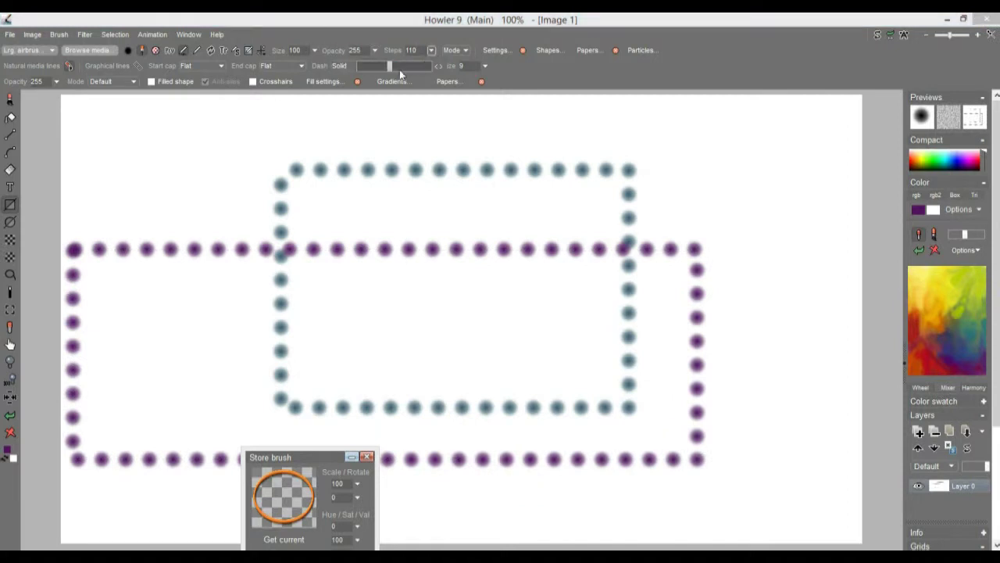
left_click_drag(424, 71, 372, 74)
left_click_drag(167, 138, 524, 314)
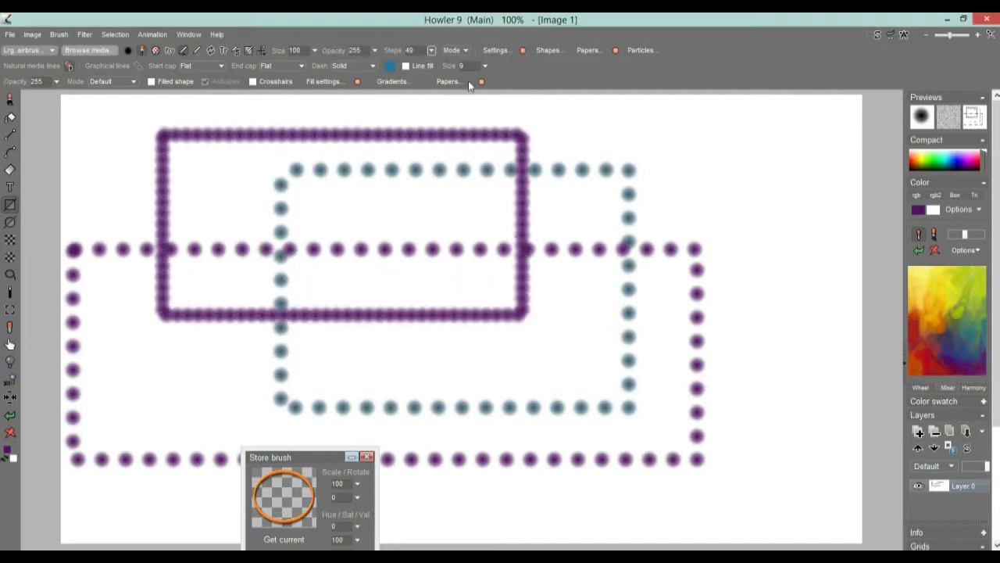
left_click(431, 51)
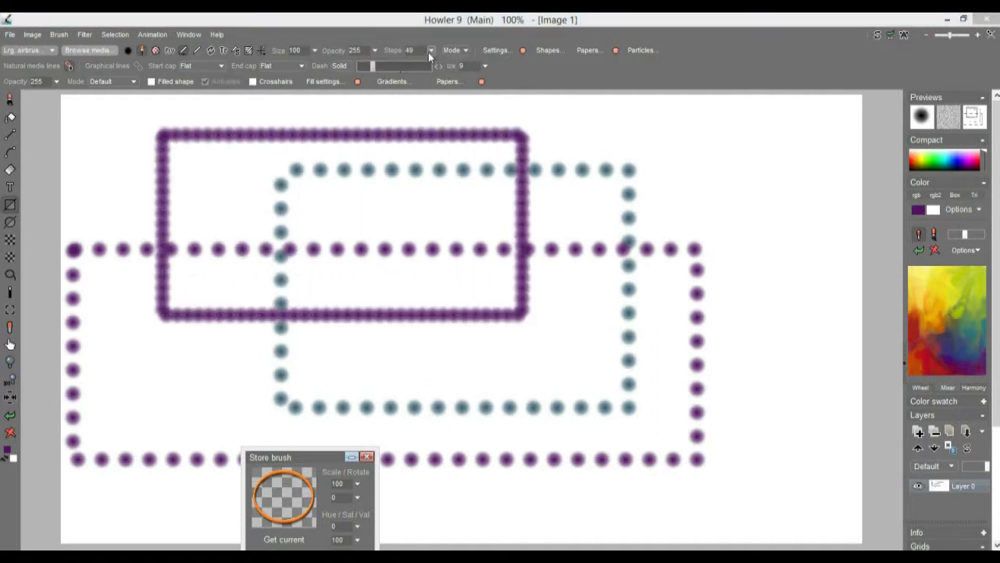
left_click_drag(373, 66, 363, 75)
left_click_drag(305, 200, 735, 429)
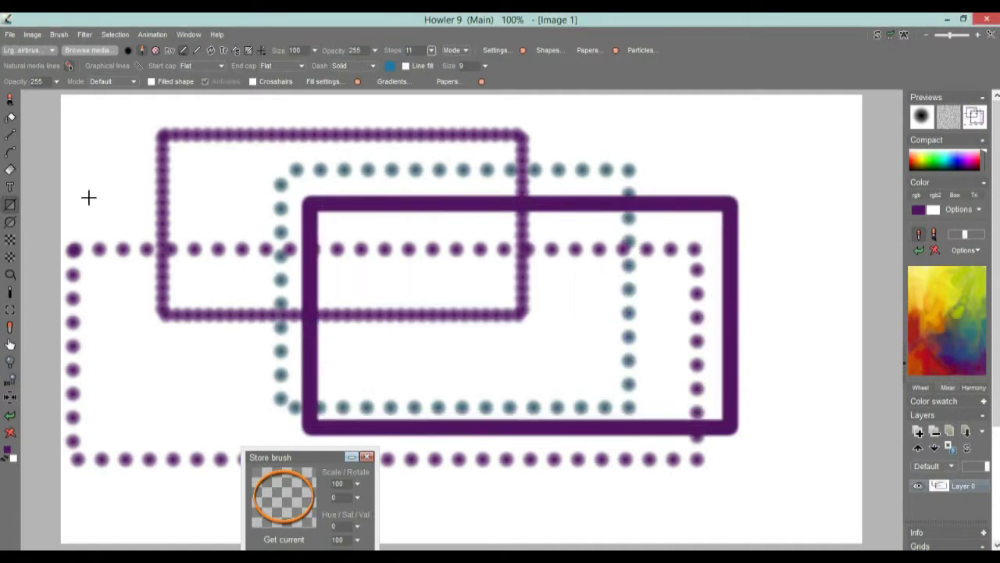
Clear the canvas and paint a continuous purple wavy stroke freehand across the middle.
left_click(10, 433)
left_click(9, 100)
mouse_move(217, 315)
left_mouse_down()
mouse_move(273, 185)
mouse_move(698, 170)
left_mouse_up()
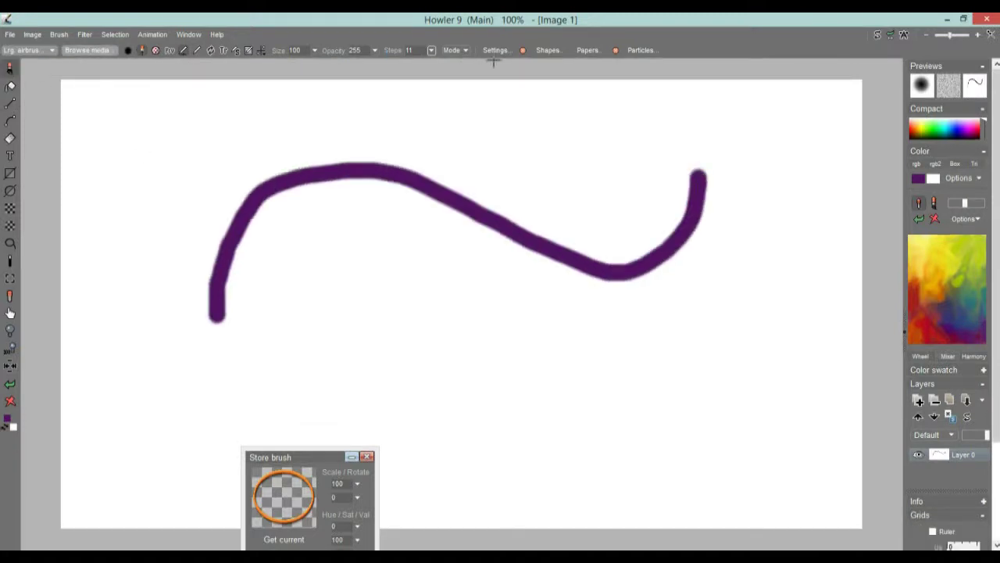
Paint a wavy stroke above the first with steps 72 and one below it with steps 126, plus a single dot.
left_click(430, 51)
left_click_drag(364, 66, 379, 65)
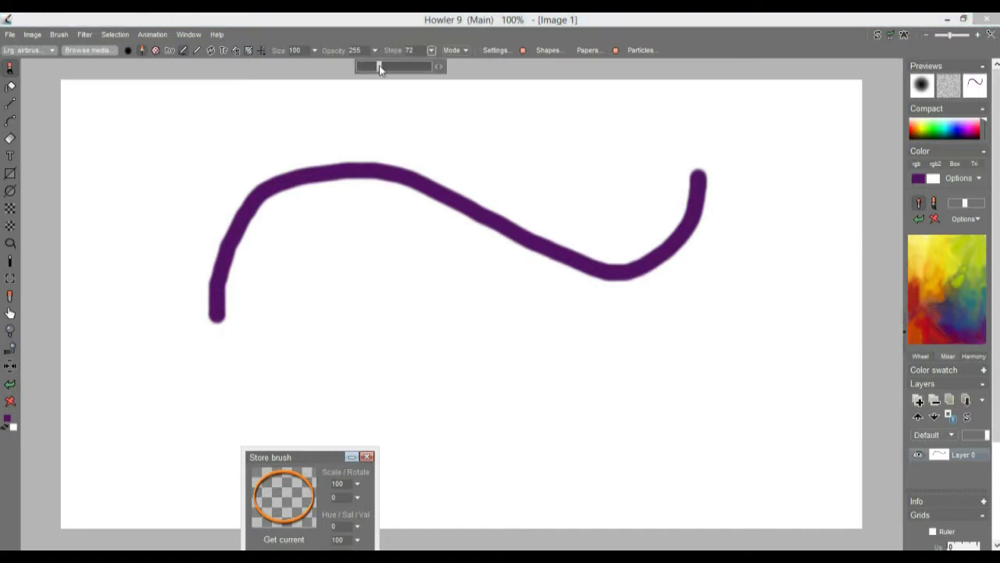
mouse_move(164, 274)
left_mouse_down()
mouse_move(188, 217)
mouse_move(520, 151)
mouse_move(681, 138)
left_mouse_up()
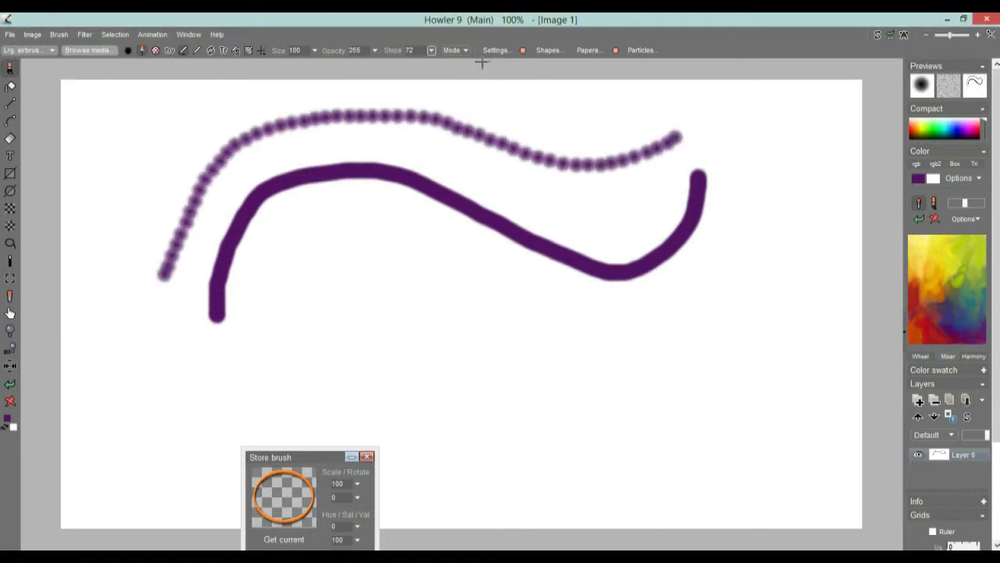
left_click(430, 50)
mouse_move(316, 358)
left_mouse_down()
mouse_move(593, 273)
mouse_move(819, 267)
left_mouse_up()
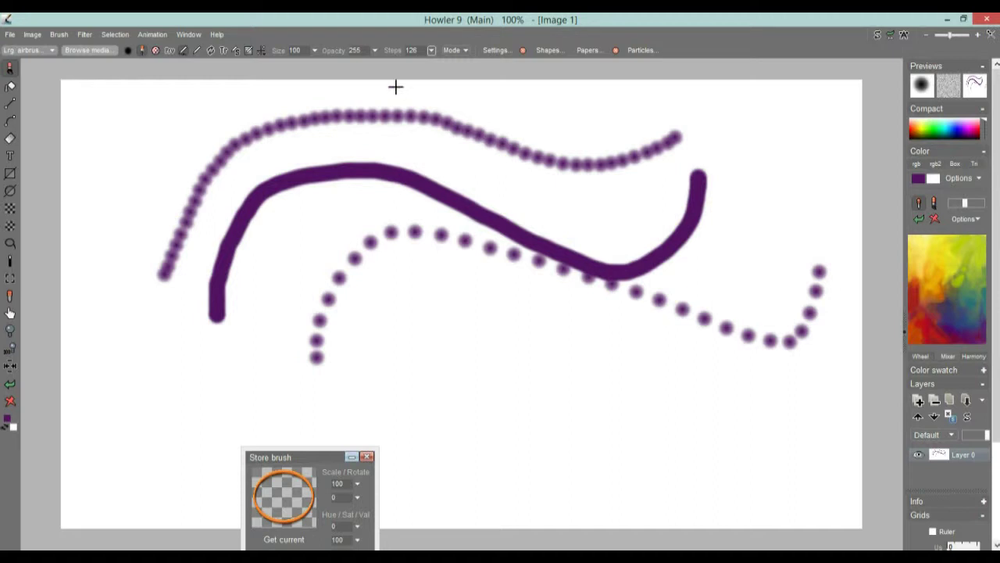
left_click(432, 51)
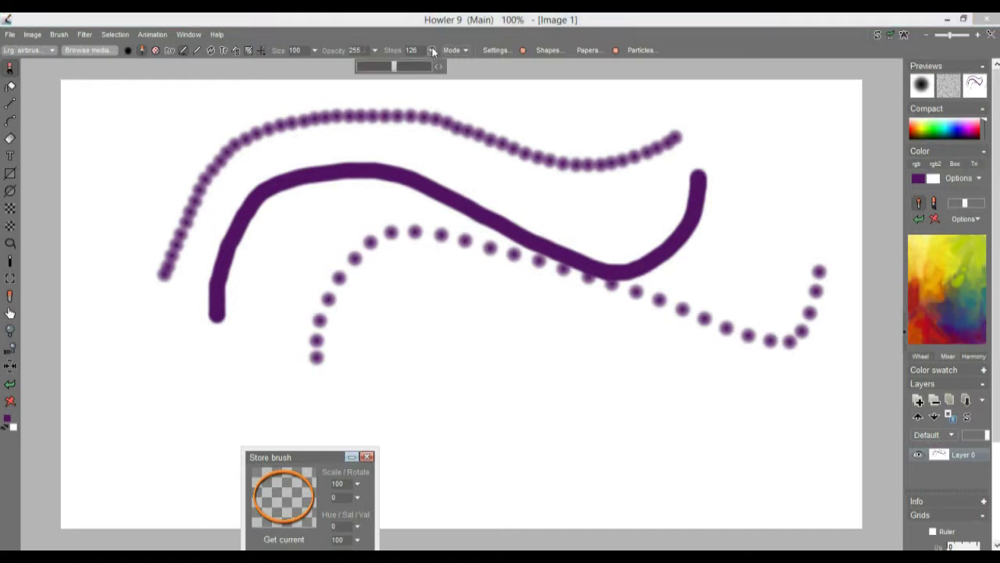
left_click(139, 131)
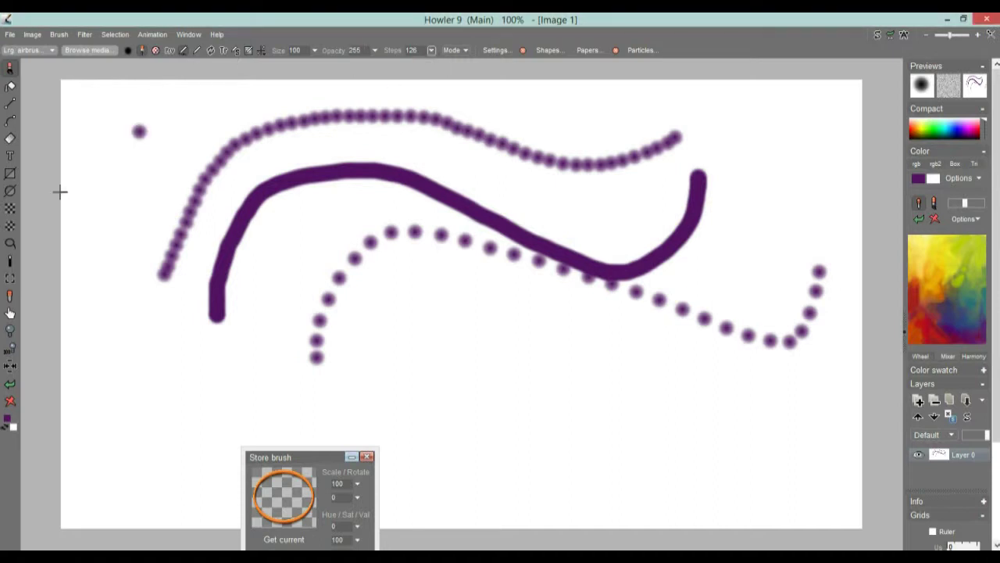
Draw two adjoining unfilled ellipses with dotted purple outlines in the lower part of the canvas.
left_click(8, 191)
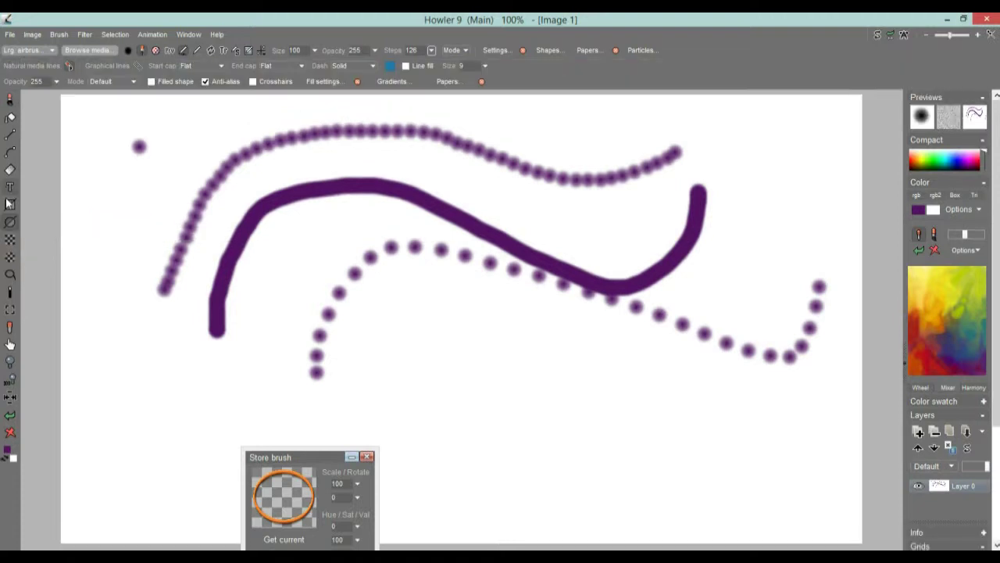
left_click_drag(449, 415, 588, 339)
left_click_drag(652, 457, 750, 370)
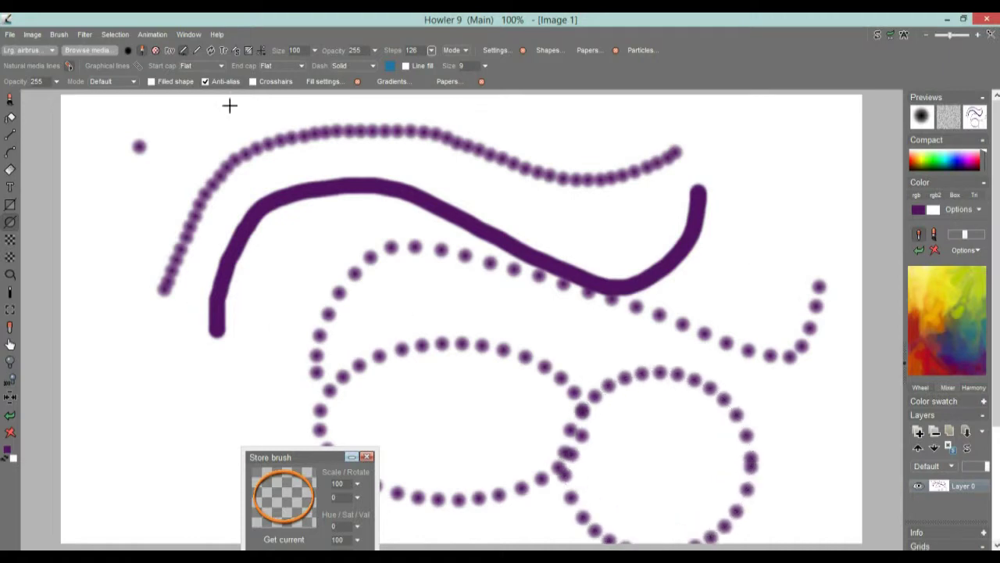
Set the brush steps to 15 and draw two large overlapping ellipses with continuous purple outlines.
left_click(431, 50)
left_click_drag(397, 66, 364, 73)
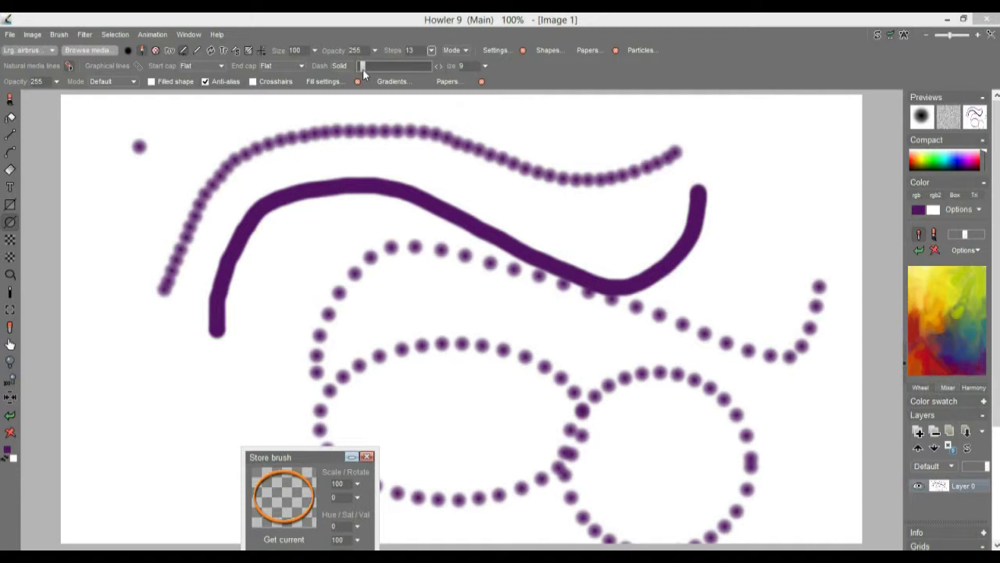
left_click_drag(272, 304, 473, 131)
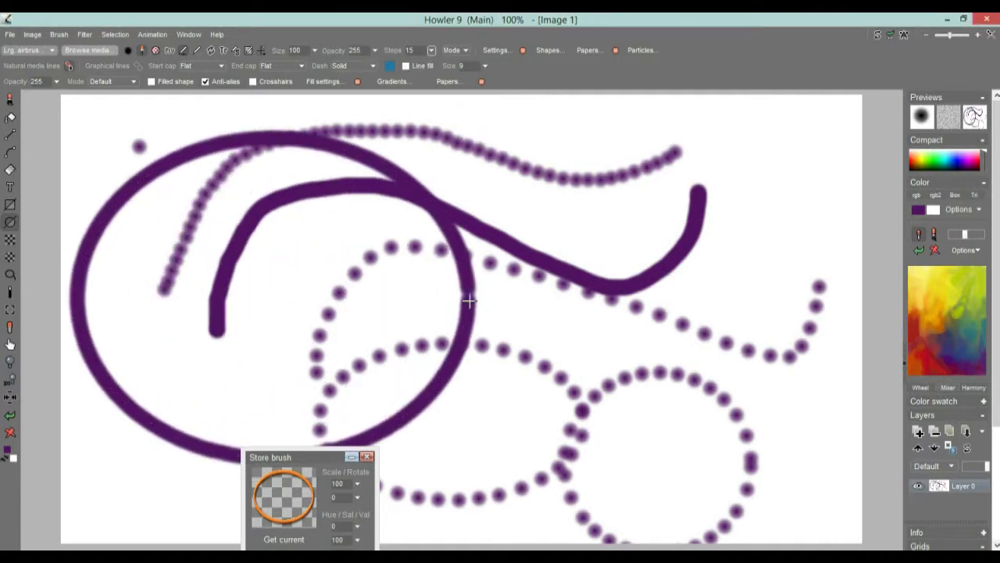
left_click_drag(523, 363, 652, 221)
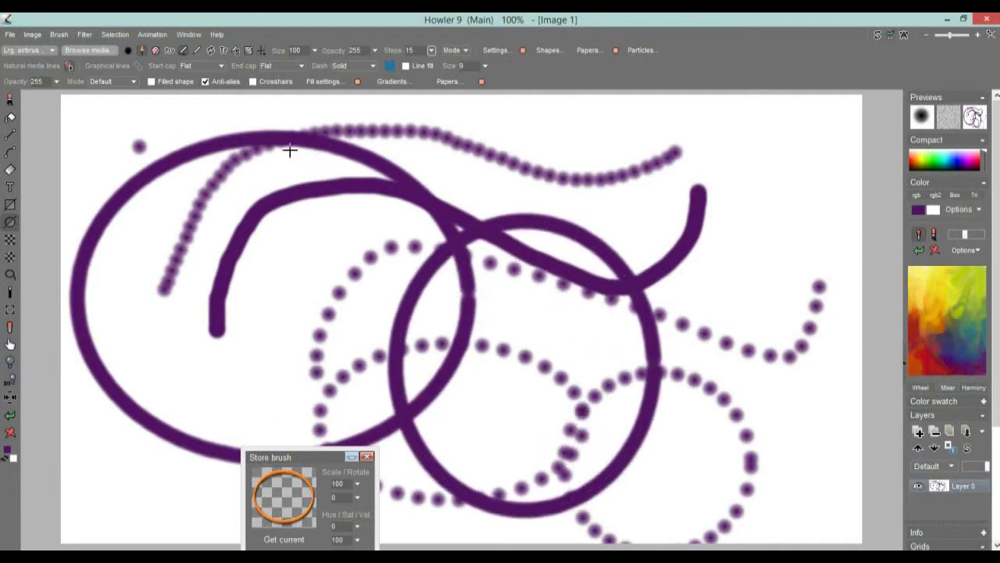
Clear the canvas, choose the Grime_RadialSludge media brush and paint freehand purple strokes across the middle of the canvas.
left_click(10, 433)
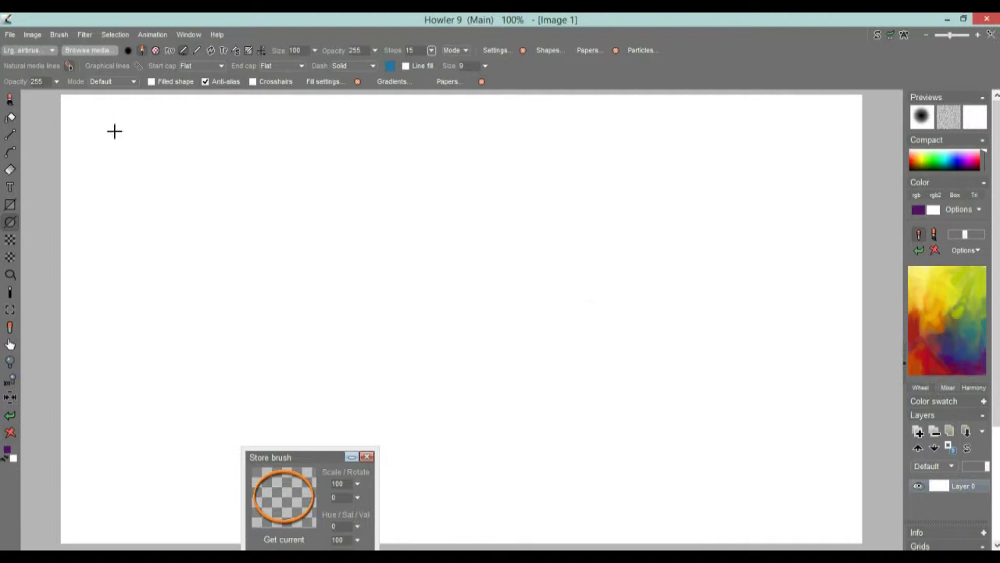
left_click(38, 49)
mouse_move(70, 114)
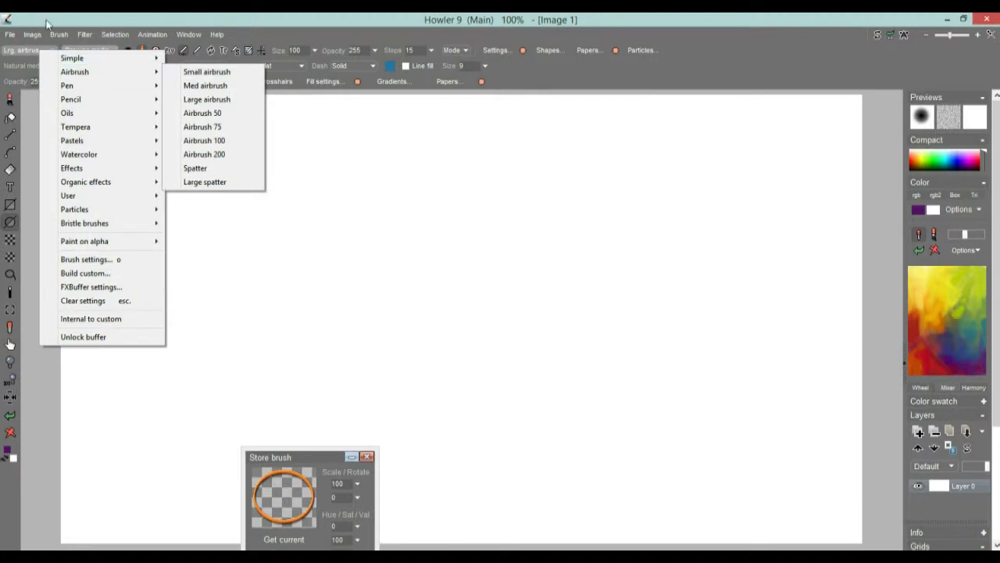
left_click(59, 20)
left_click(87, 50)
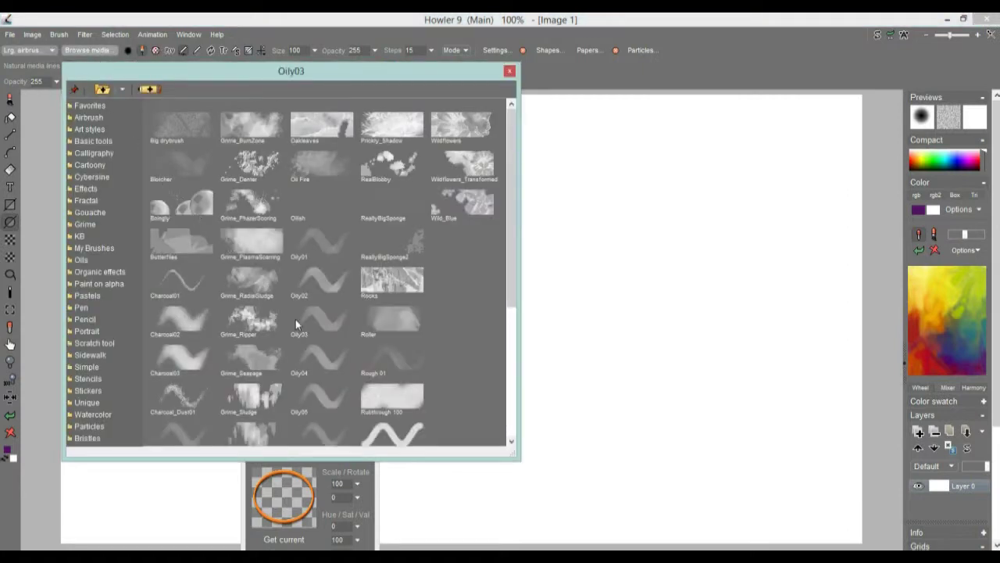
left_click(273, 279)
mouse_move(255, 273)
left_mouse_down()
mouse_move(279, 217)
mouse_move(631, 324)
left_mouse_up()
left_click_drag(469, 316, 577, 392)
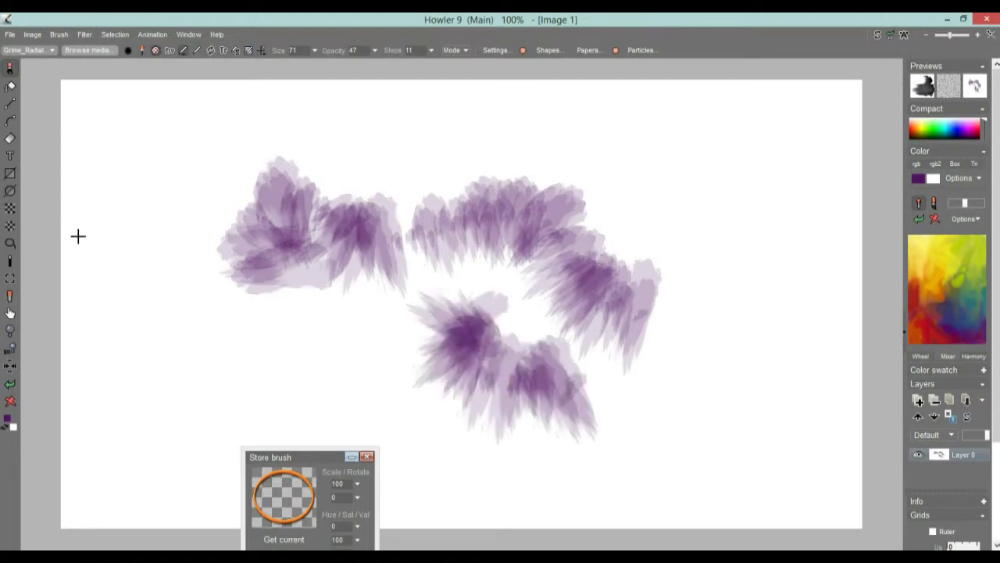
Draw a large ellipse with the grime brush over the strokes, clear the canvas and draw a wide ellipse centred on it.
left_click(9, 189)
mouse_move(436, 351)
left_mouse_down()
mouse_move(543, 192)
mouse_move(665, 148)
mouse_move(759, 172)
mouse_move(458, 196)
mouse_move(75, 368)
left_mouse_up()
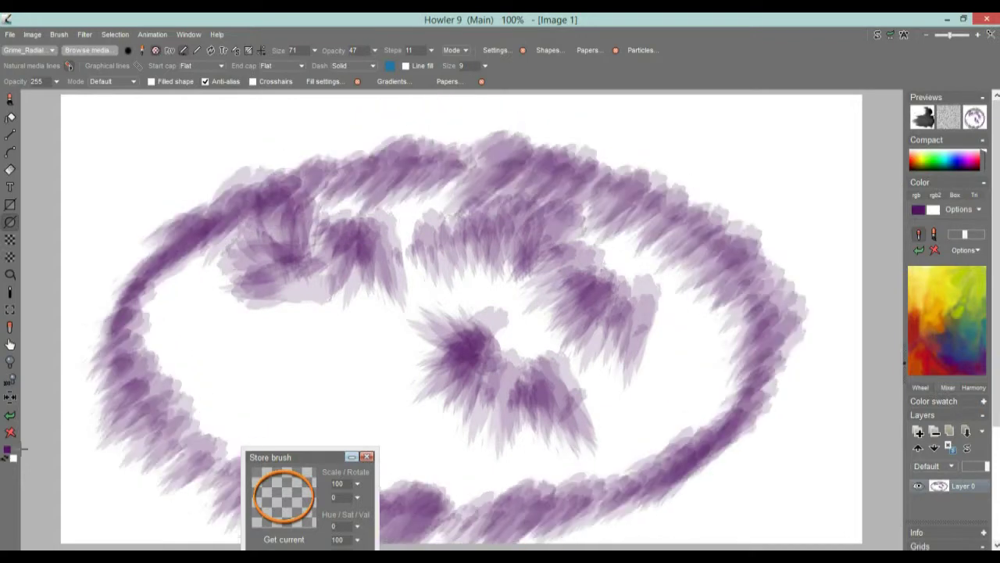
left_click(12, 437)
mouse_move(467, 321)
left_mouse_down()
mouse_move(519, 276)
mouse_move(665, 190)
mouse_move(704, 179)
mouse_move(757, 235)
mouse_move(752, 200)
mouse_move(723, 179)
left_mouse_up()
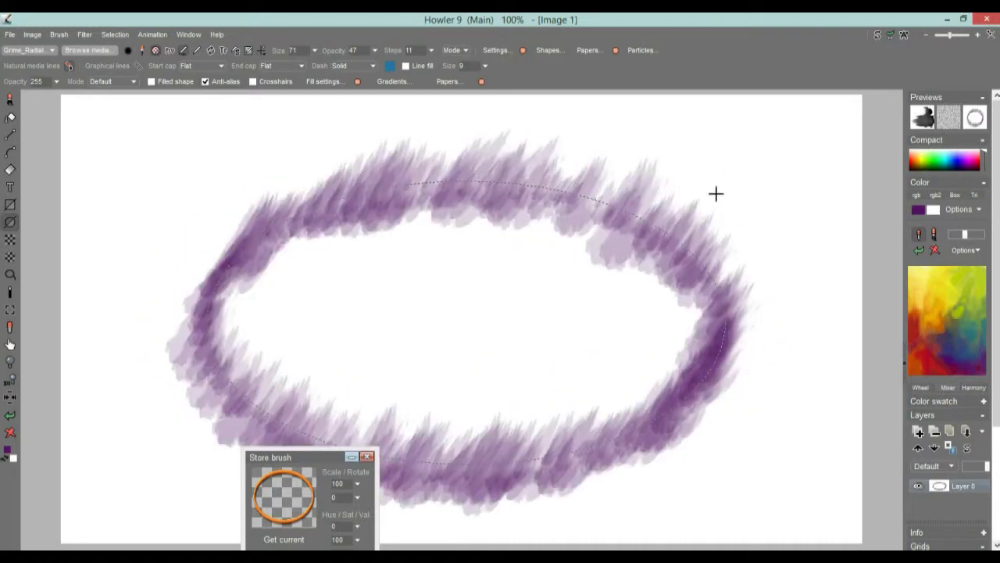
mouse_move(320, 459)
left_mouse_down()
mouse_move(120, 451)
mouse_move(122, 464)
left_mouse_up()
left_click(366, 456)
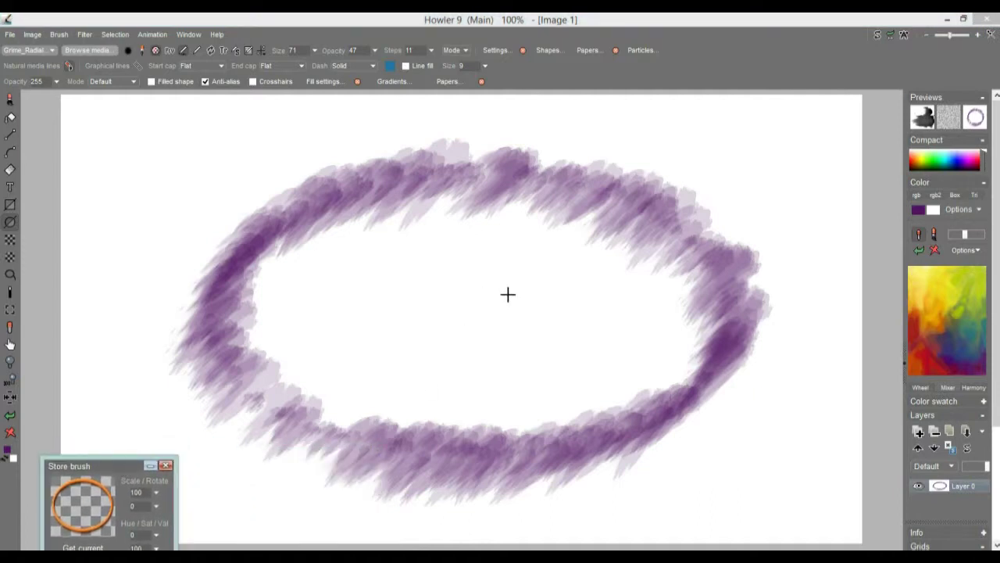
Expand the dynamic range of the image with the painted ellipse.
left_click(41, 35)
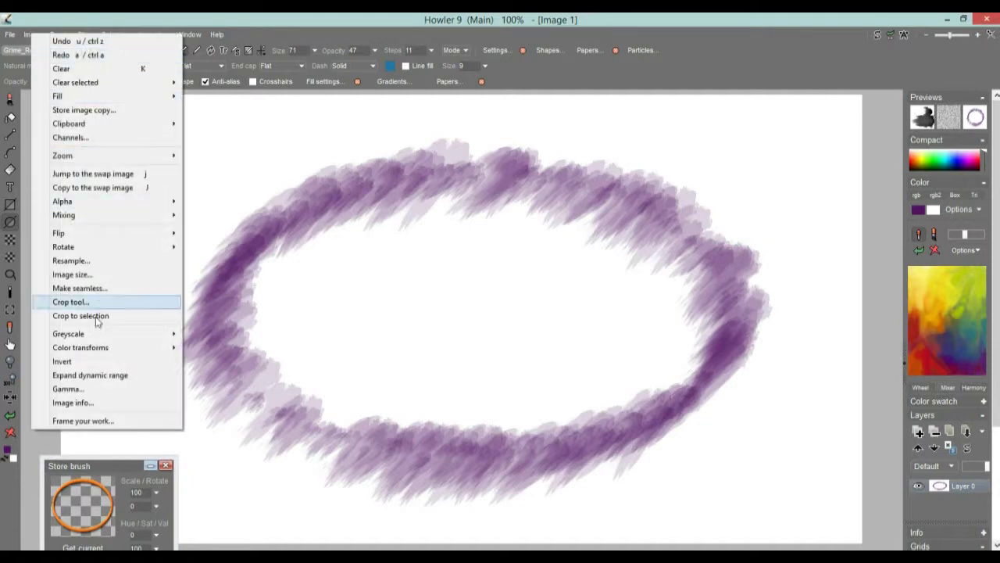
left_click(102, 375)
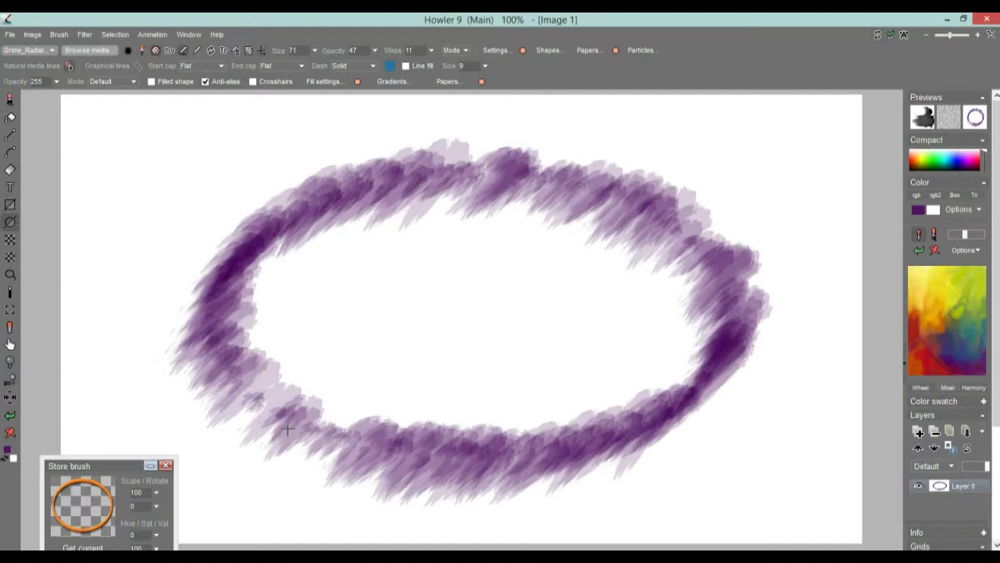
scroll(337, 426, "up", 3)
mouse_move(541, 192)
left_mouse_down()
mouse_move(81, 364)
mouse_move(135, 336)
left_mouse_up()
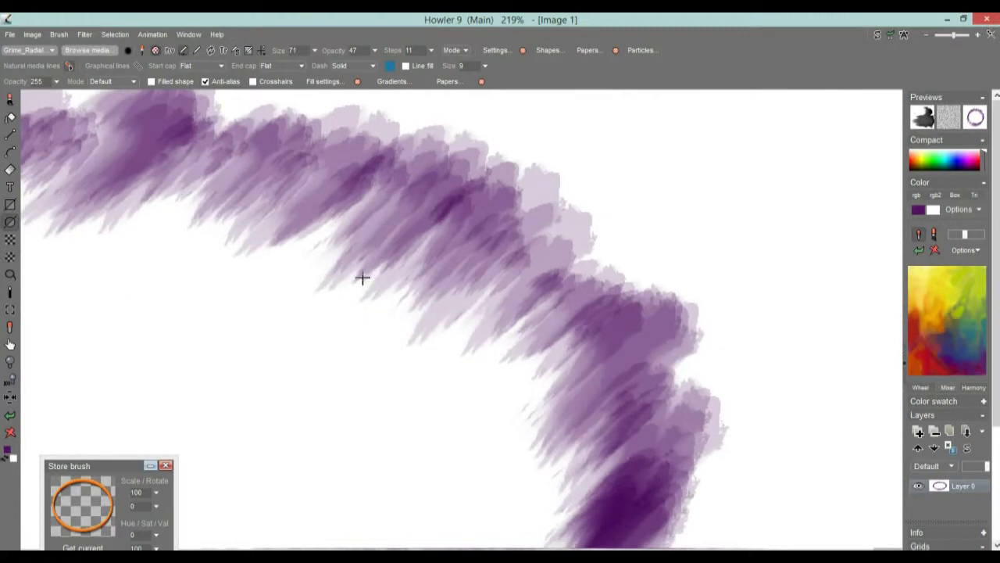
scroll(362, 278, "up", 4)
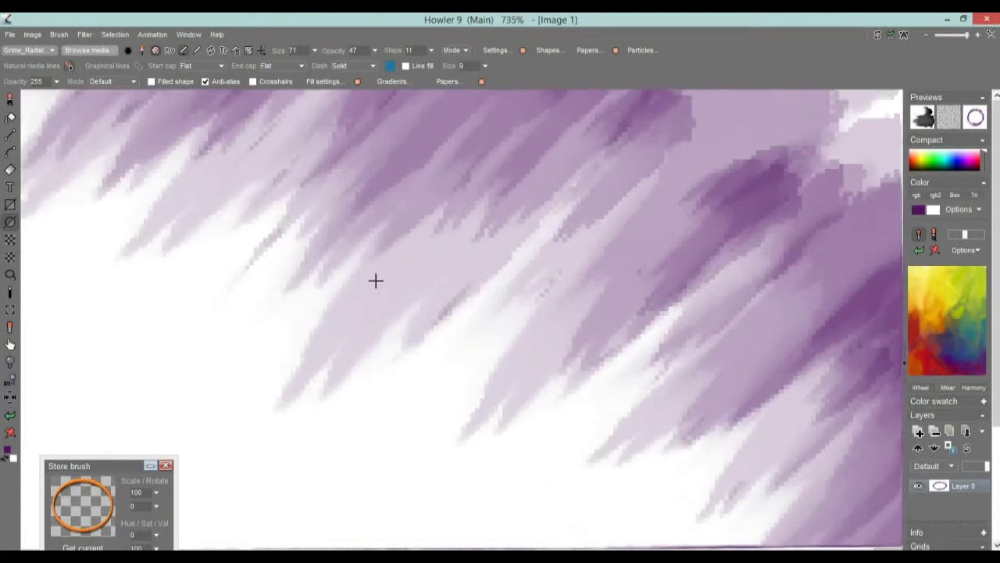
scroll(375, 281, "down", 6)
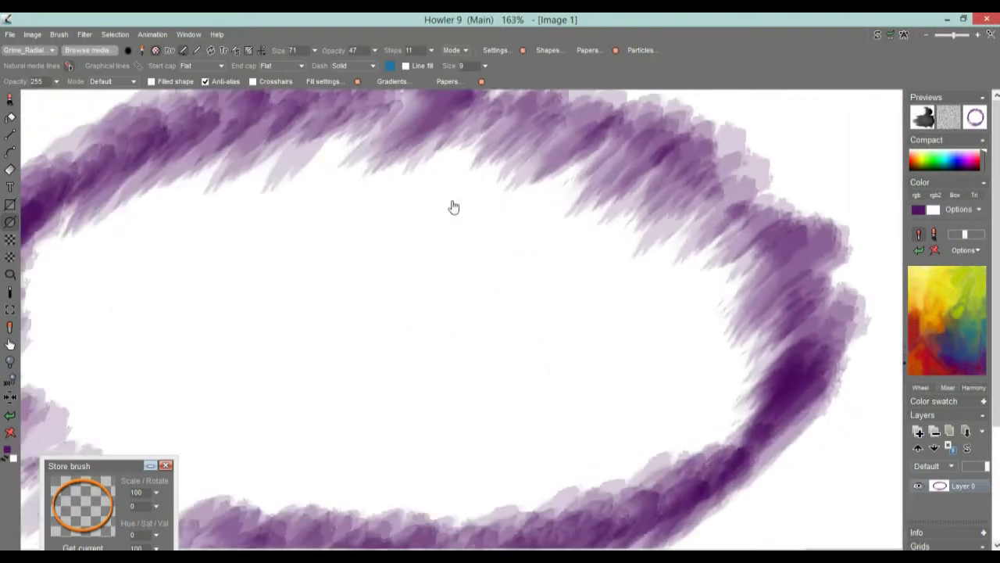
scroll(614, 254, "down", 4)
scroll(455, 263, "up", 2)
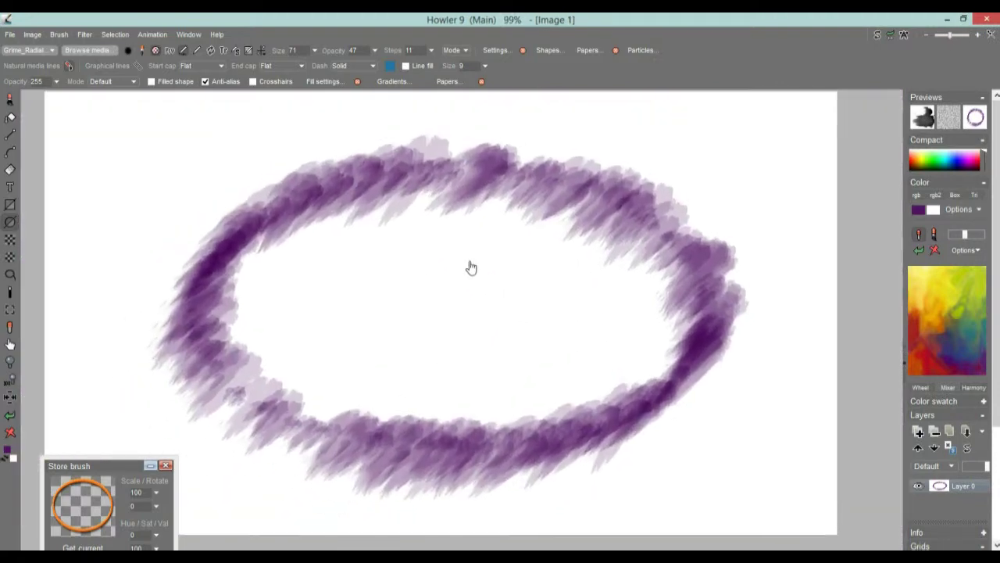
Select the background by colour key, sampling white as the key colour with key type HSV difference and tolerance 140.
left_click(119, 36)
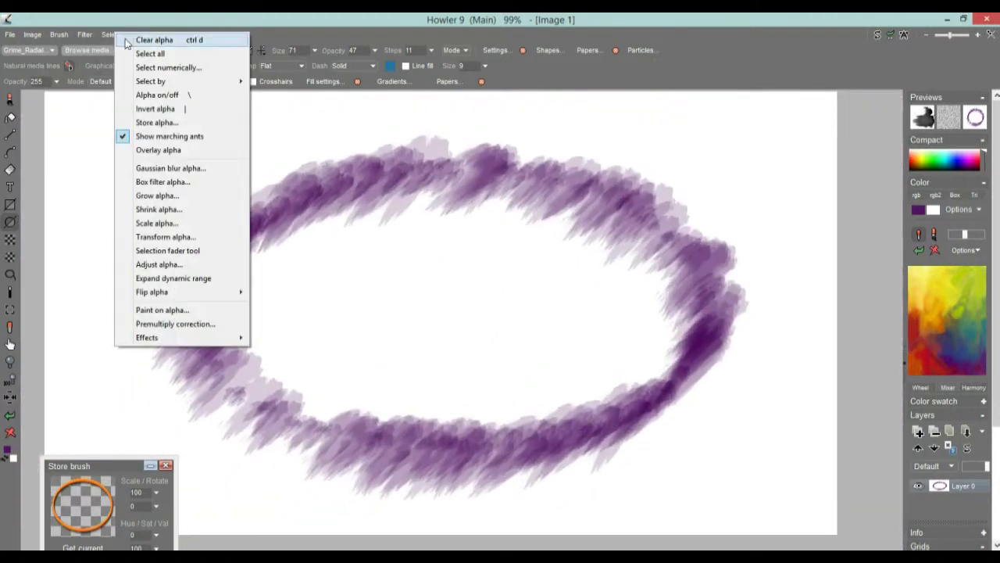
mouse_move(153, 84)
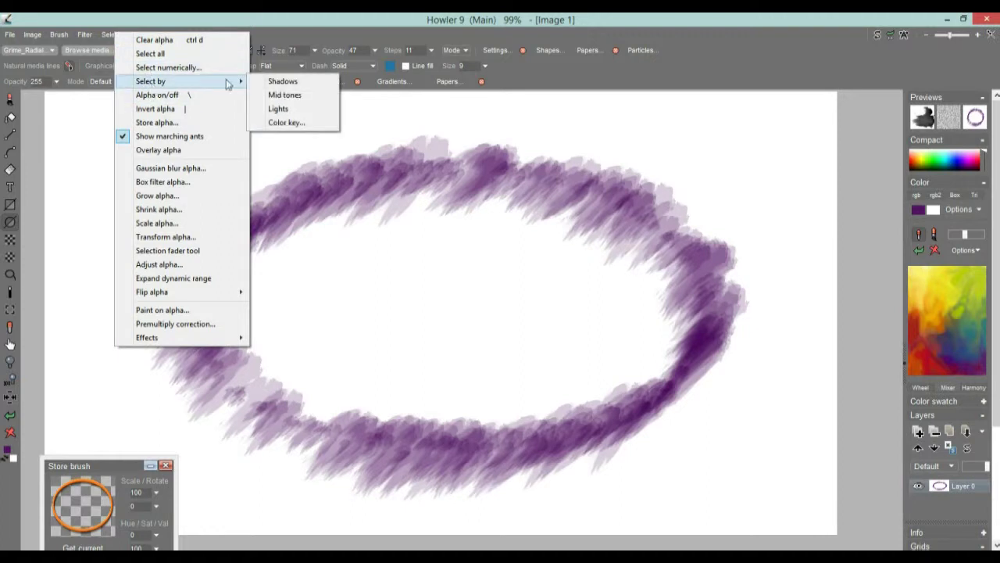
left_click(285, 124)
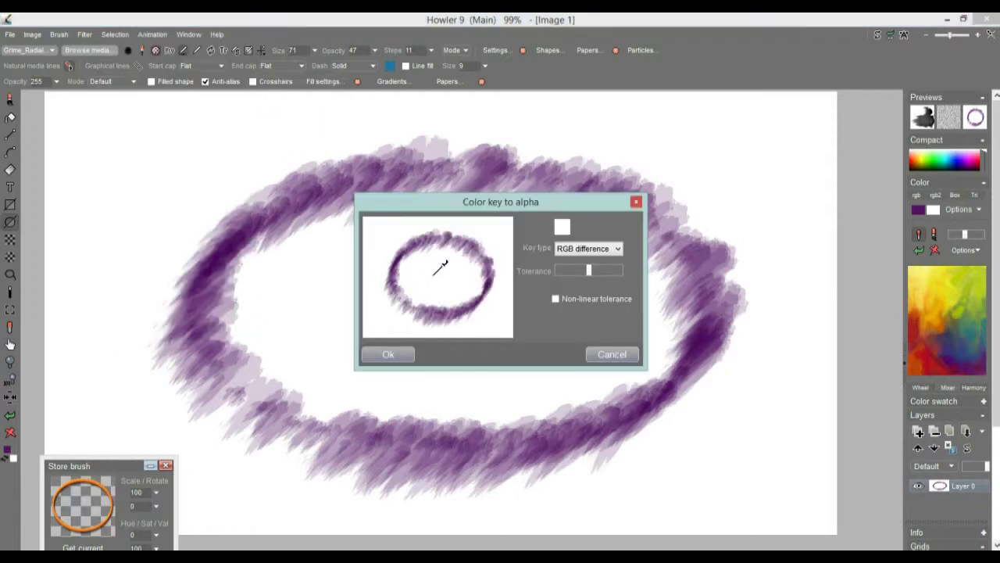
left_click(434, 275)
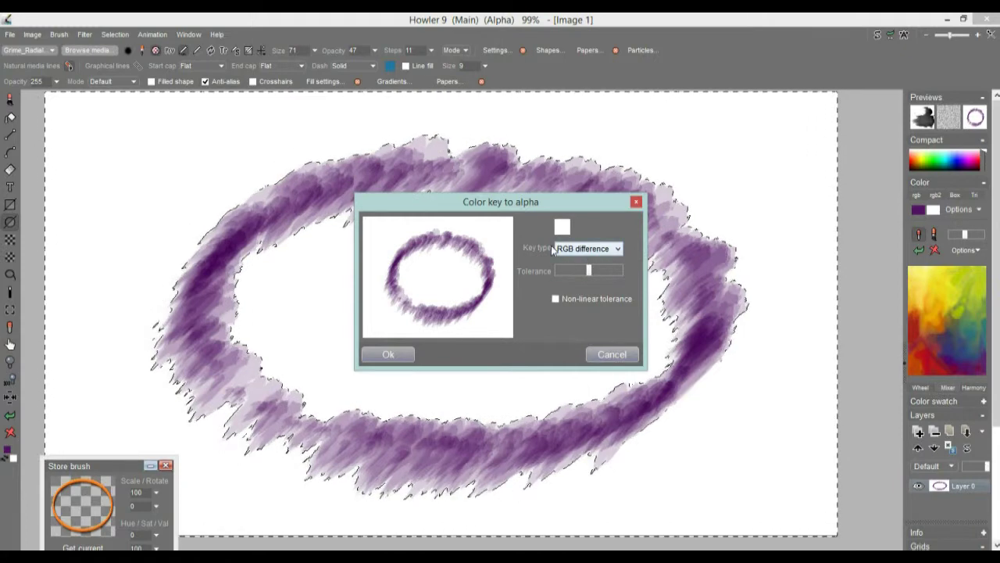
left_click(585, 252)
left_click(586, 271)
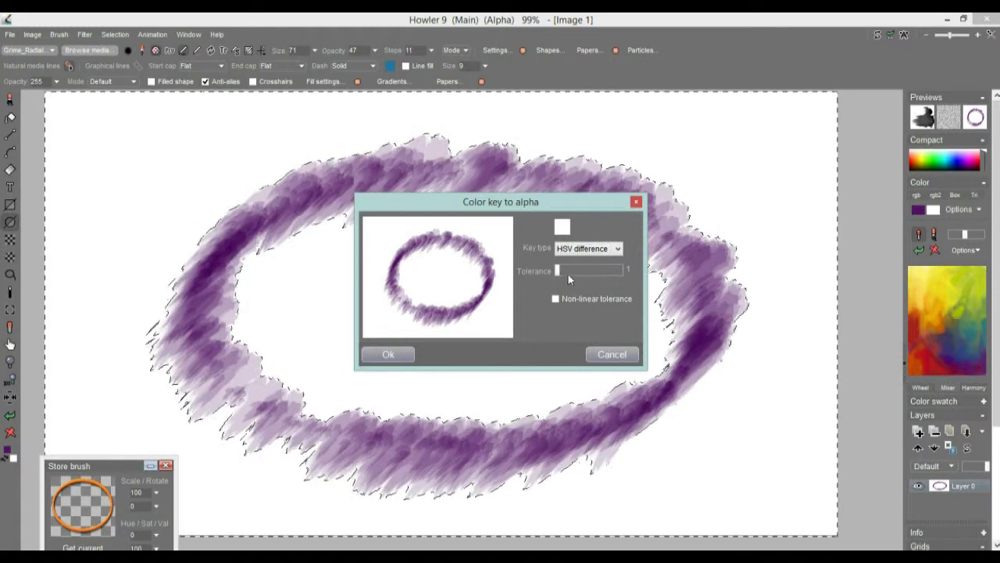
left_click(564, 270)
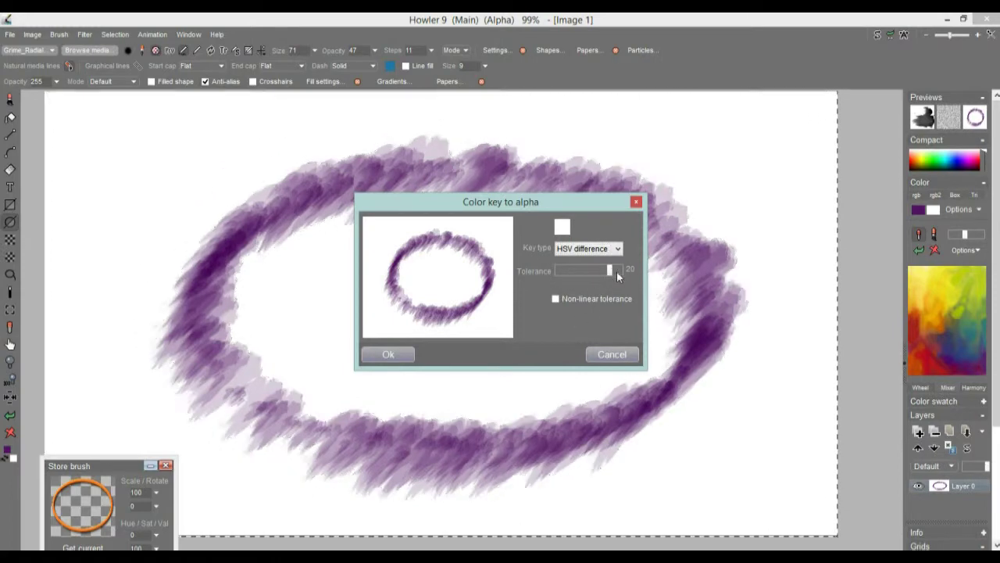
left_click_drag(610, 273, 592, 274)
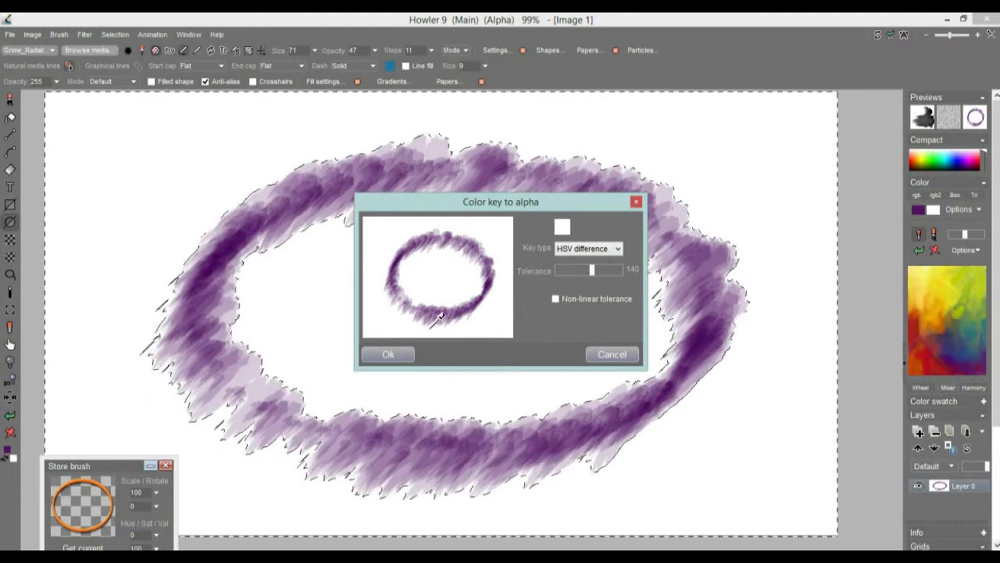
left_click(391, 354)
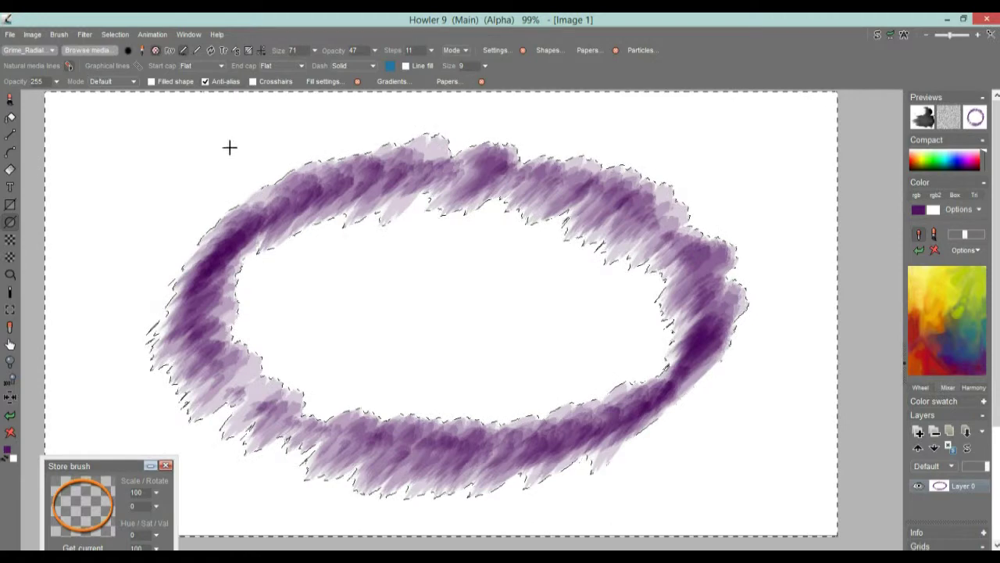
Invert the alpha so the painted ring is selected, store the alpha, and check it in its enlarged window before closing that window.
left_click(117, 35)
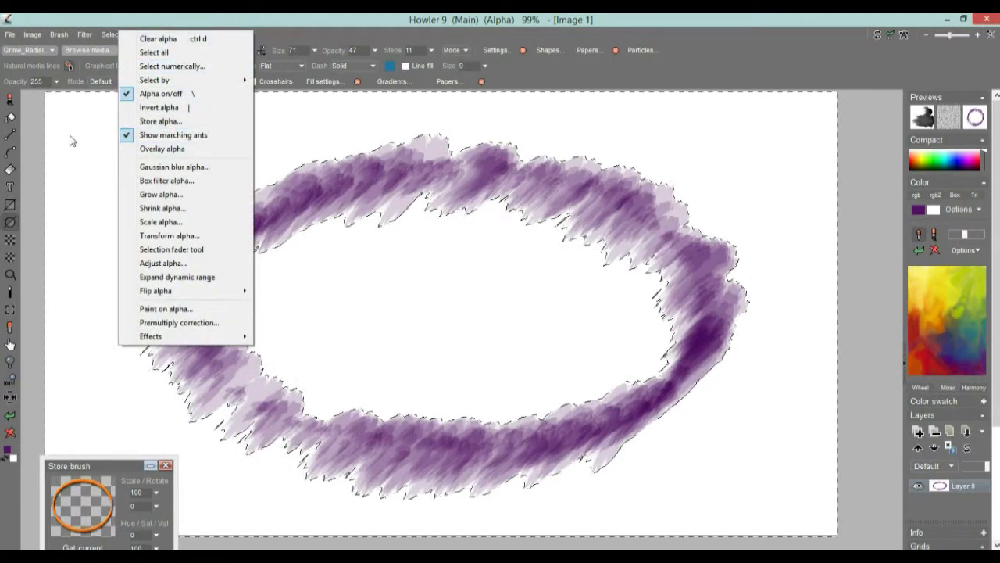
left_click(169, 108)
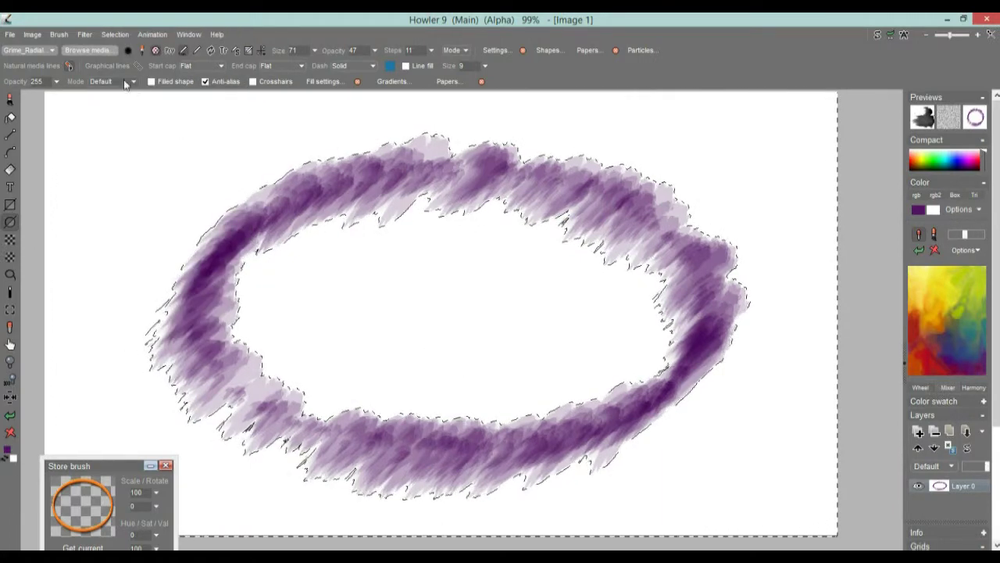
left_click(115, 34)
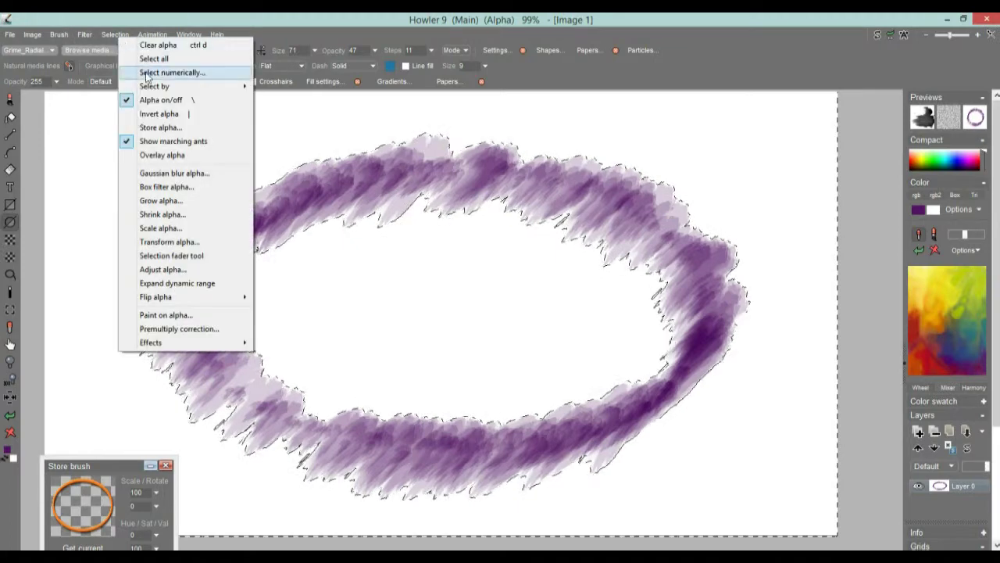
left_click(174, 128)
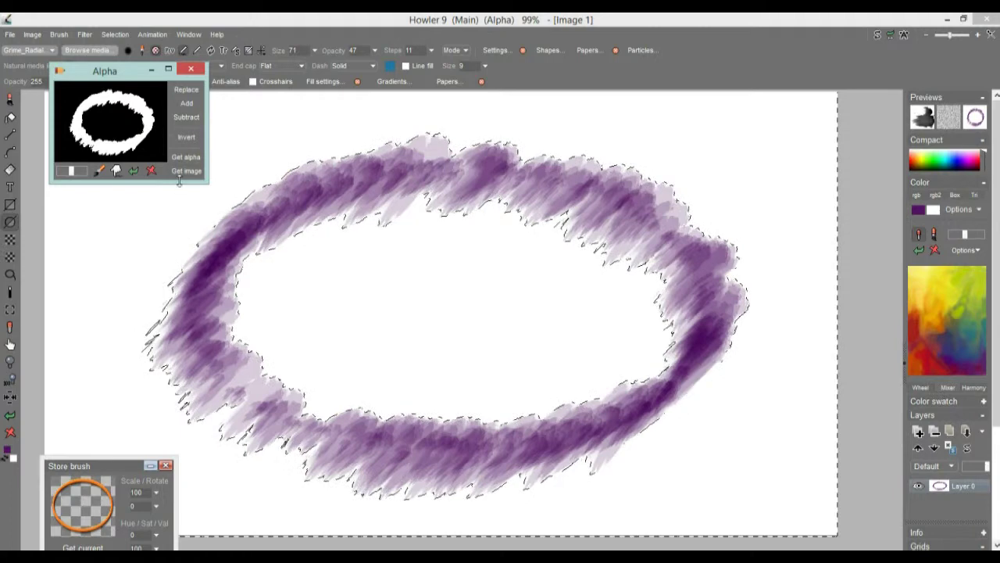
left_click_drag(206, 183, 262, 217)
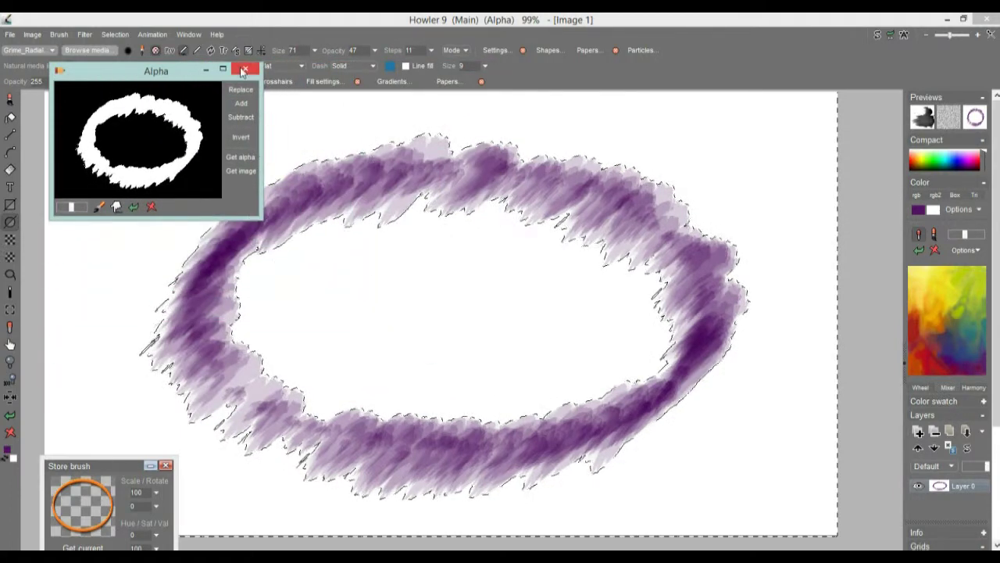
left_click(244, 70)
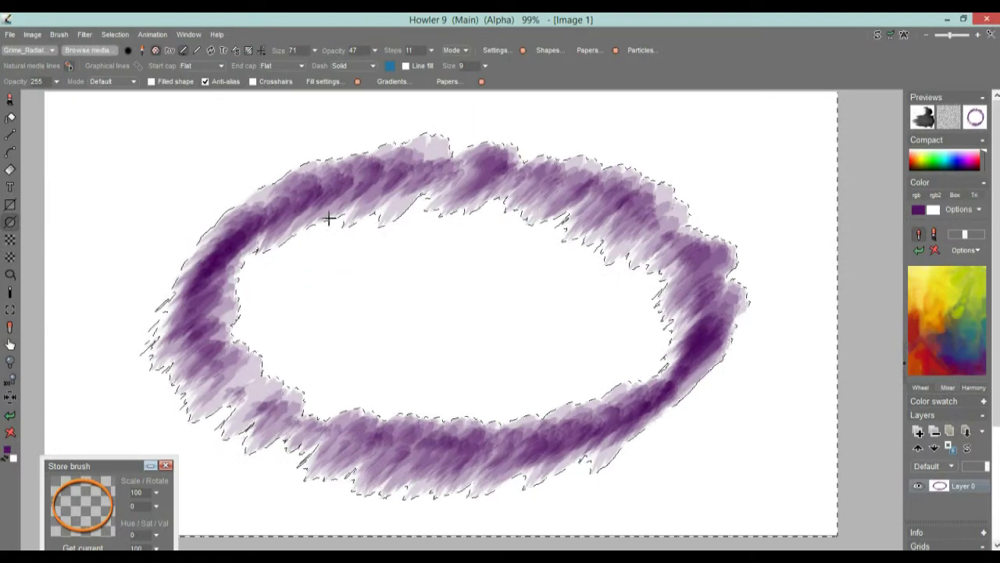
Shrink the alpha around the painted ring by a size of 1 and turn on the alpha overlay.
scroll(307, 243, "up", 6)
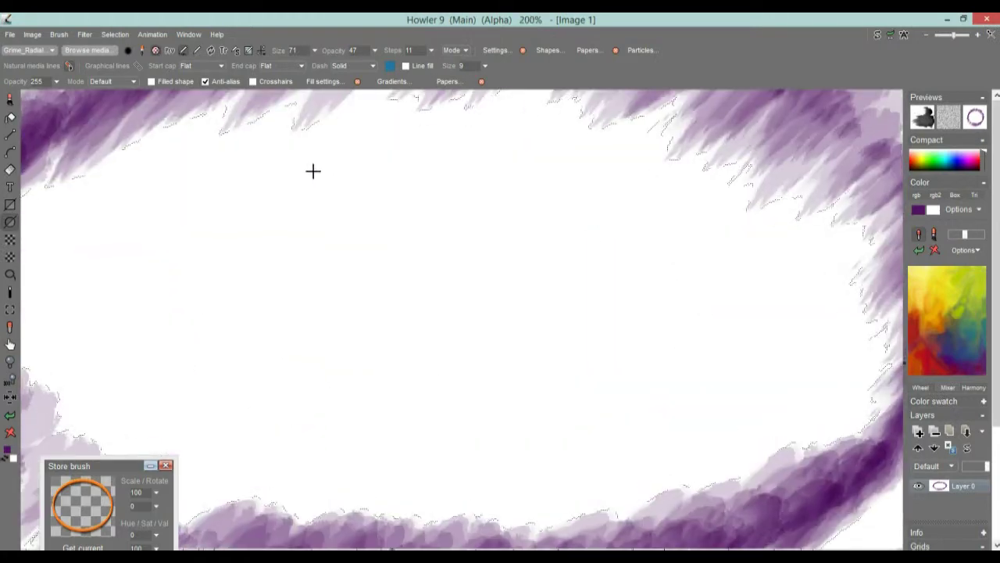
scroll(524, 335, "up", 3)
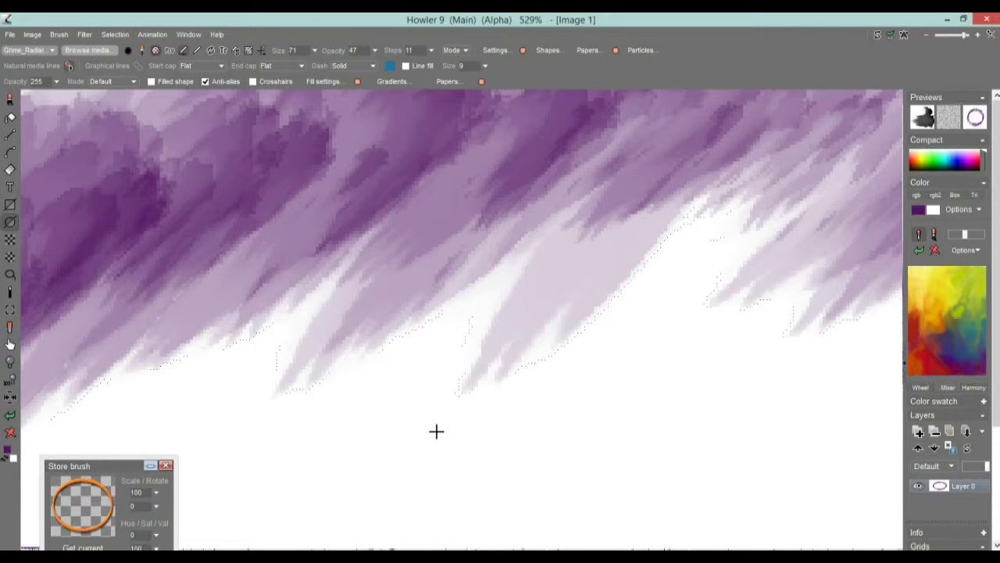
scroll(734, 351, "down", 9)
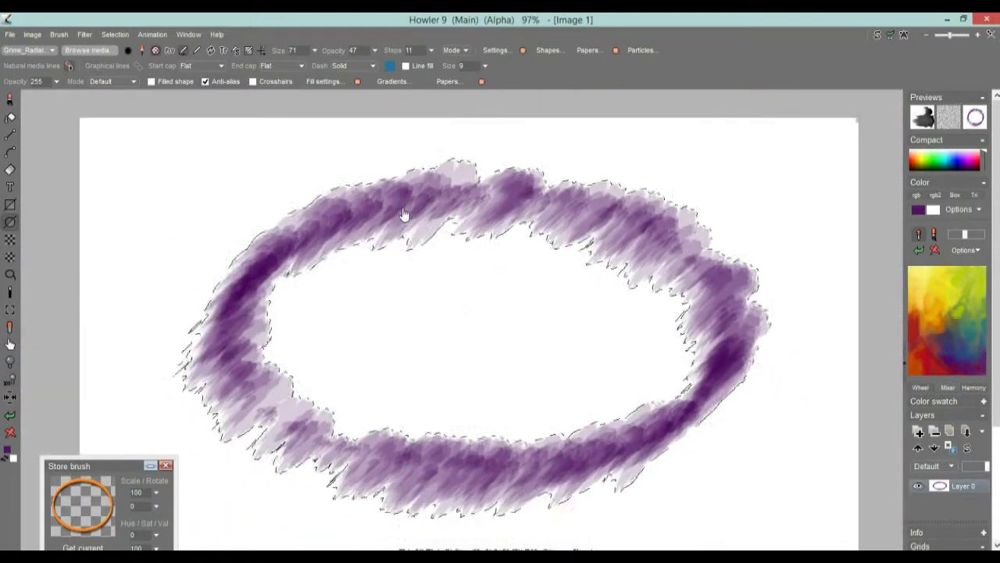
left_click(111, 35)
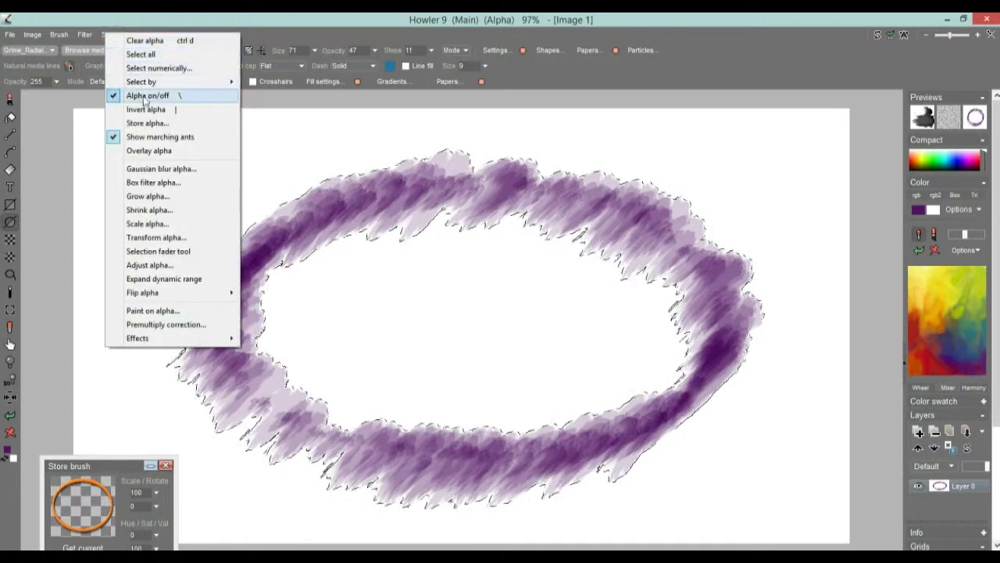
left_click(162, 212)
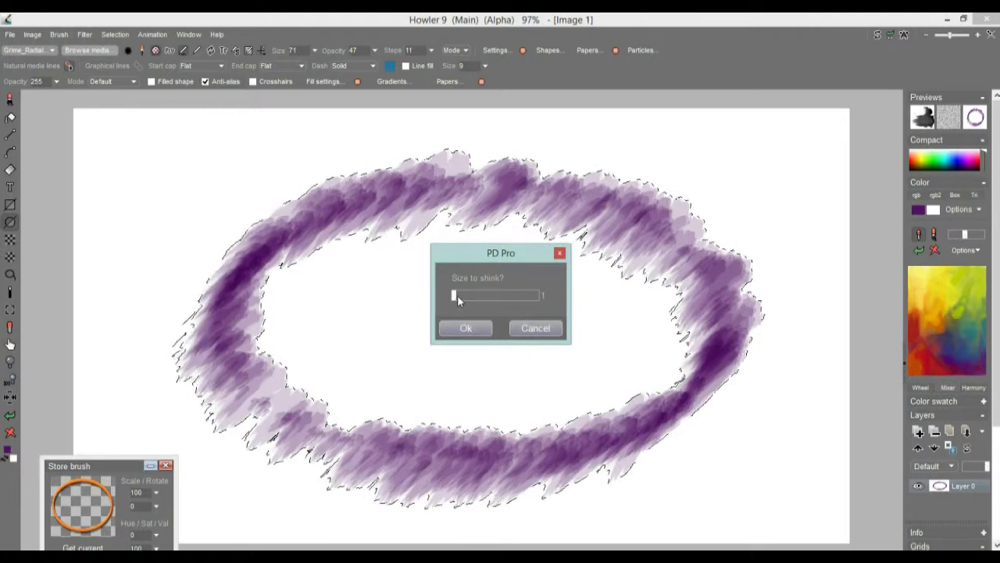
left_click(466, 328)
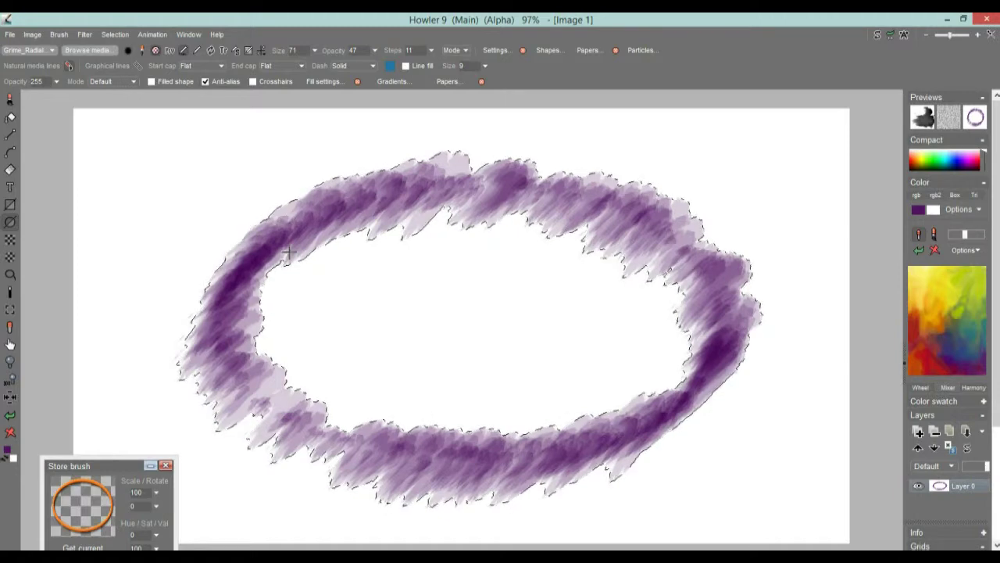
left_click(114, 35)
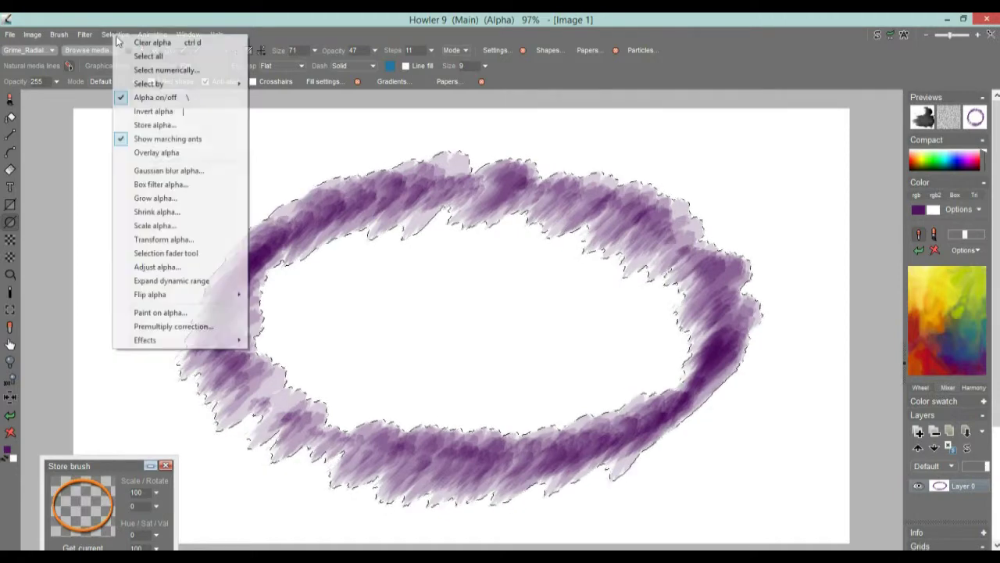
left_click(156, 154)
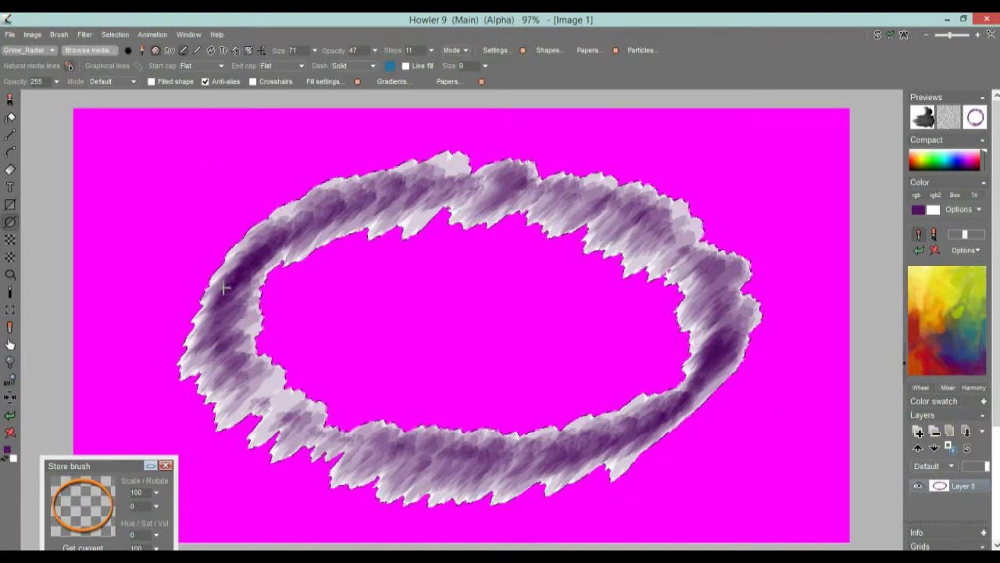
Examine the upper-left edges of the painted ring up close against the magenta alpha overlay.
scroll(193, 268, "up", 2)
left_click_drag(269, 222, 537, 348)
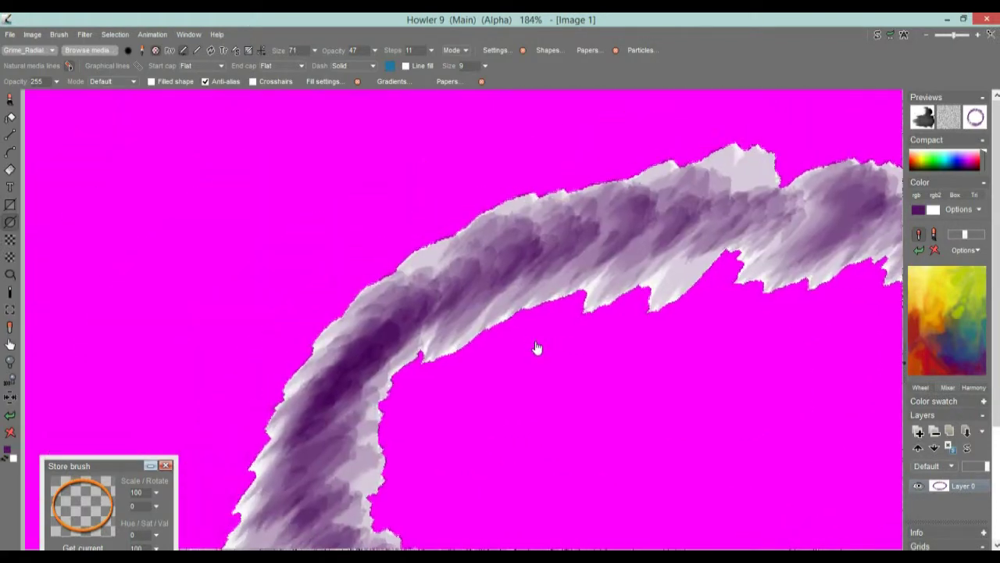
scroll(398, 262, "up", 5)
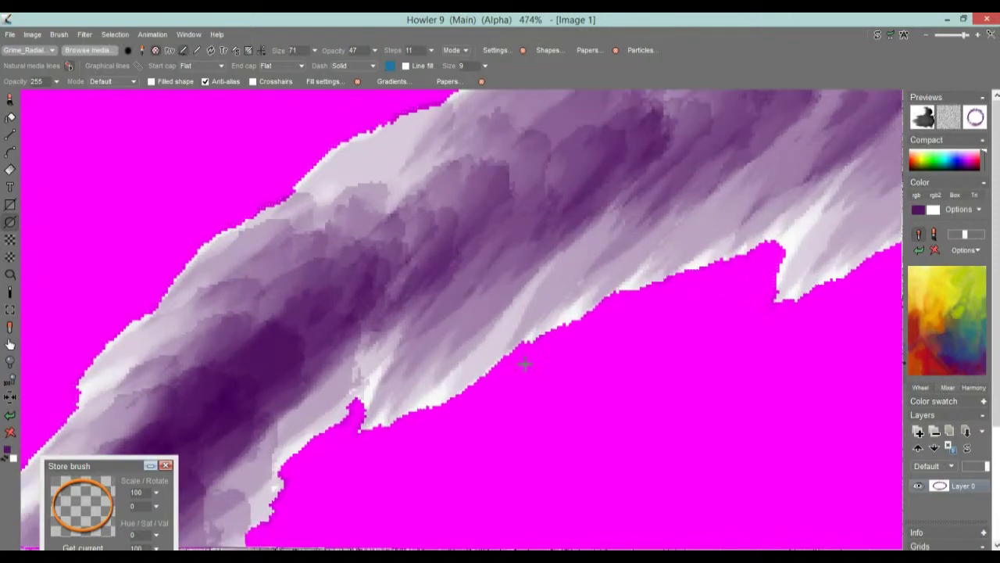
scroll(508, 360, "up", 3)
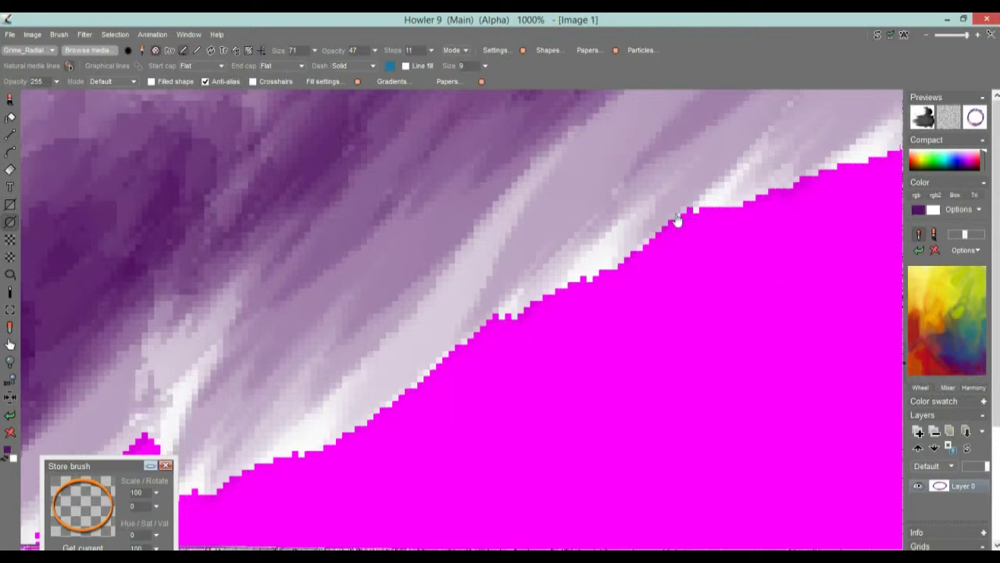
left_click_drag(714, 279, 552, 181)
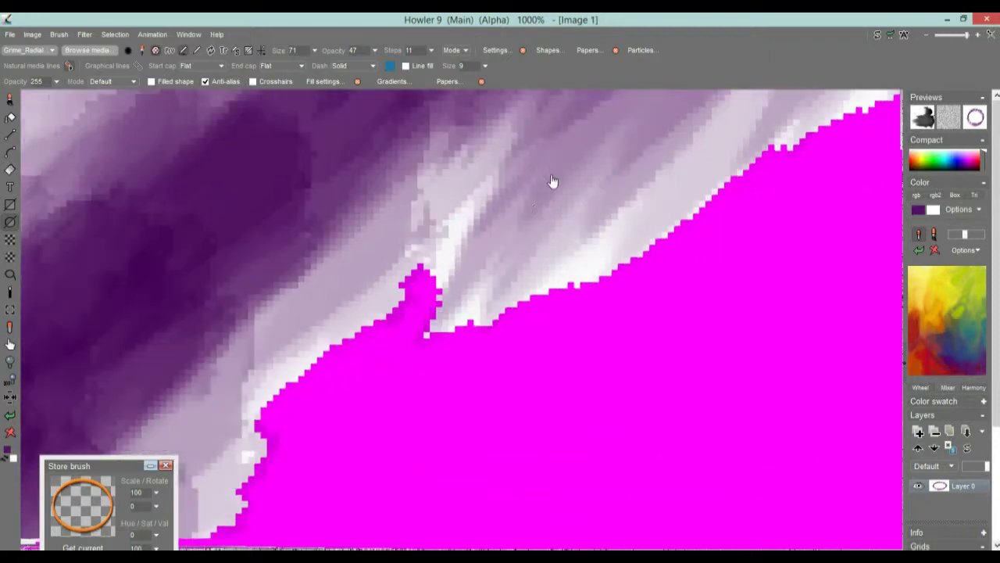
scroll(551, 181, "down", 2)
left_click_drag(722, 125, 688, 120)
scroll(599, 246, "down", 1)
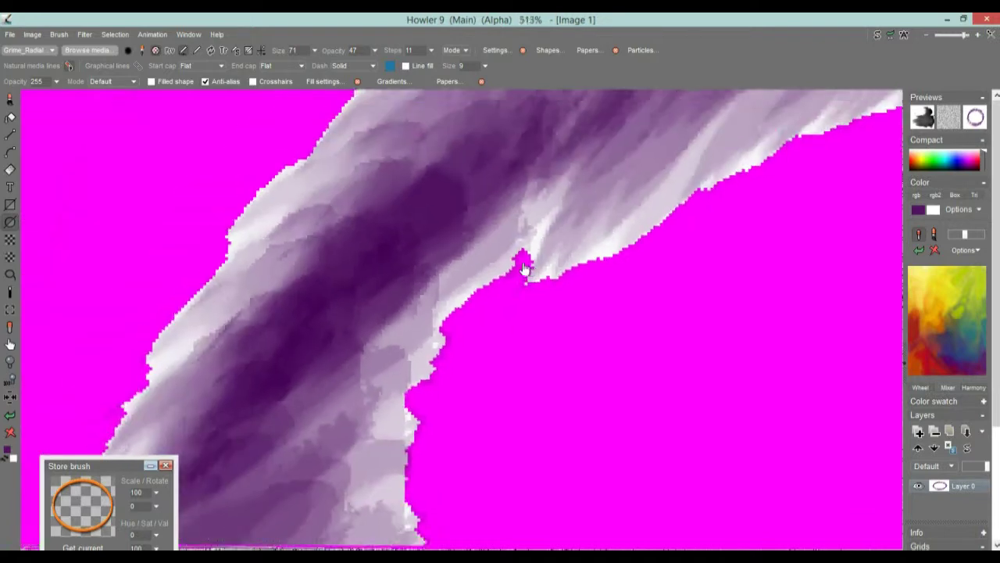
scroll(525, 269, "down", 2)
scroll(451, 276, "down", 1)
left_click_drag(492, 297, 461, 331)
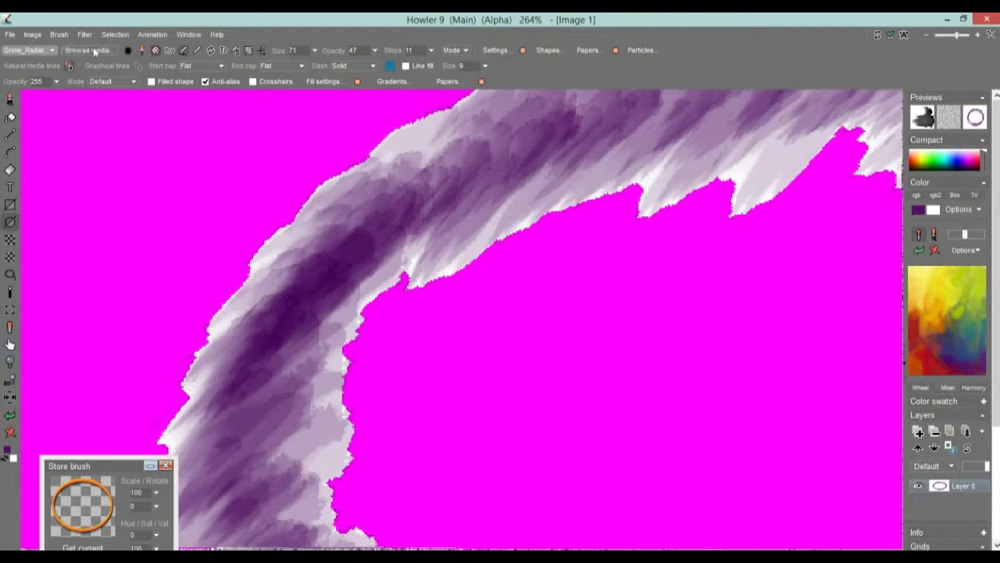
Soften the edge of the alpha with a very low level of Gaussian blur, using the Approximate algorithm.
left_click(115, 35)
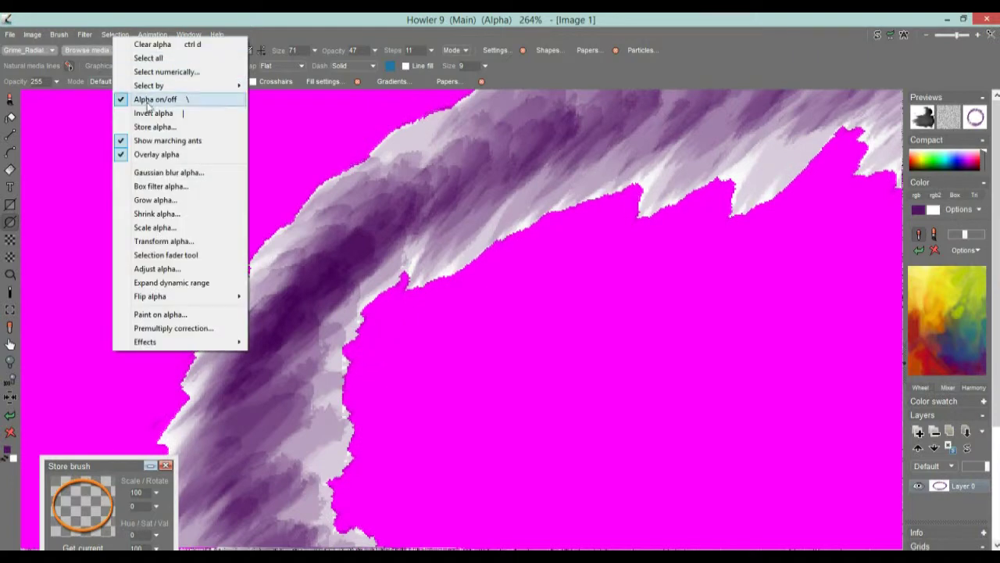
left_click(166, 174)
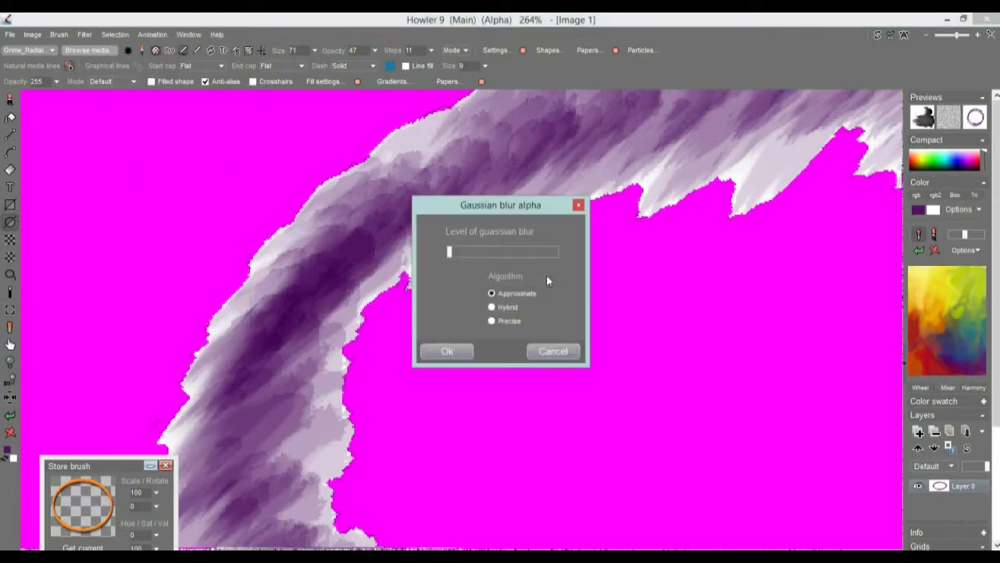
left_click_drag(462, 218, 659, 261)
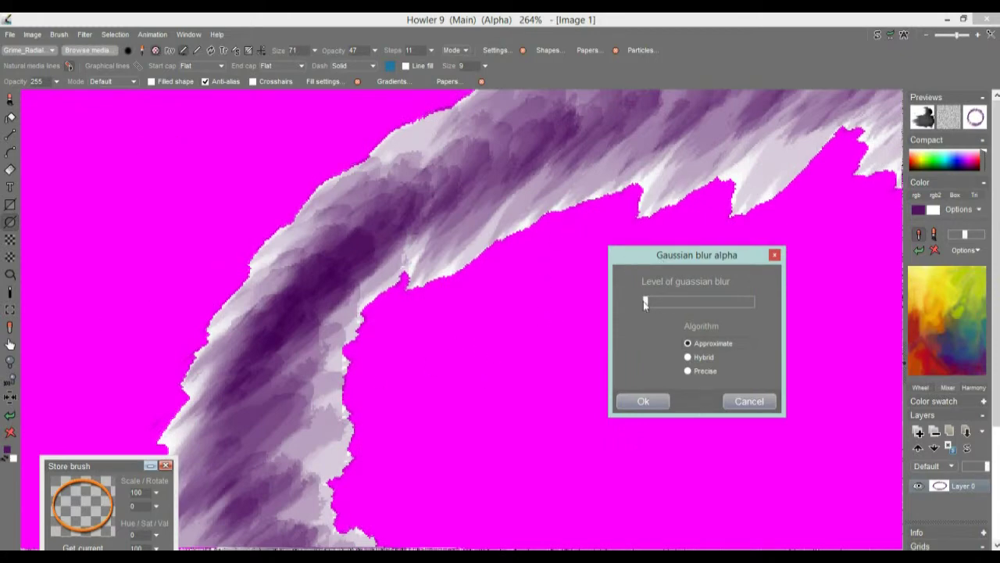
mouse_move(649, 300)
left_mouse_down()
mouse_move(633, 304)
mouse_move(678, 302)
mouse_move(630, 303)
mouse_move(652, 303)
mouse_move(640, 306)
left_mouse_up()
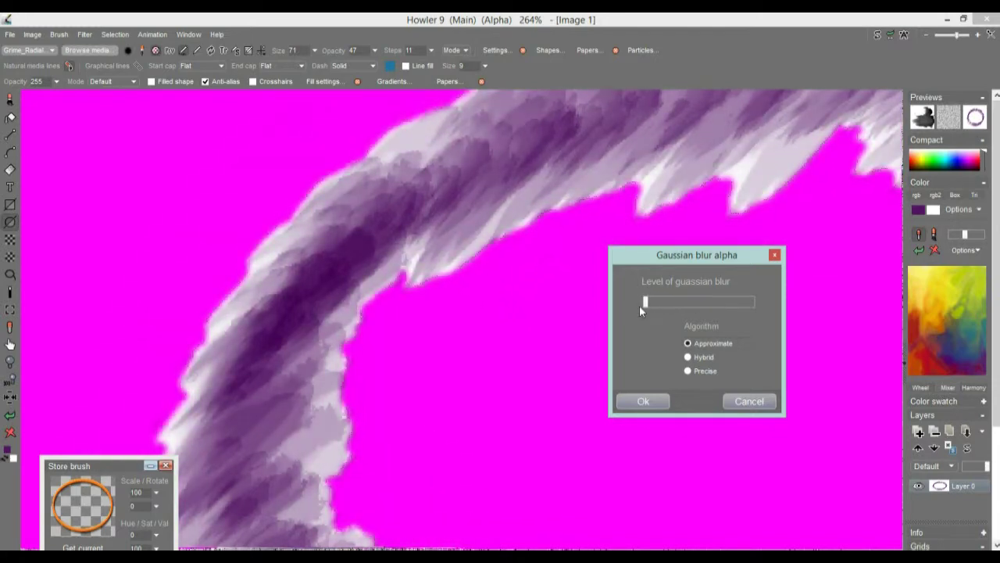
left_click_drag(638, 306, 650, 305)
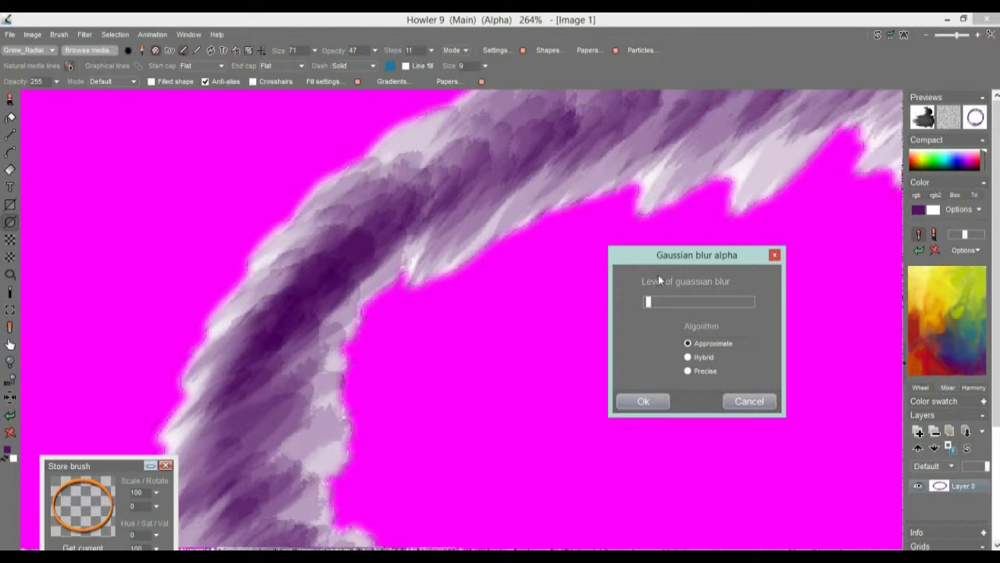
left_click_drag(649, 303, 643, 311)
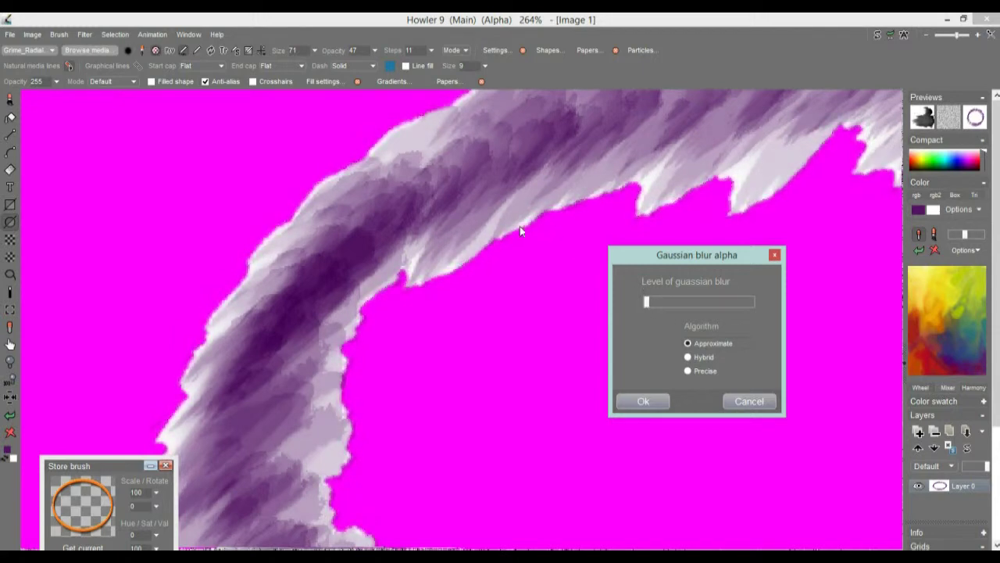
left_click(648, 303)
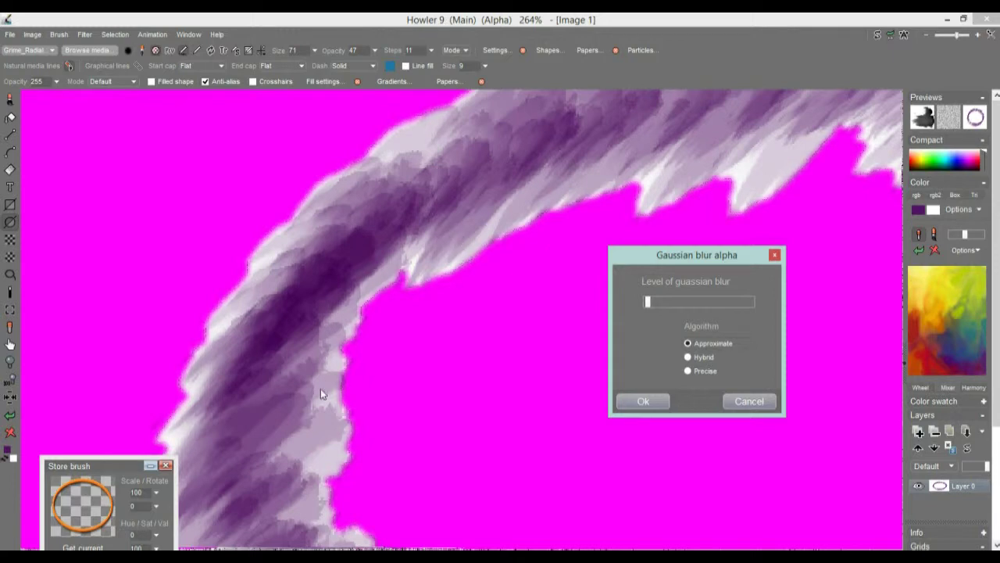
left_click(644, 401)
Capture the masked ring as a custom brush by framing the whole ellipse with the brush selector.
scroll(531, 368, "down", 5)
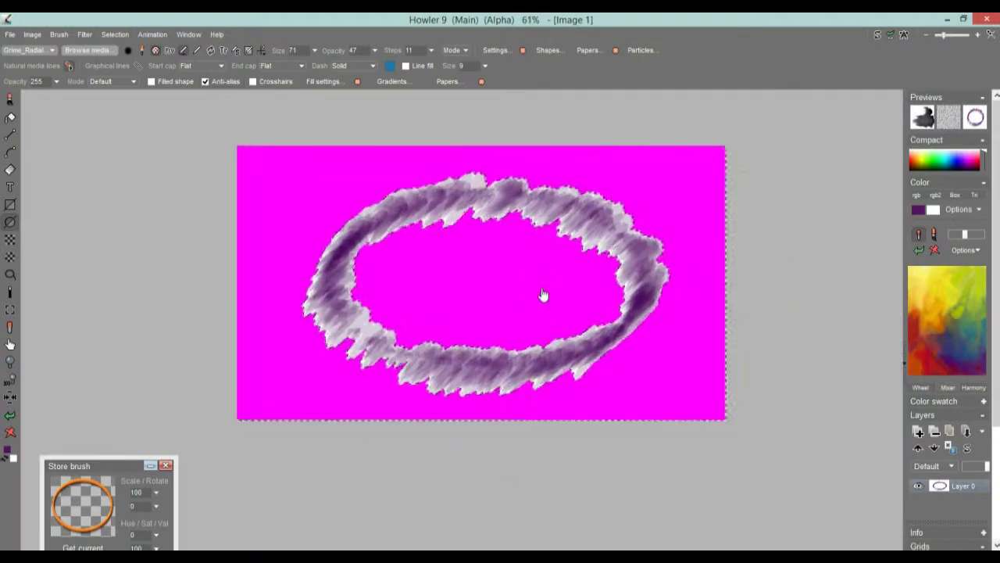
scroll(461, 269, "up", 1)
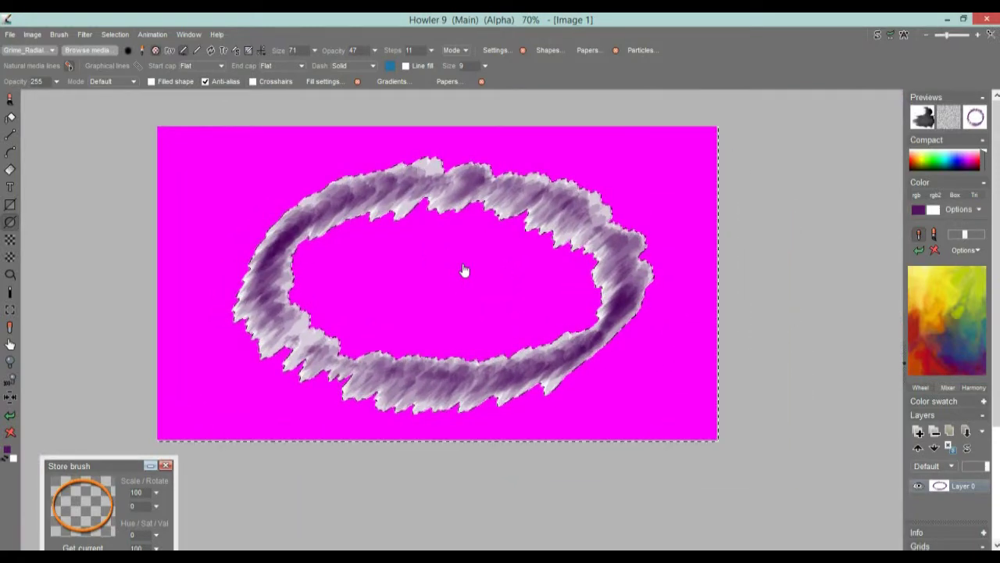
scroll(465, 270, "up", 1)
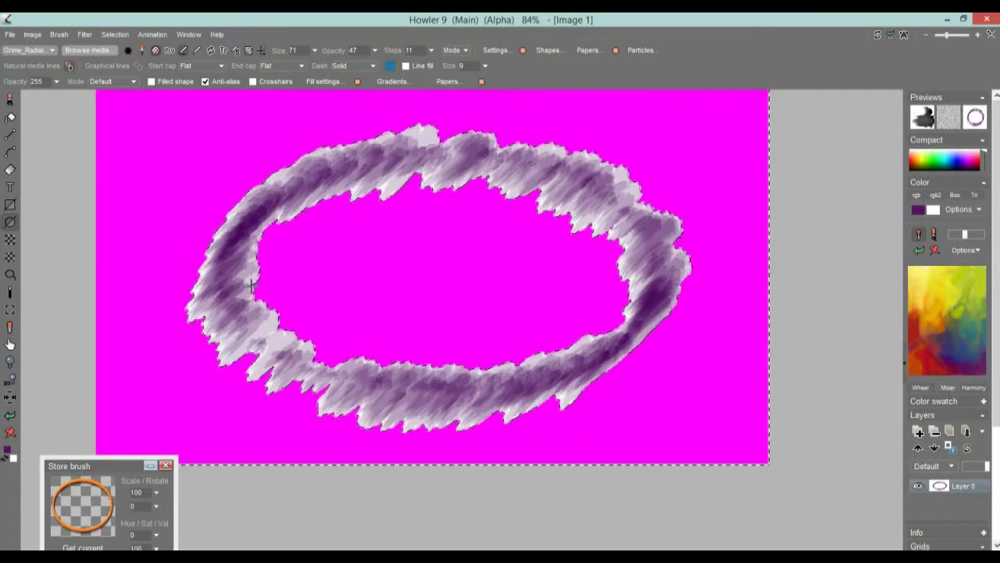
left_click(59, 36)
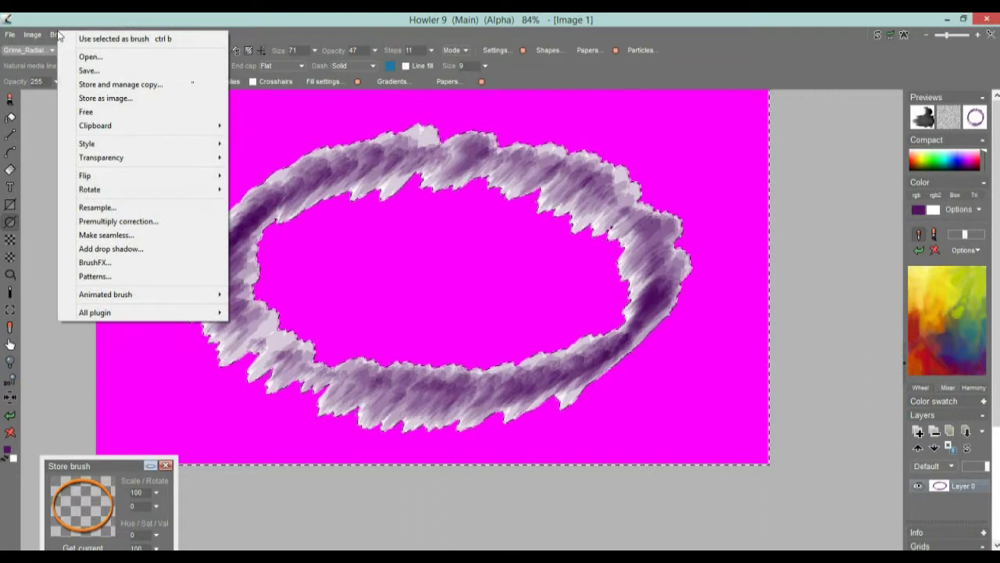
left_click(108, 25)
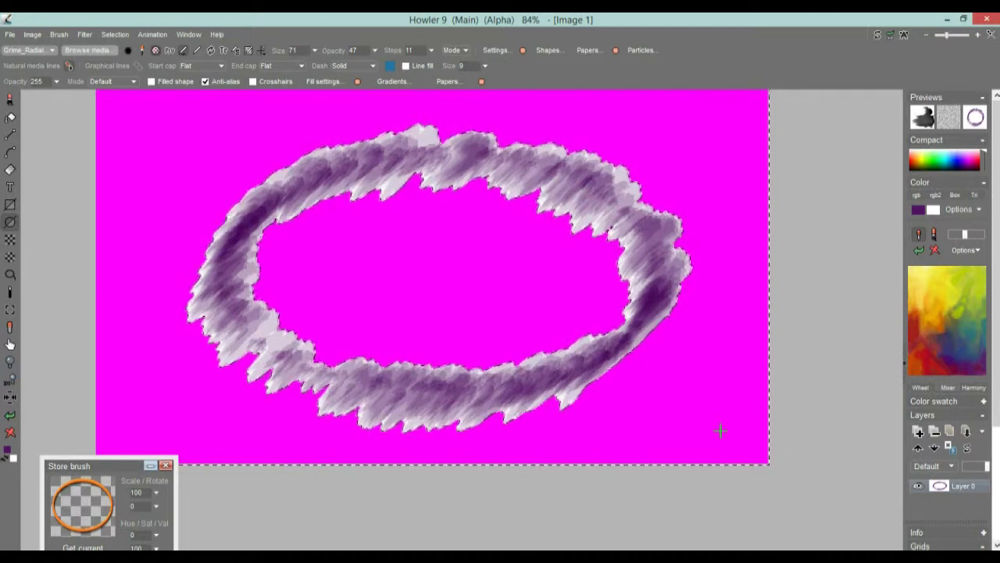
left_click(10, 311)
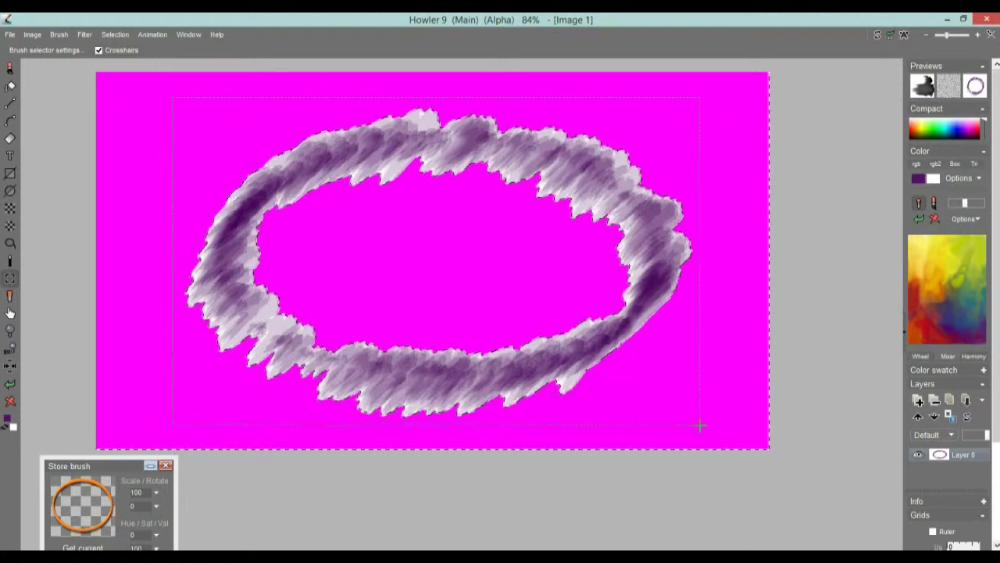
left_click_drag(703, 428, 704, 427)
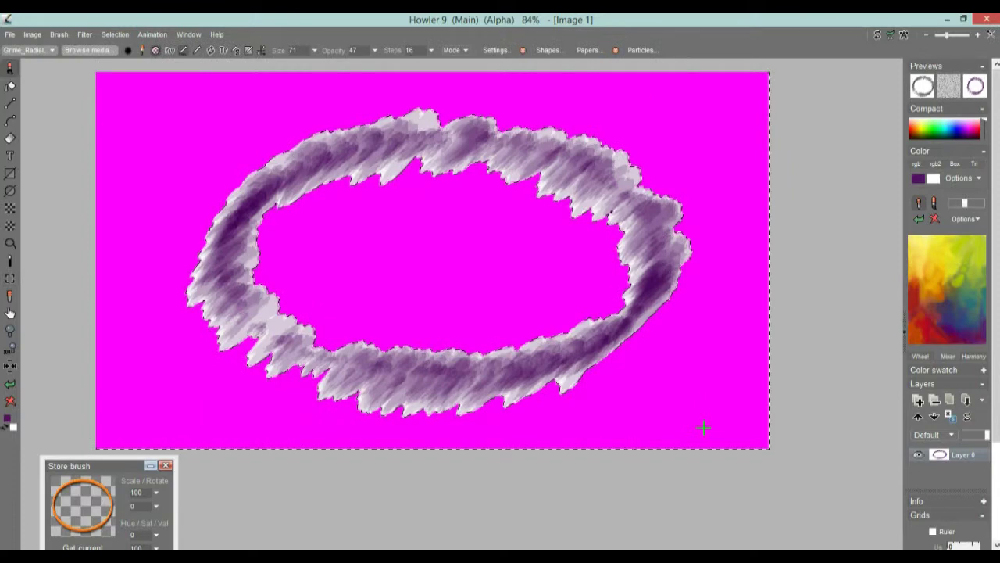
Store a managed copy of the ring brush and place its window over the canvas's lower-right corner.
left_click(59, 34)
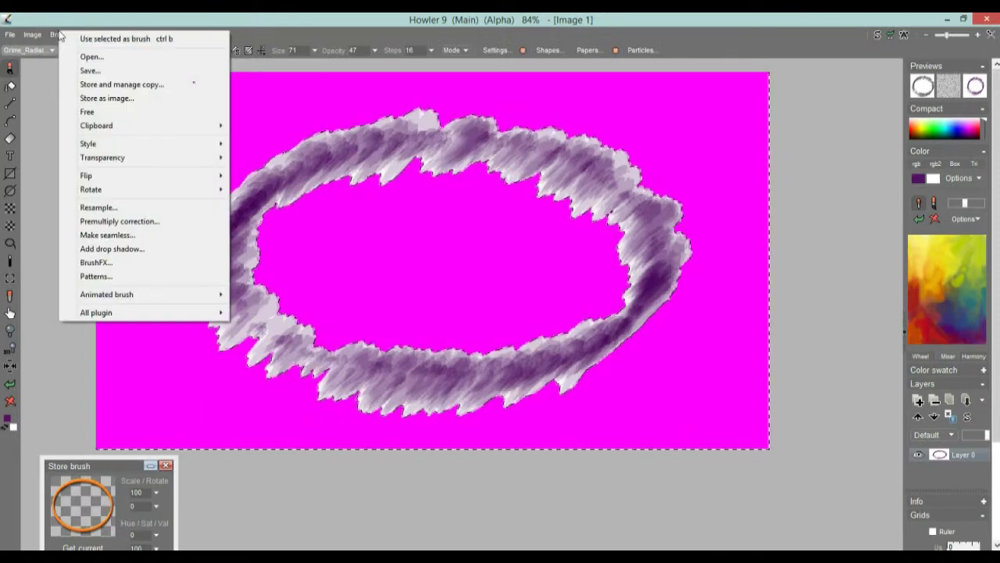
left_click(112, 83)
mouse_move(316, 459)
left_mouse_down()
mouse_move(720, 250)
mouse_move(776, 325)
left_mouse_up()
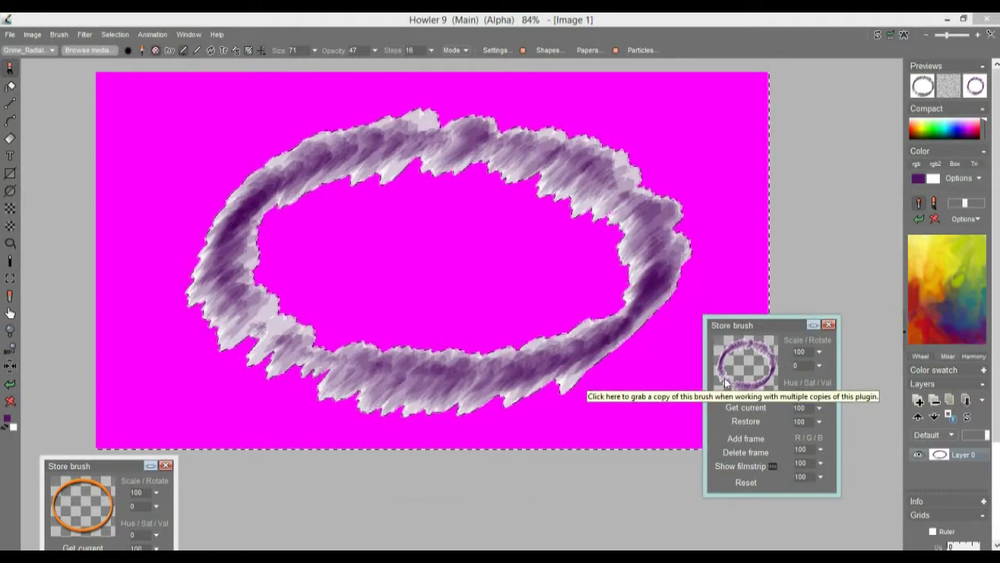
Try the captured ring brush on the canvas and set its opacity to 255.
left_click(171, 52)
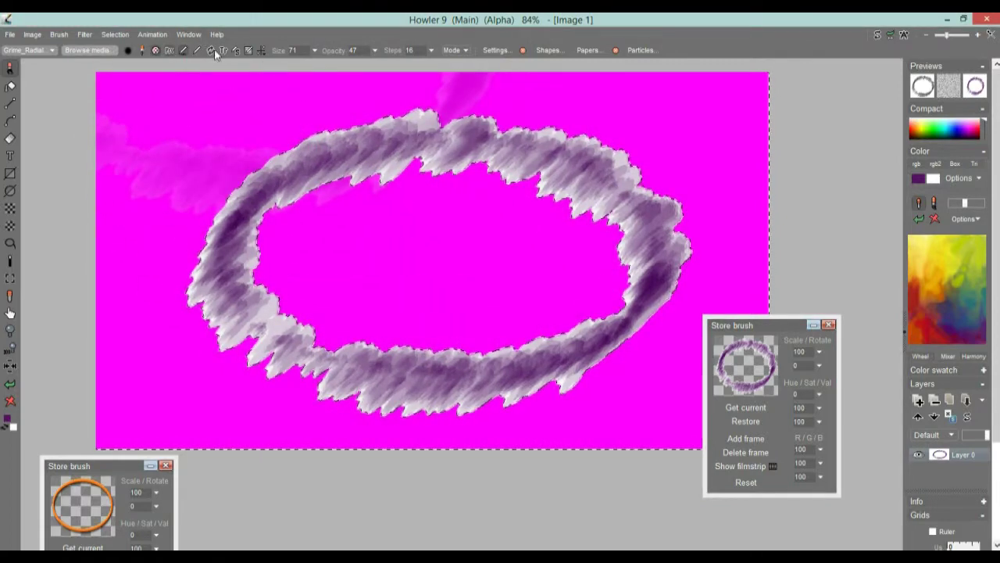
left_click(375, 54)
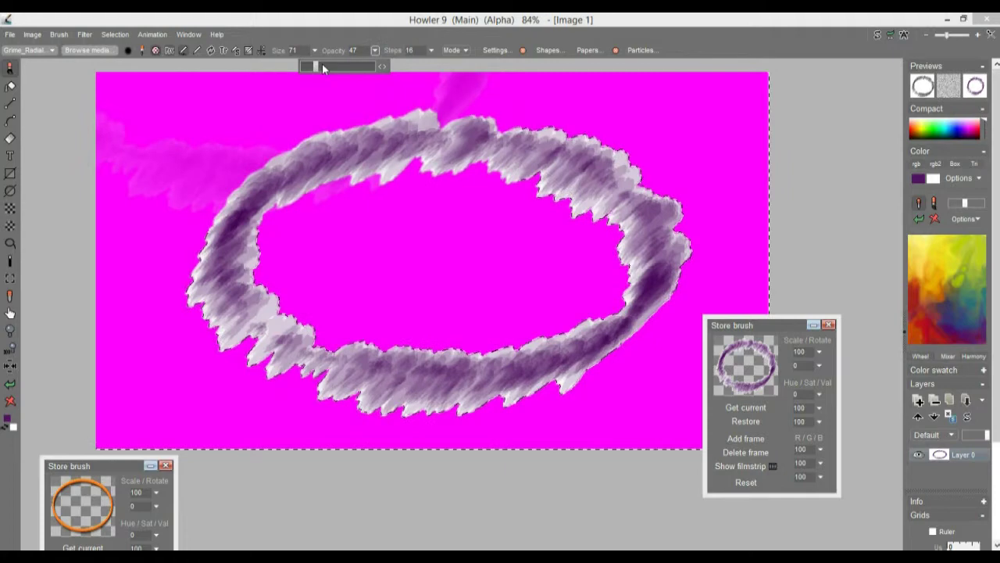
left_click_drag(315, 67, 373, 66)
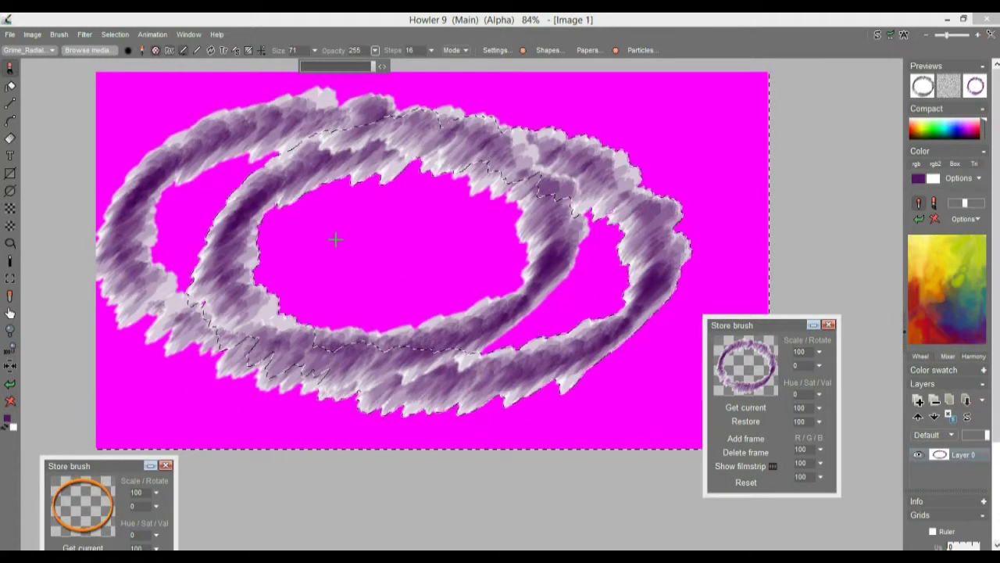
Clear the alpha and paint overlapping strokes across the canvas with the ring brush.
left_click(117, 35)
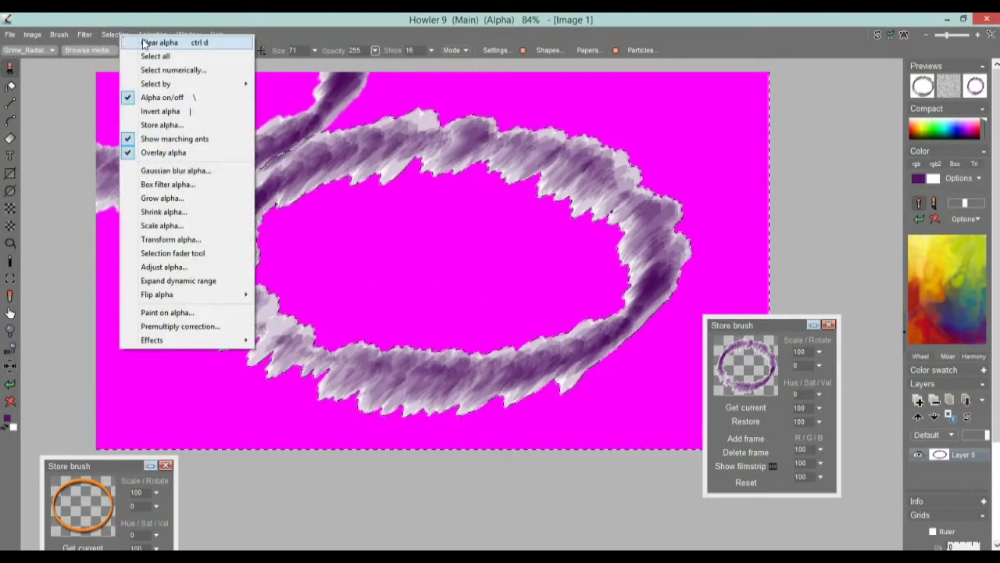
left_click(164, 42)
mouse_move(401, 268)
left_mouse_down()
mouse_move(513, 273)
mouse_move(501, 235)
mouse_move(406, 258)
mouse_move(354, 293)
mouse_move(610, 368)
mouse_move(562, 258)
mouse_move(157, 196)
mouse_move(437, 73)
left_mouse_up()
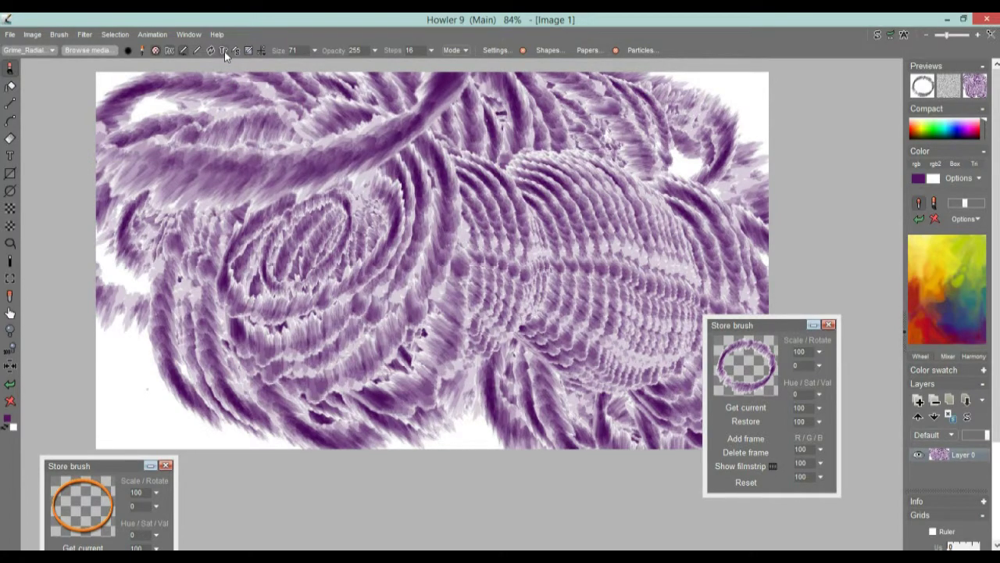
Paint more overlapping strokes across the whole canvas with the purple ring brush.
left_click_drag(196, 157, 403, 244)
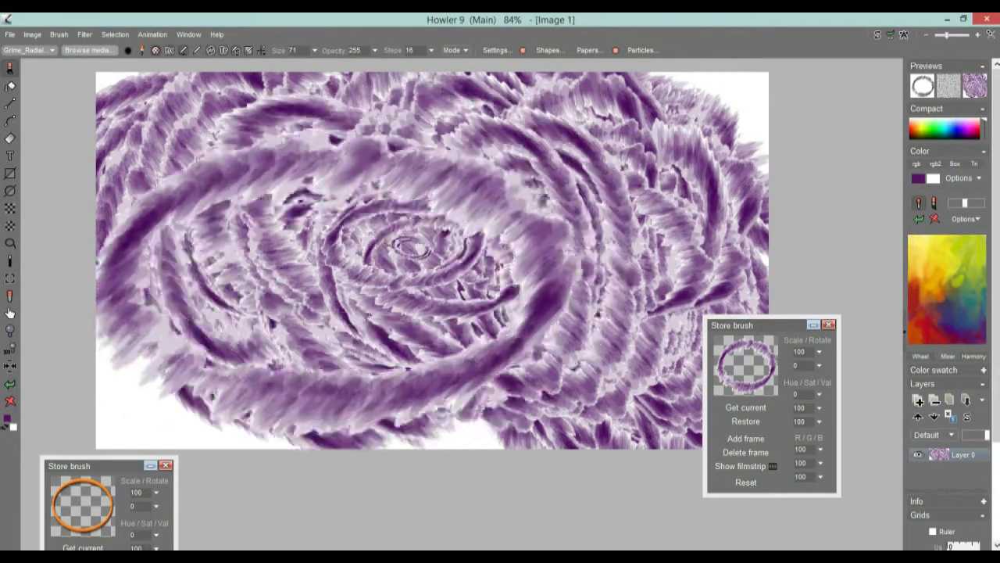
scroll(415, 236, "up", 3)
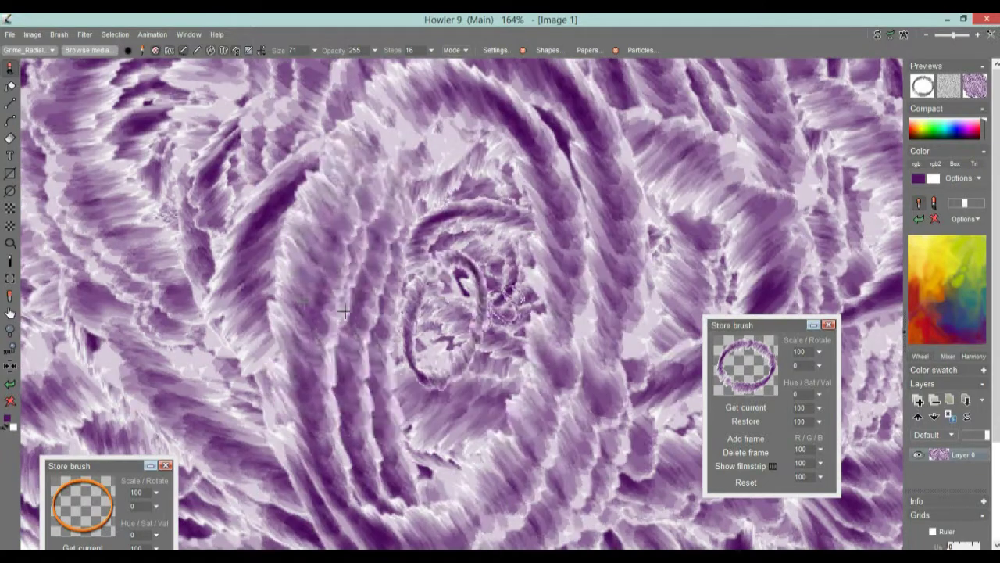
scroll(448, 264, "down", 2)
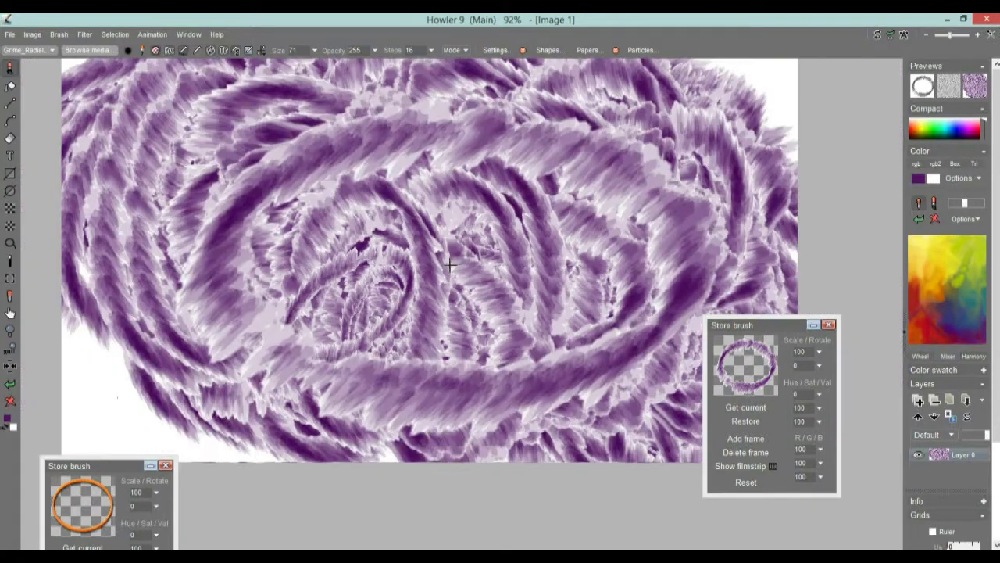
scroll(450, 264, "up", 1)
scroll(449, 264, "down", 2)
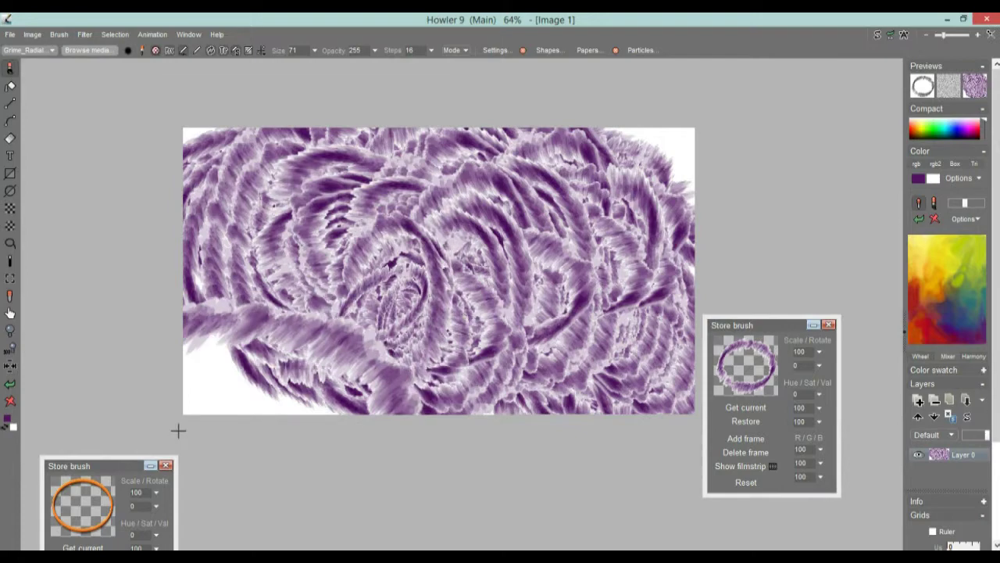
Load the stored orange ring brush and paint looping strokes over the purple painting.
left_click(86, 499)
mouse_move(439, 255)
left_mouse_down()
mouse_move(429, 278)
mouse_move(445, 265)
mouse_move(360, 250)
mouse_move(422, 265)
mouse_move(424, 283)
left_mouse_up()
scroll(426, 285, "up", 3)
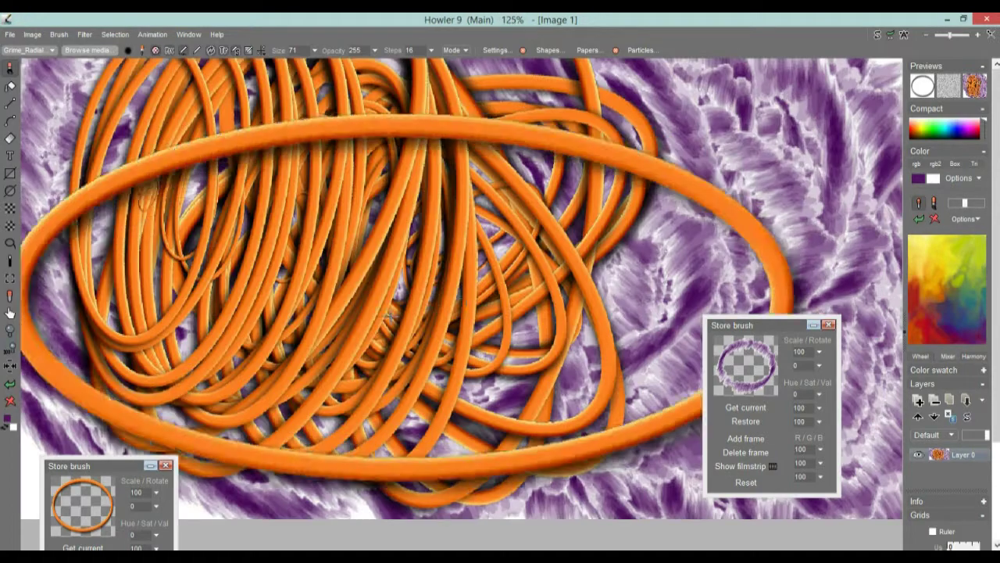
scroll(33, 404, "down", 4)
Clear the canvas, stamp separate orange rings on it, and inspect their edges and soft shadows up close.
left_click(10, 403)
left_click(362, 233)
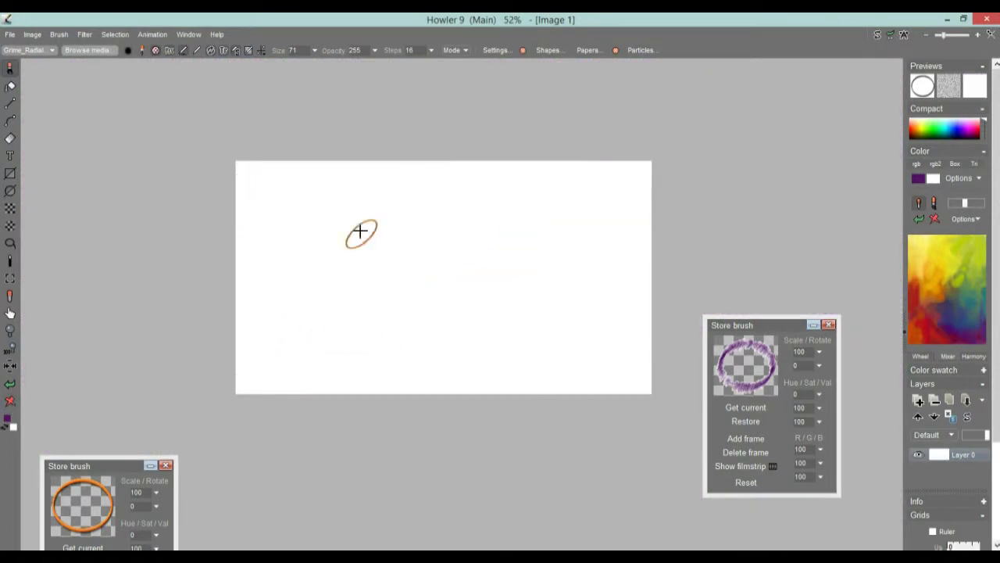
left_click(463, 289)
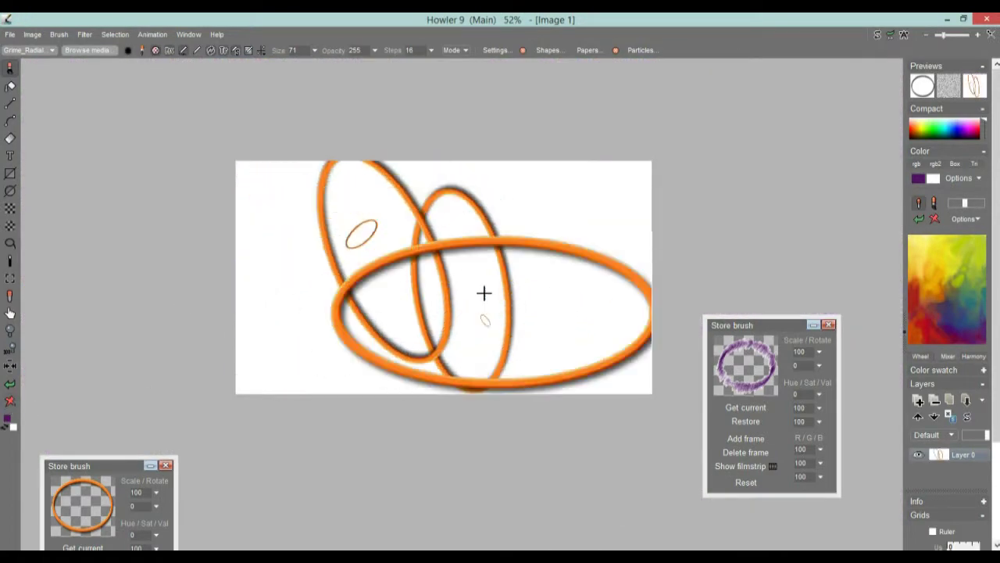
scroll(440, 257, "up", 5)
scroll(412, 316, "up", 4)
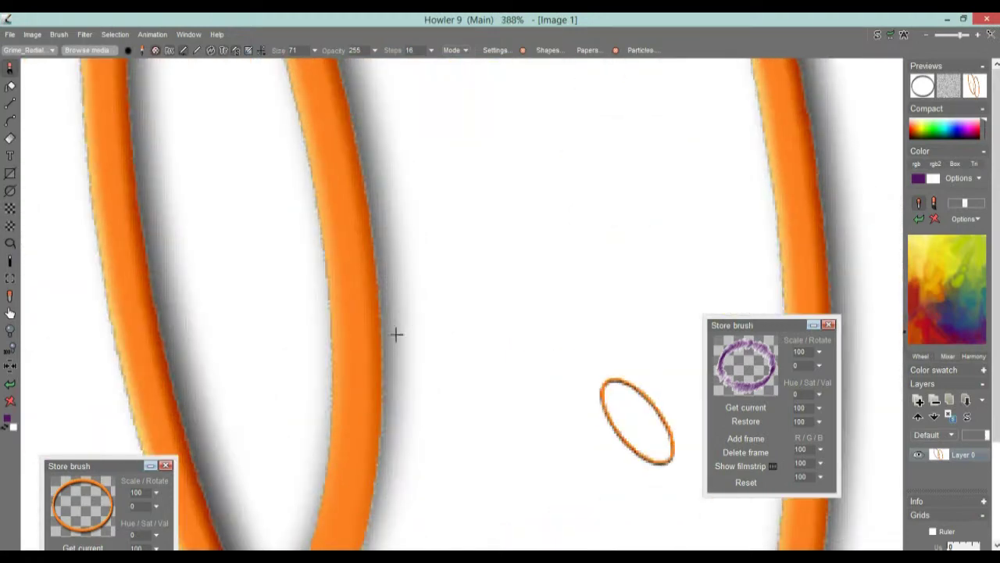
scroll(397, 367, "down", 8)
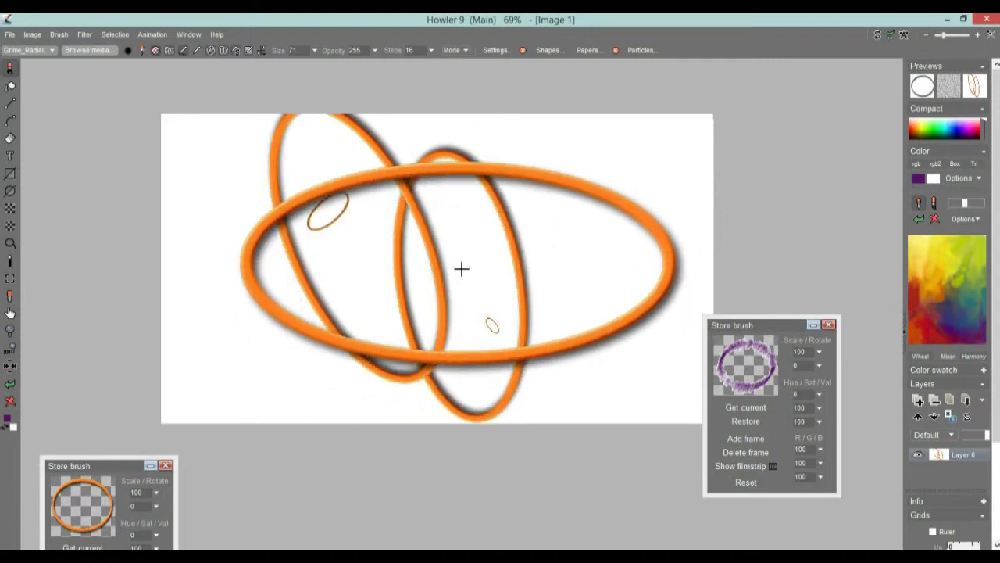
Fill most of the canvas with dense overlapping strokes of the orange ring brush.
left_click(432, 275)
mouse_move(457, 312)
left_mouse_down()
mouse_move(422, 273)
mouse_move(441, 242)
mouse_move(252, 196)
mouse_move(273, 294)
mouse_move(172, 415)
mouse_move(525, 328)
left_mouse_up()
left_click_drag(549, 282, 478, 264)
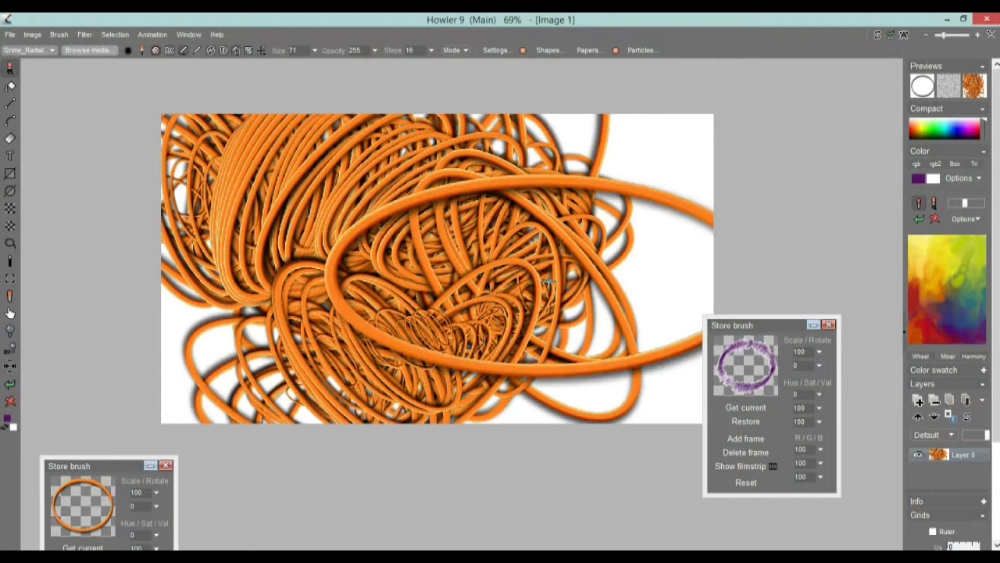
scroll(478, 264, "up", 3)
scroll(478, 264, "down", 3)
mouse_move(369, 411)
left_mouse_down()
mouse_move(556, 174)
mouse_move(600, 373)
mouse_move(547, 391)
mouse_move(250, 375)
mouse_move(195, 195)
mouse_move(375, 222)
left_mouse_up()
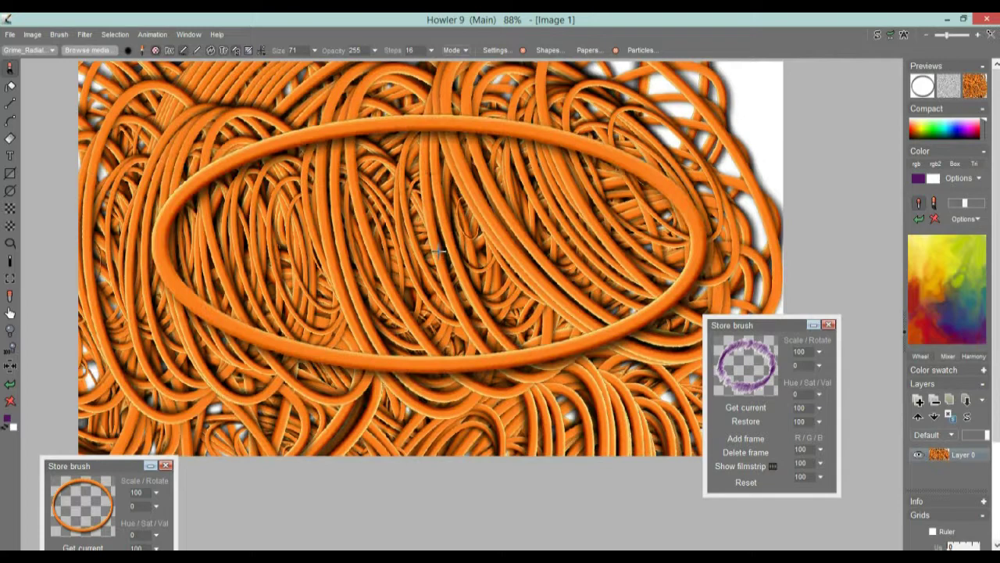
Clear the canvas and place the purple ring's Store brush window beside the orange ring's window.
left_click(10, 402)
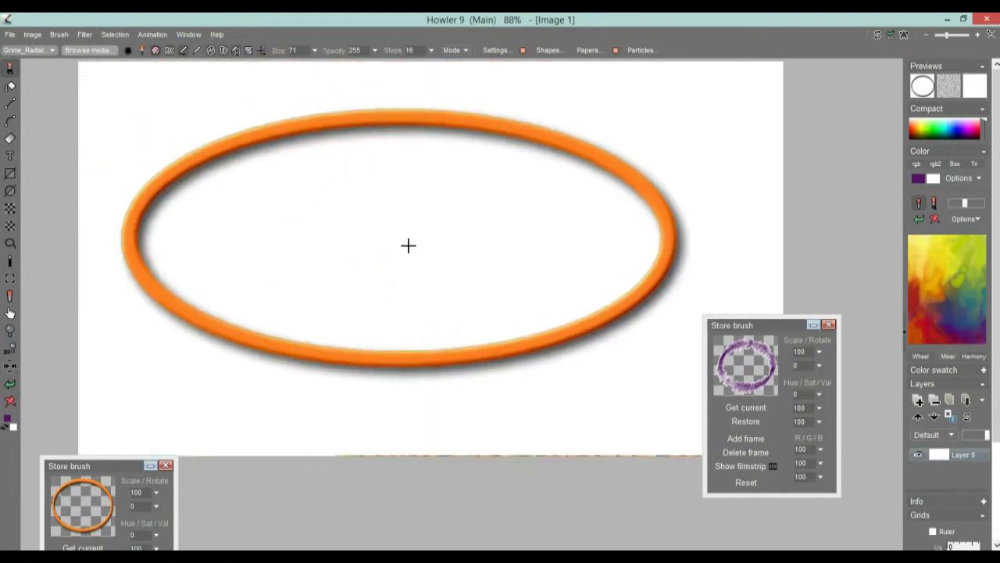
mouse_move(404, 235)
left_mouse_down()
mouse_move(456, 317)
mouse_move(458, 282)
left_mouse_up()
mouse_move(770, 331)
left_mouse_down()
mouse_move(284, 442)
mouse_move(277, 462)
left_mouse_up()
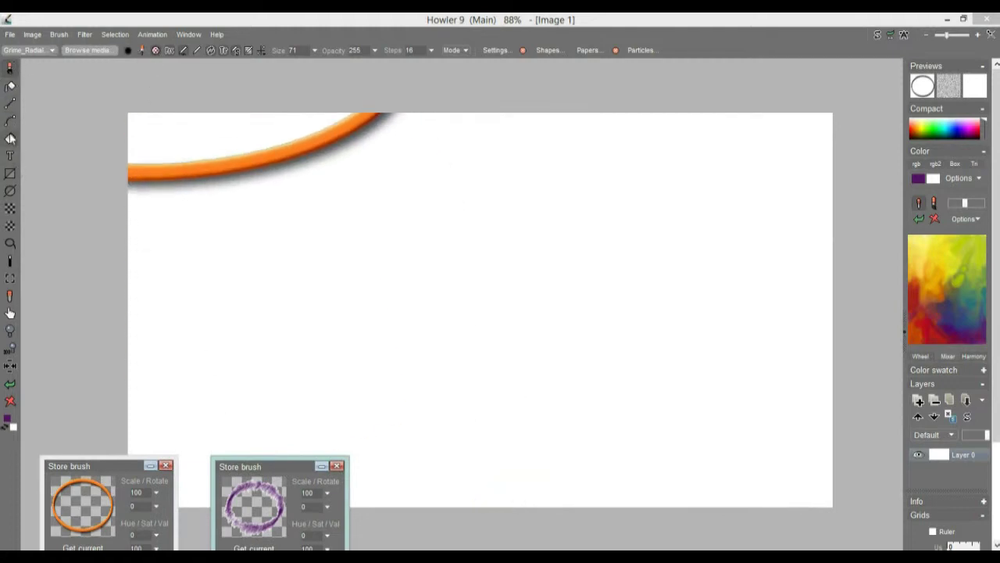
Draw two overlapping thick purple ellipse outlines with the Ellipse tool and clear the canvas.
left_click(10, 191)
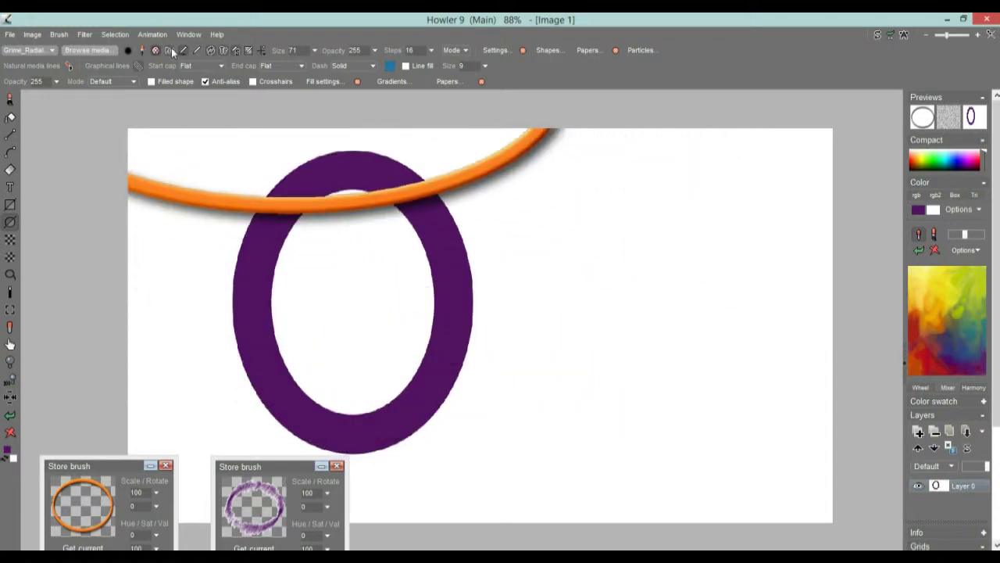
left_click(171, 52)
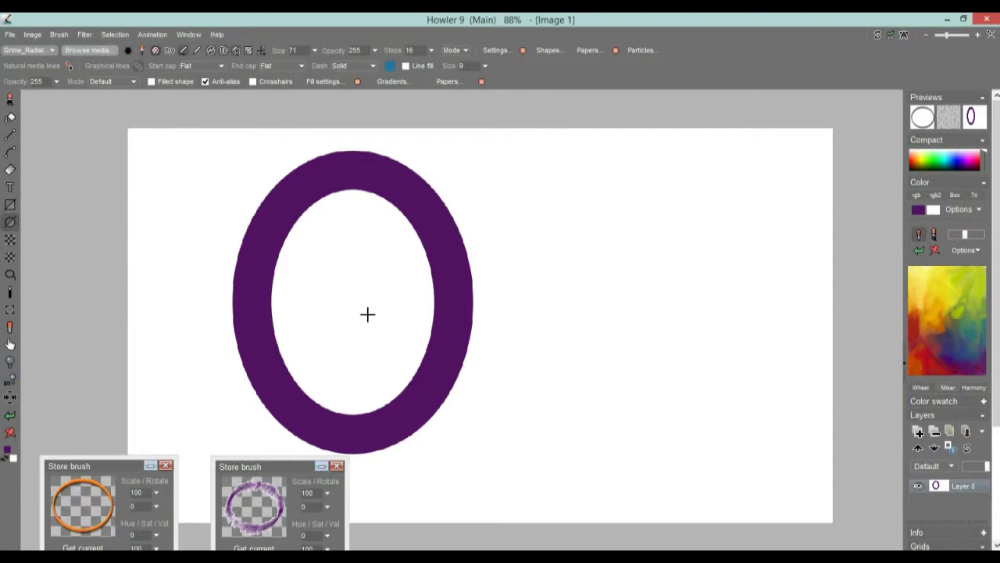
left_click_drag(541, 410, 726, 246)
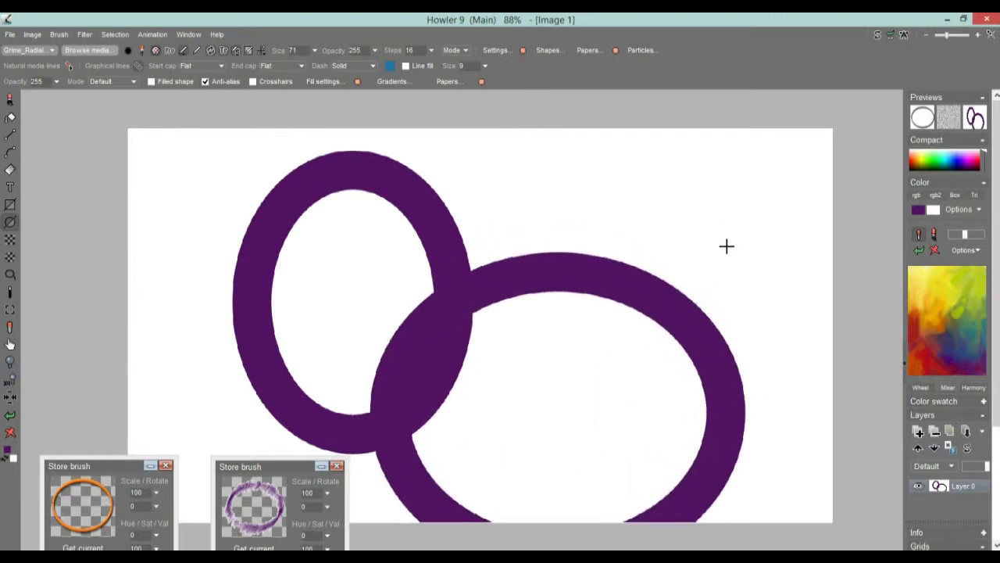
left_click(11, 432)
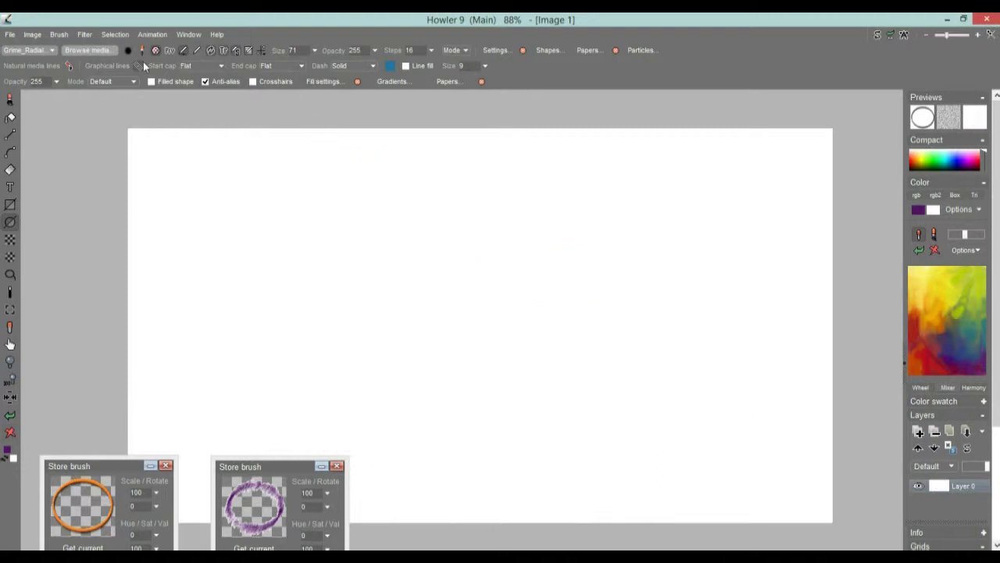
left_click(300, 65)
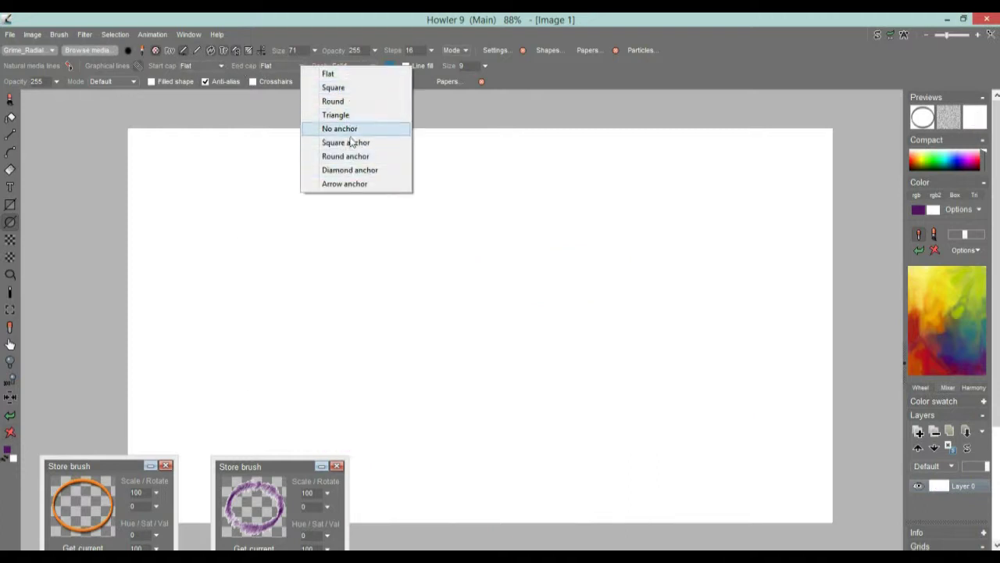
left_click(267, 62)
left_click(339, 24)
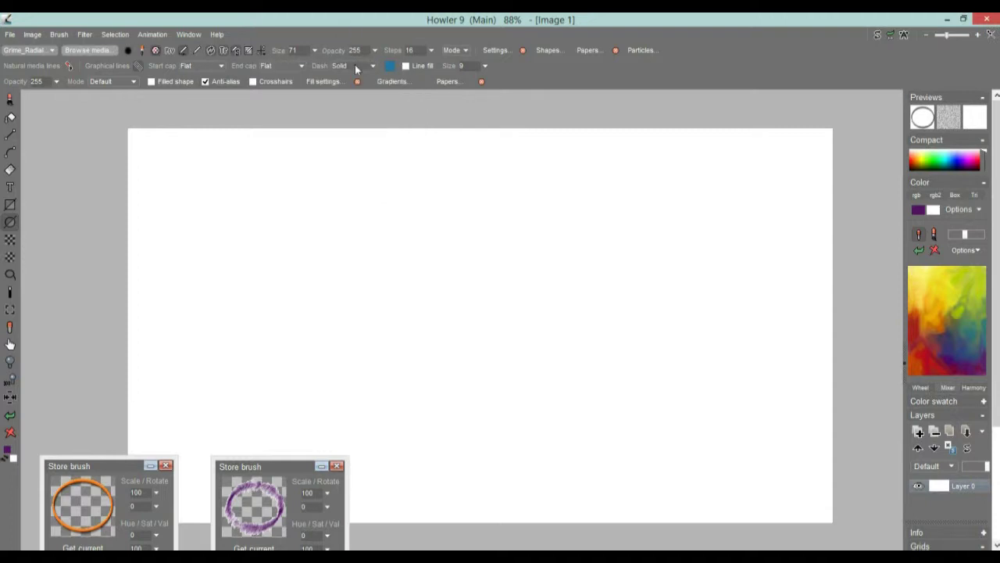
left_click(373, 66)
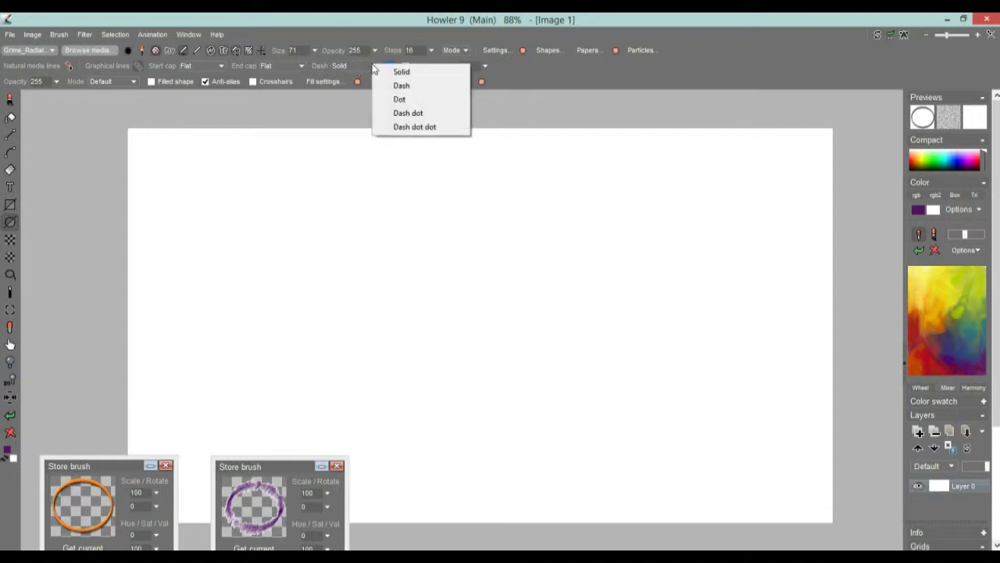
Draw two thick purple straight lines at different angles with the Line tool.
left_click(12, 137)
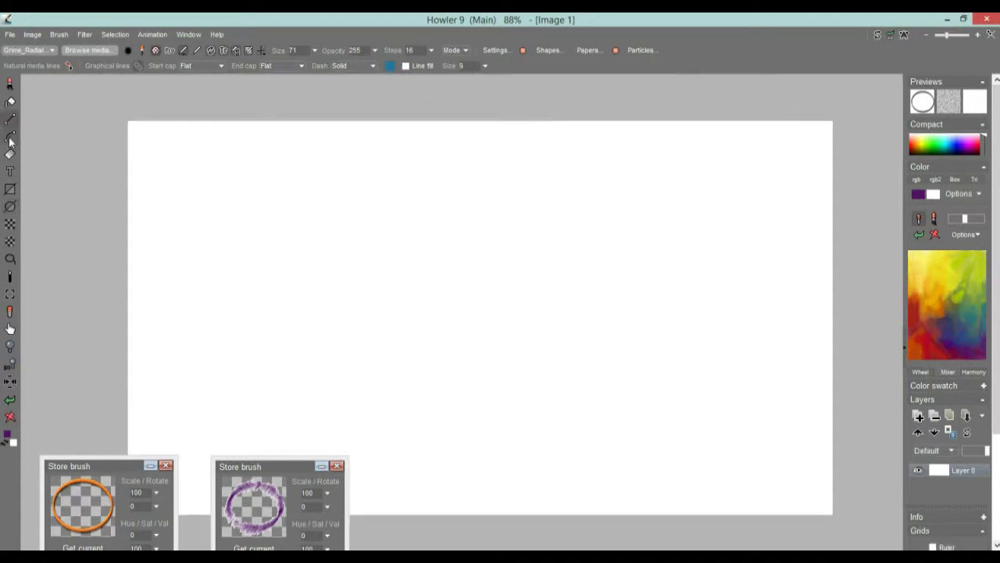
mouse_move(308, 337)
left_mouse_down()
mouse_move(630, 172)
mouse_move(719, 189)
left_mouse_up()
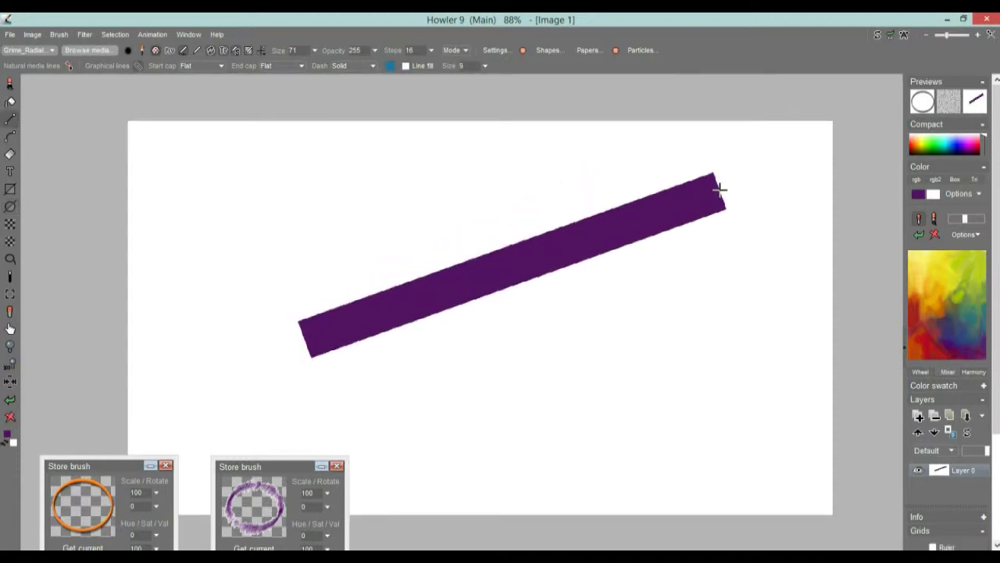
left_click_drag(522, 299, 711, 425)
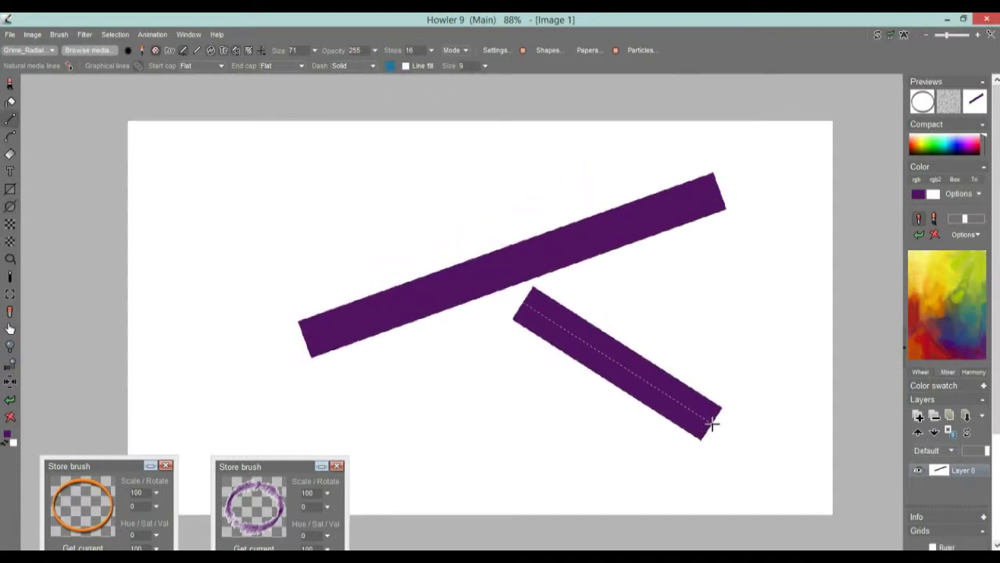
Clear the canvas and draw a large crimson X from two crossing diagonal lines.
left_click(10, 418)
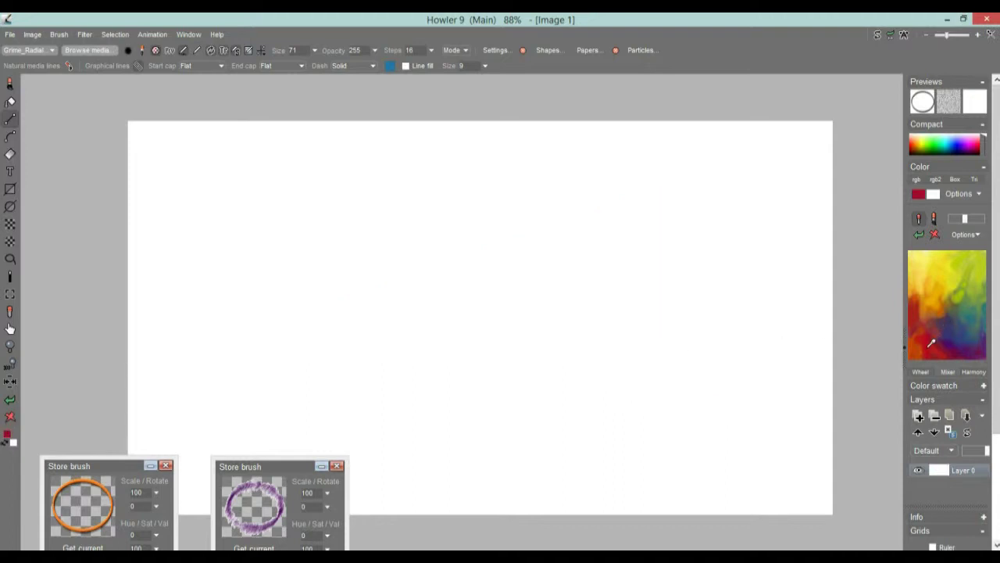
left_click_drag(359, 205, 615, 438)
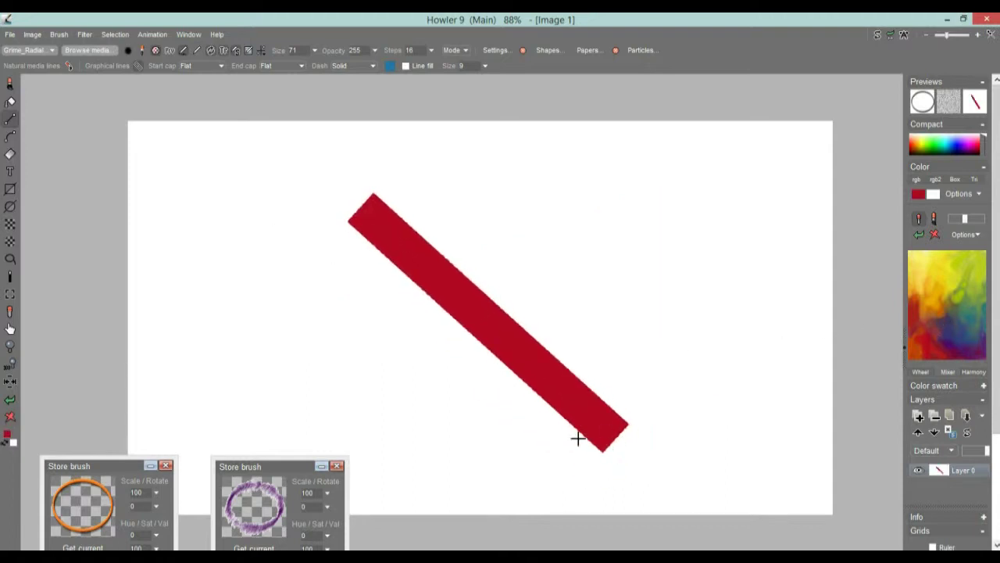
left_click_drag(349, 454, 619, 200)
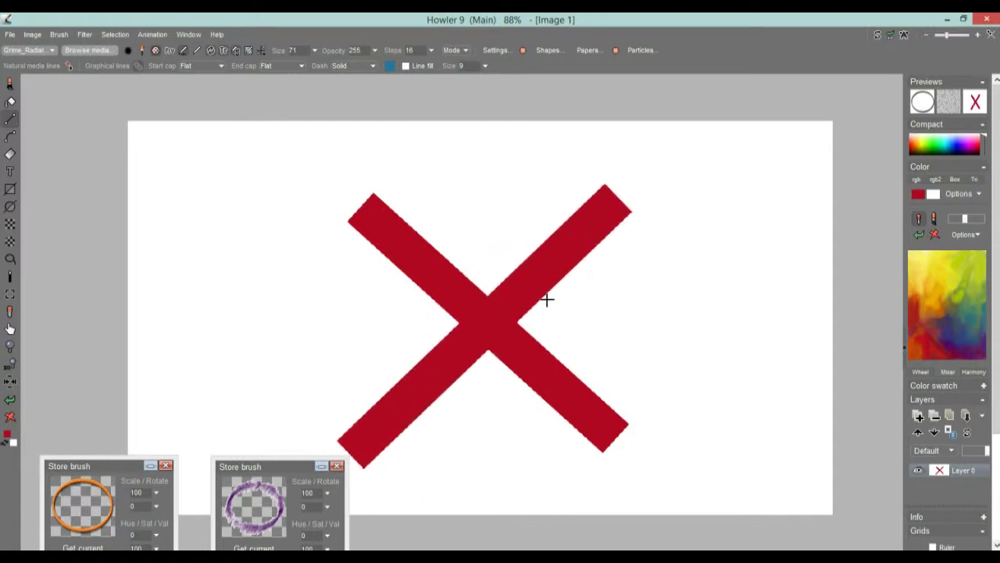
Move the purple ring's Store brush window aside and capture the whole crimson X as a custom brush.
mouse_move(281, 474)
left_mouse_down()
mouse_move(182, 473)
mouse_move(218, 505)
left_mouse_up()
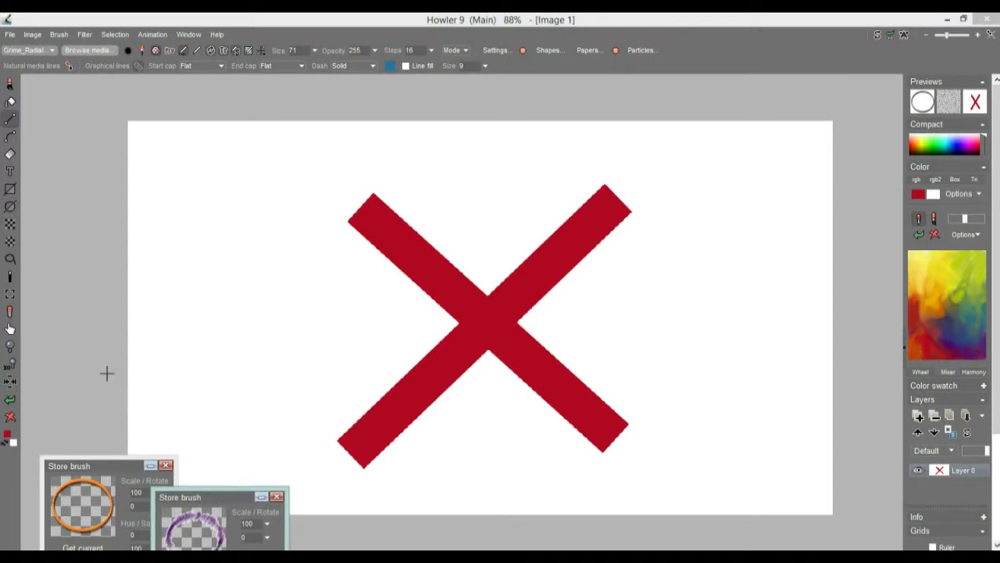
left_click(8, 311)
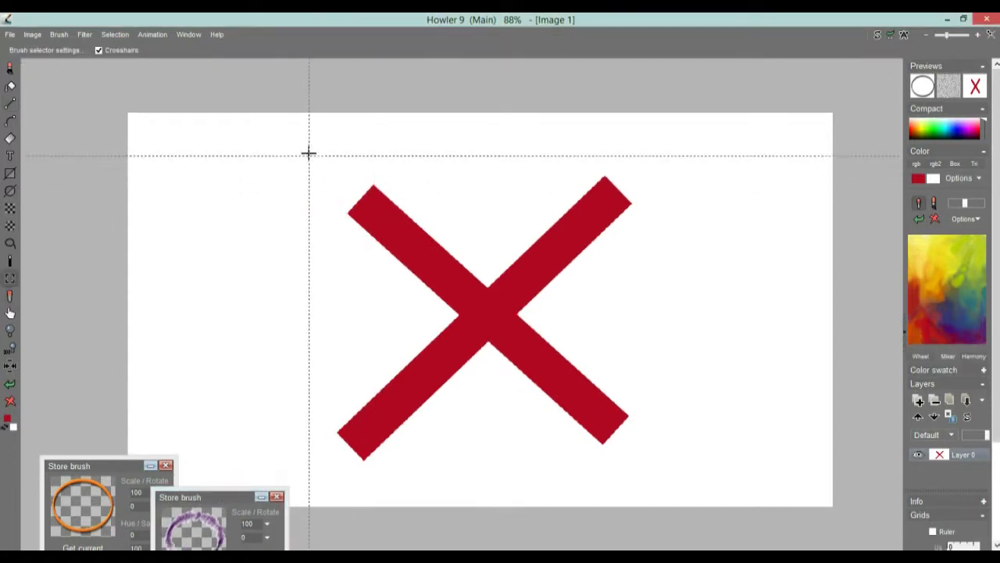
left_click_drag(310, 152, 683, 486)
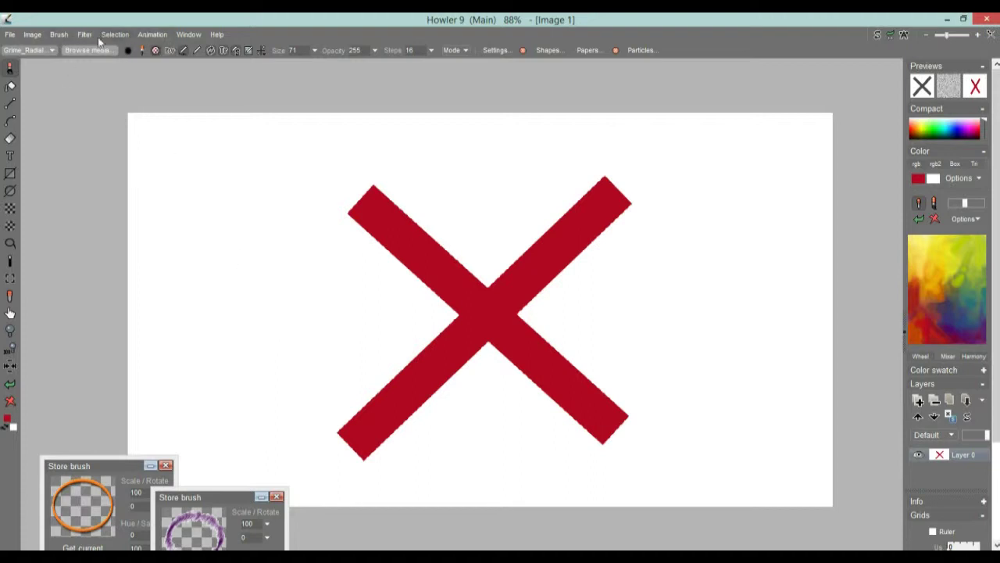
left_click(170, 54)
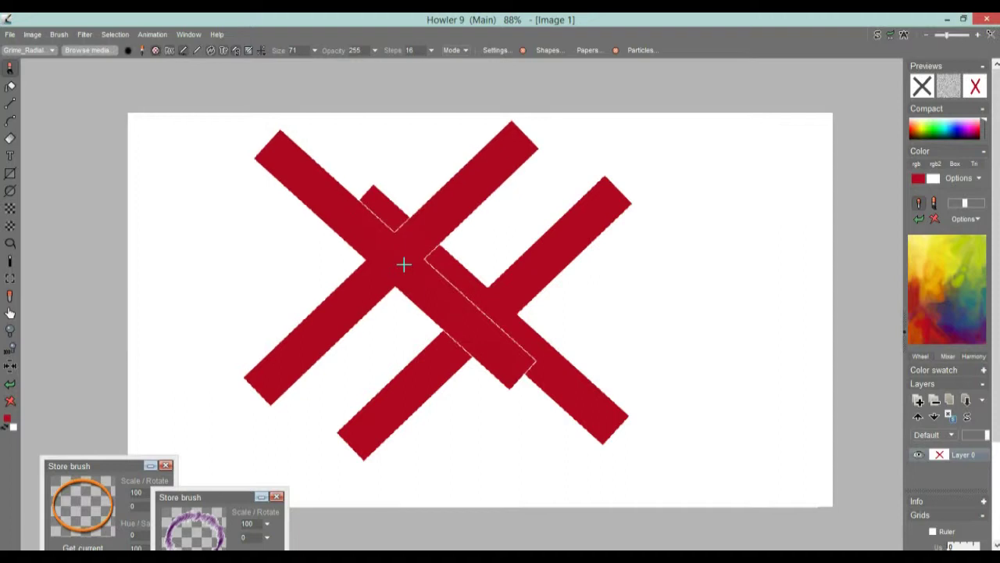
Compare the captured X brush with the drawn X on the canvas and clear the canvas.
left_click_drag(483, 349, 483, 314)
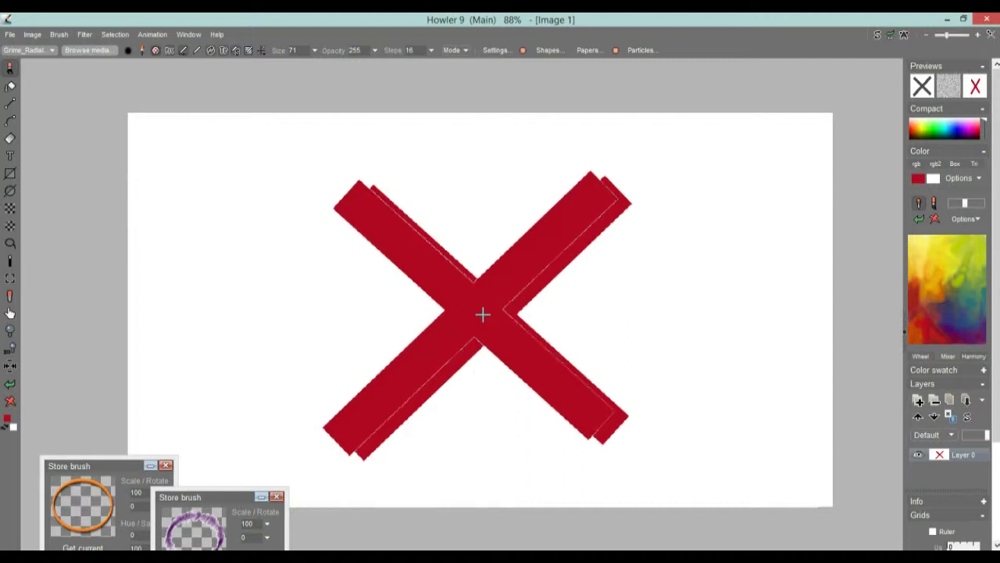
mouse_move(482, 314)
left_mouse_down()
mouse_move(573, 319)
mouse_move(487, 289)
mouse_move(429, 355)
mouse_move(515, 344)
mouse_move(375, 304)
mouse_move(643, 215)
mouse_move(286, 158)
mouse_move(879, 360)
mouse_move(297, 297)
mouse_move(451, 425)
mouse_move(508, 281)
mouse_move(606, 269)
mouse_move(757, 190)
mouse_move(726, 279)
mouse_move(467, 297)
mouse_move(542, 327)
mouse_move(398, 297)
mouse_move(536, 328)
mouse_move(570, 276)
mouse_move(374, 335)
mouse_move(395, 319)
mouse_move(339, 335)
mouse_move(151, 252)
mouse_move(134, 117)
left_mouse_up()
mouse_move(78, 41)
left_mouse_down()
mouse_move(32, 38)
mouse_move(86, 152)
mouse_move(199, 266)
mouse_move(37, 320)
mouse_move(11, 131)
mouse_move(8, 439)
left_mouse_up()
left_click(11, 401)
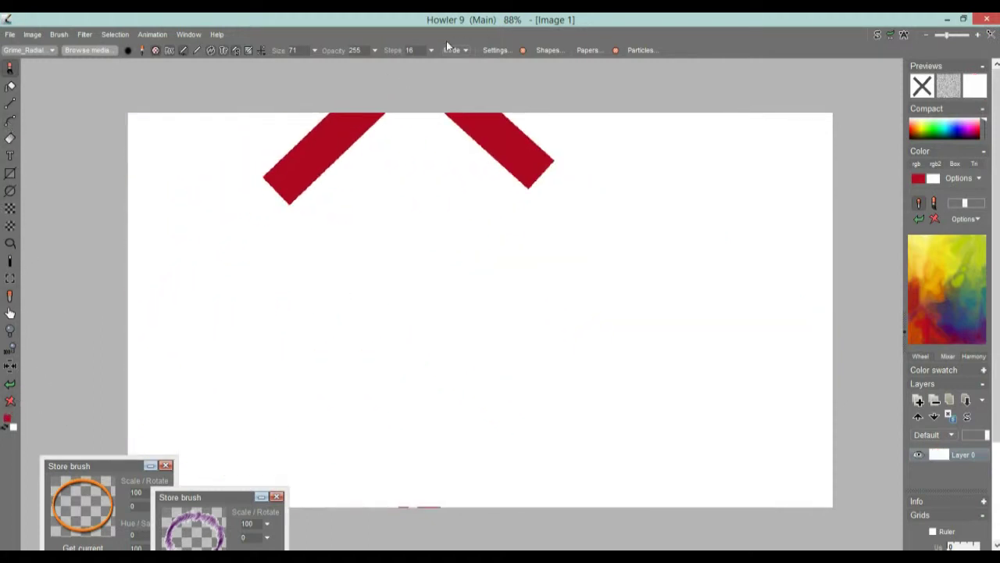
Turn on Line fill and draw a thick diagonal line with crimson edges and a blue fill.
left_click(196, 51)
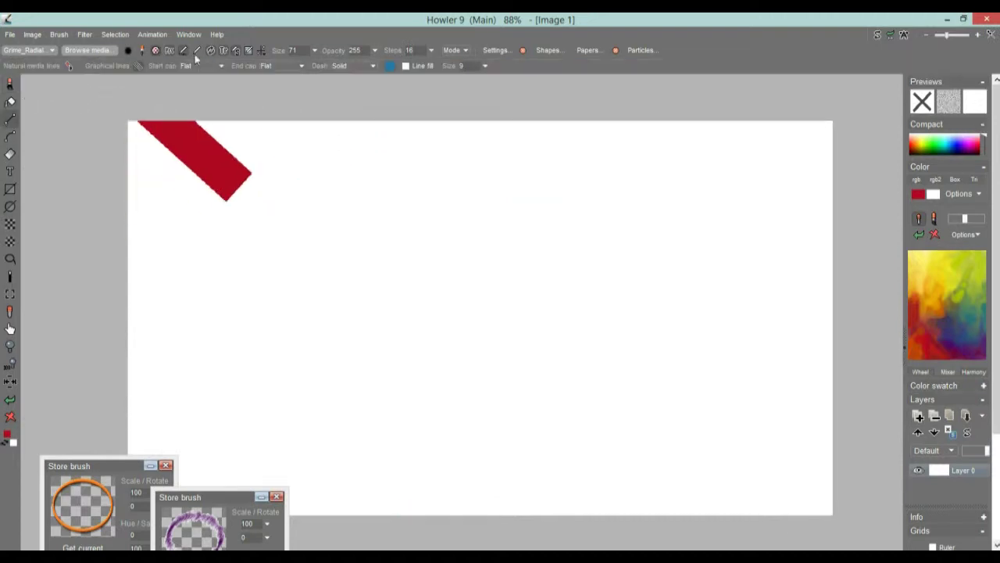
left_click(406, 65)
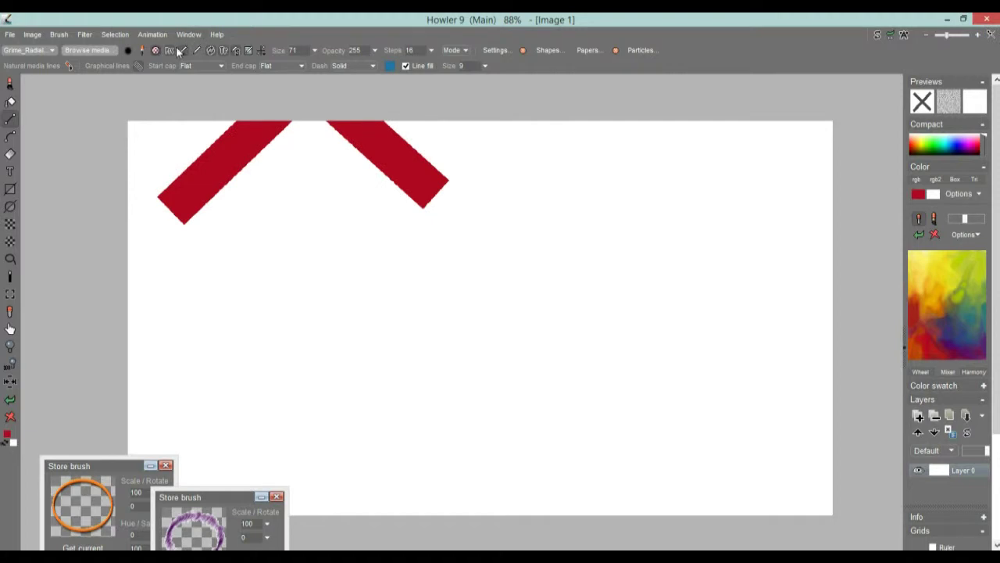
mouse_move(270, 348)
left_mouse_down()
mouse_move(487, 228)
mouse_move(671, 215)
mouse_move(659, 205)
left_mouse_up()
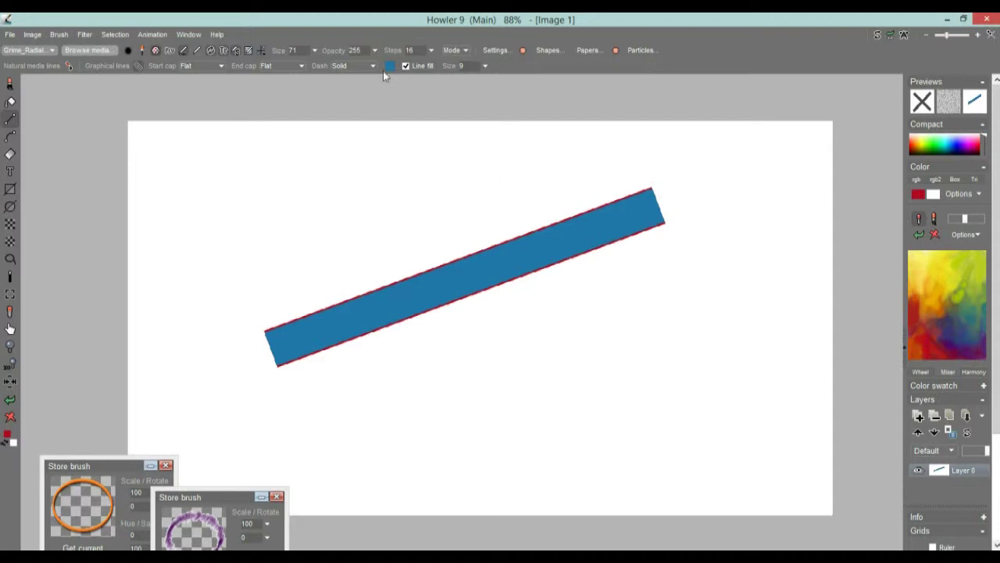
Set the line fill size to 50 and draw two more diagonal lines with thick crimson edges, crossing each other.
left_click(485, 67)
left_click_drag(428, 85, 448, 97)
left_click_drag(414, 383, 719, 251)
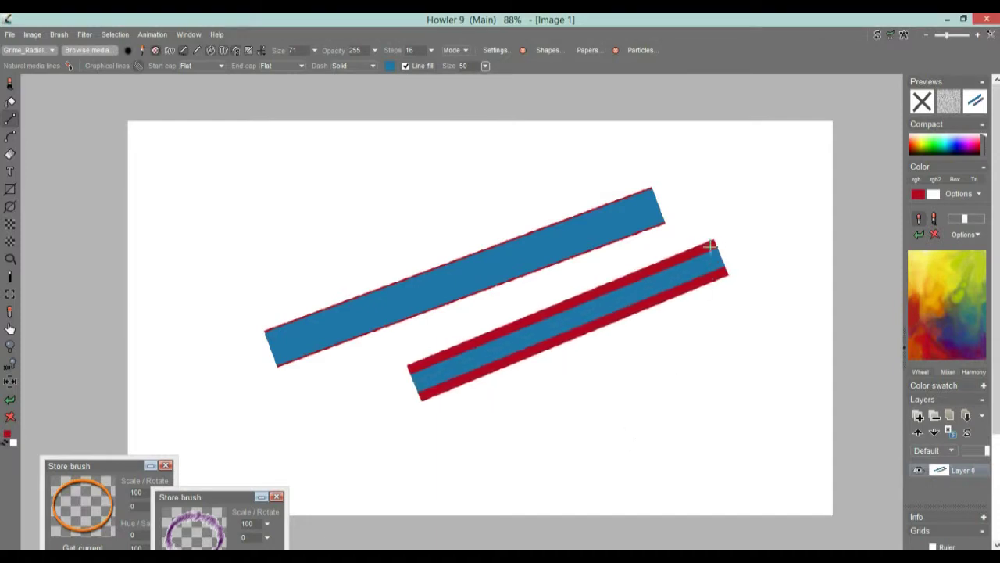
left_click_drag(238, 192, 642, 386)
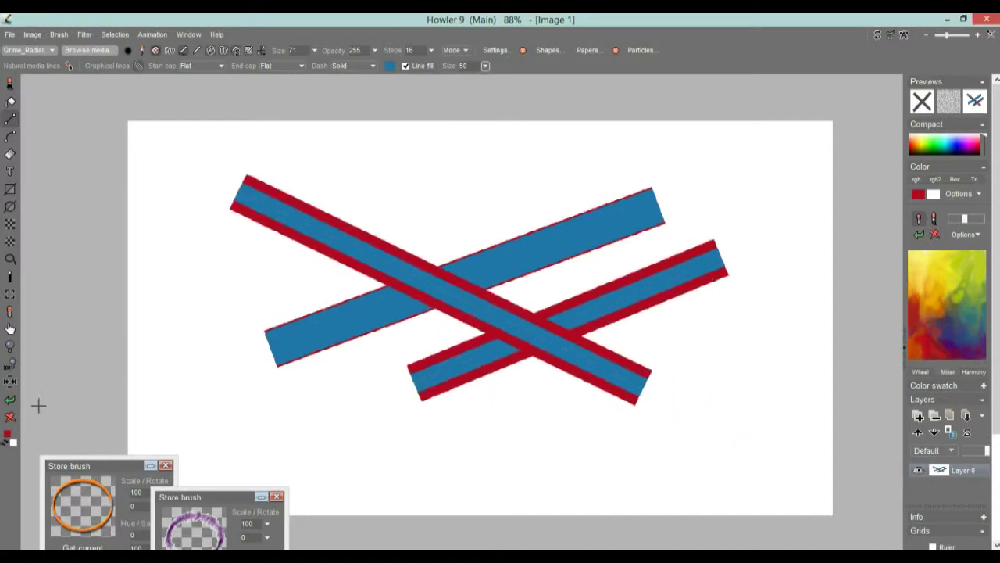
Clear the canvas, set the line's end cap to Round and draw a diagonal line sloping down across the canvas.
left_click(10, 416)
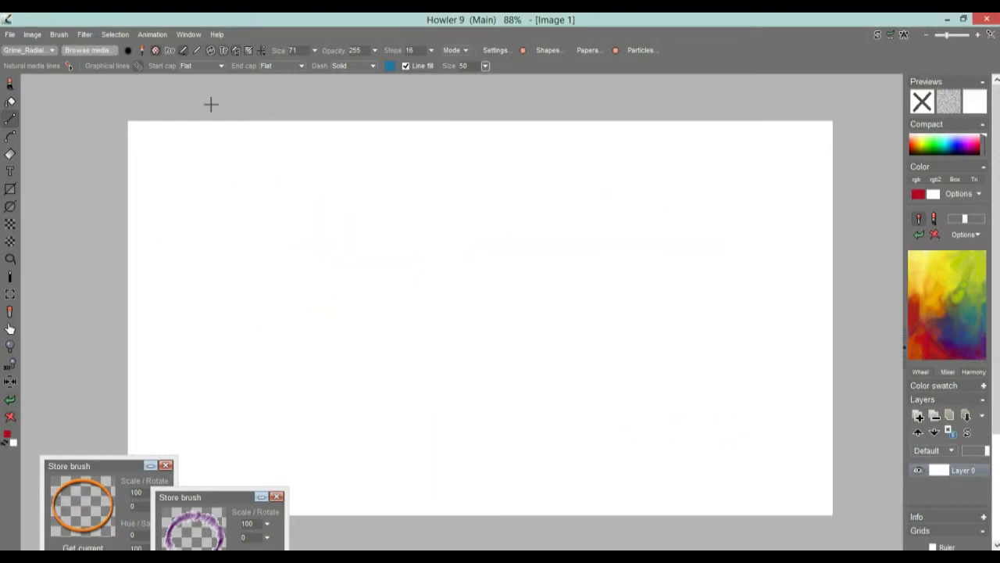
left_click(301, 68)
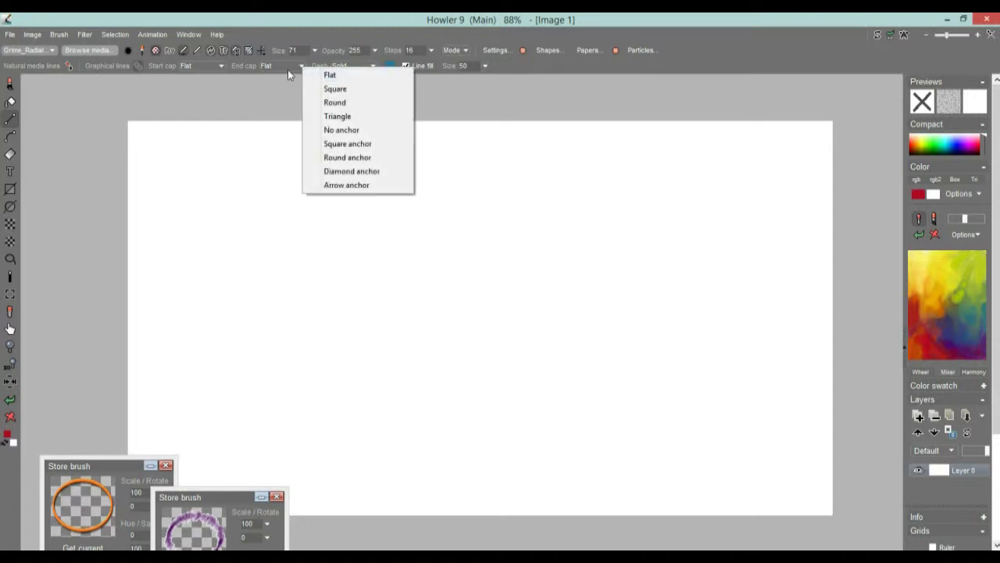
left_click(340, 104)
mouse_move(317, 218)
left_mouse_down()
mouse_move(608, 382)
mouse_move(623, 329)
left_mouse_up()
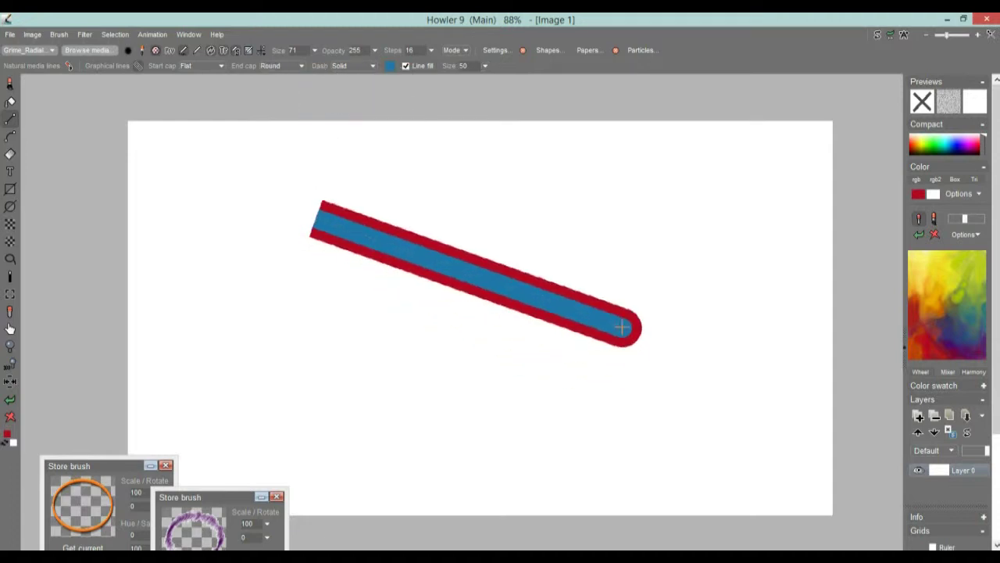
Set the start cap to Round and the end cap to Arrow anchor, and draw a nearly horizontal arrow beneath the diagonal line.
left_click(222, 66)
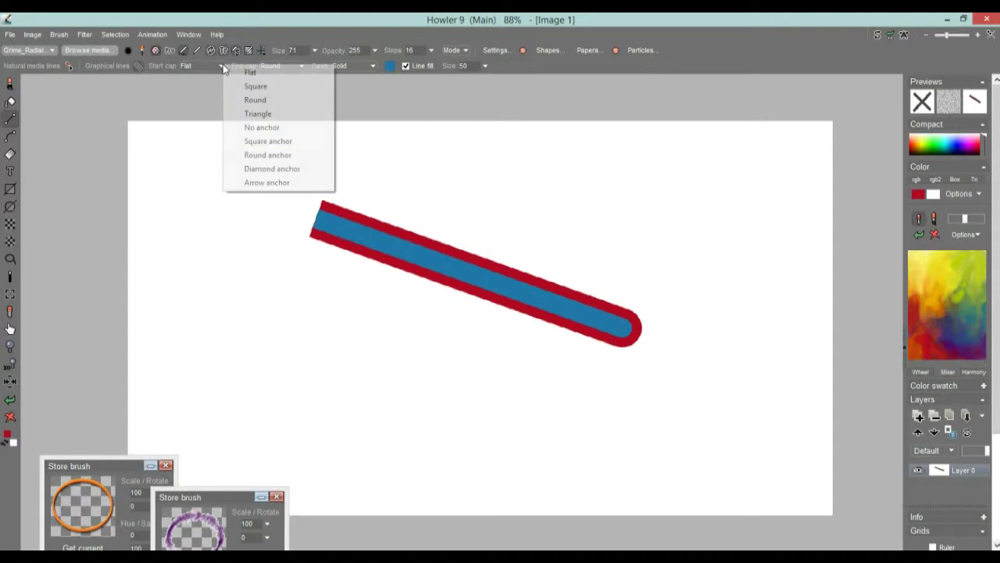
left_click(268, 99)
left_click(301, 67)
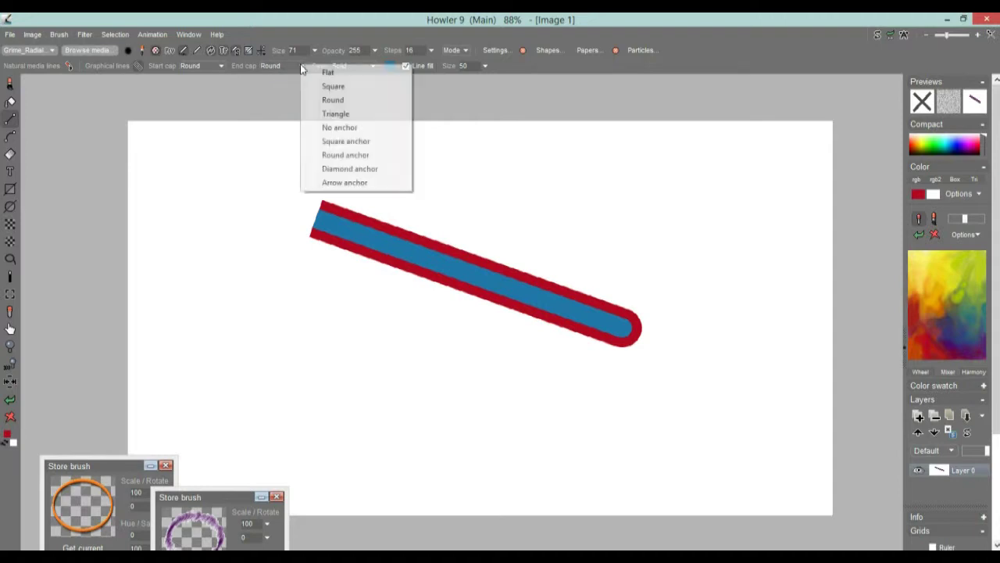
left_click(345, 182)
left_click_drag(308, 404, 614, 416)
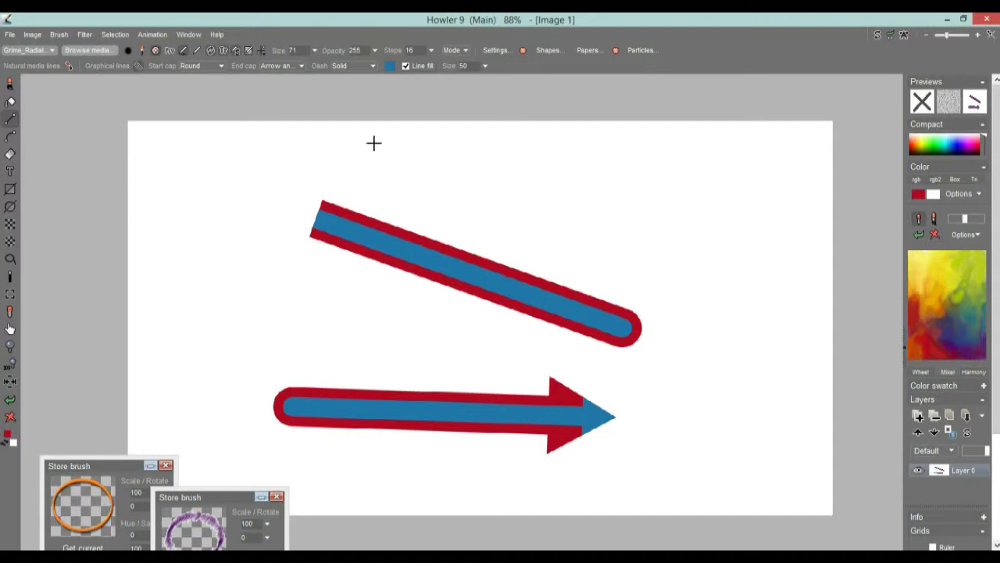
Clear the canvas and draw a long and a short right-pointing arrow plus one vertical arrow pointing down.
left_click(9, 402)
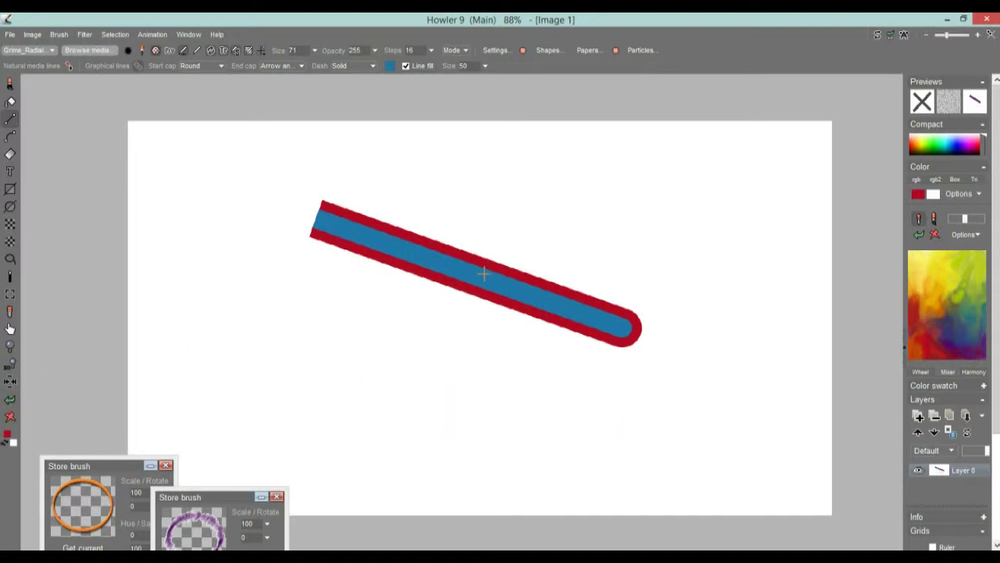
left_click(10, 415)
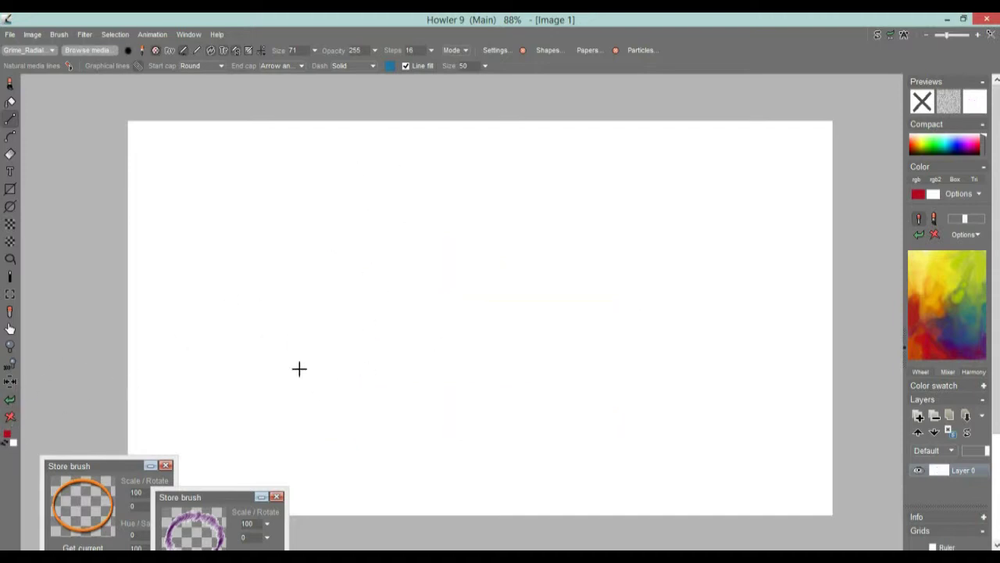
mouse_move(271, 323)
left_mouse_down()
mouse_move(659, 188)
mouse_move(642, 197)
mouse_move(692, 302)
mouse_move(683, 323)
mouse_move(550, 328)
mouse_move(587, 325)
left_mouse_up()
mouse_move(281, 212)
left_mouse_down()
mouse_move(679, 223)
mouse_move(641, 212)
mouse_move(502, 211)
left_mouse_up()
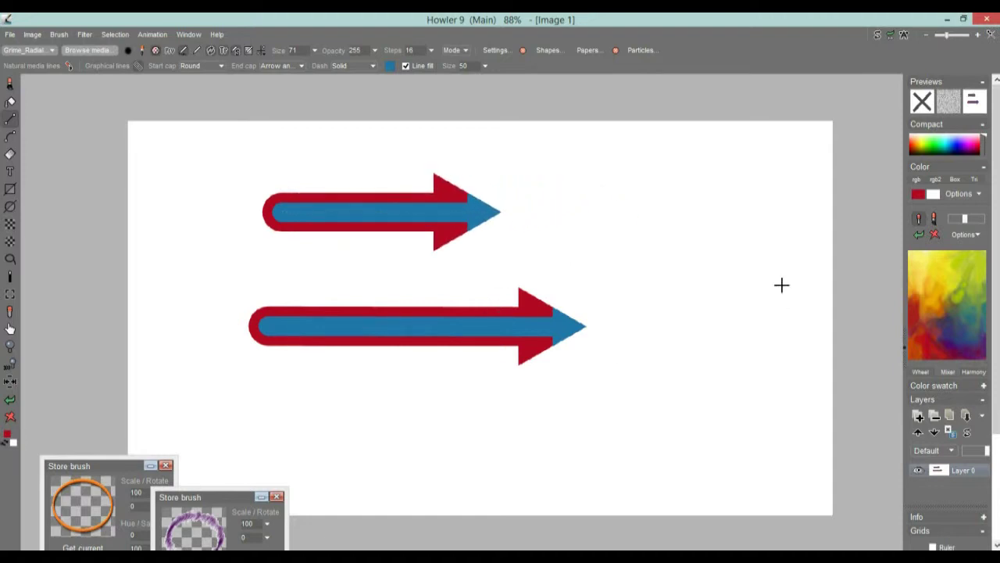
mouse_move(708, 173)
left_mouse_down()
mouse_move(723, 431)
mouse_move(712, 379)
left_mouse_up()
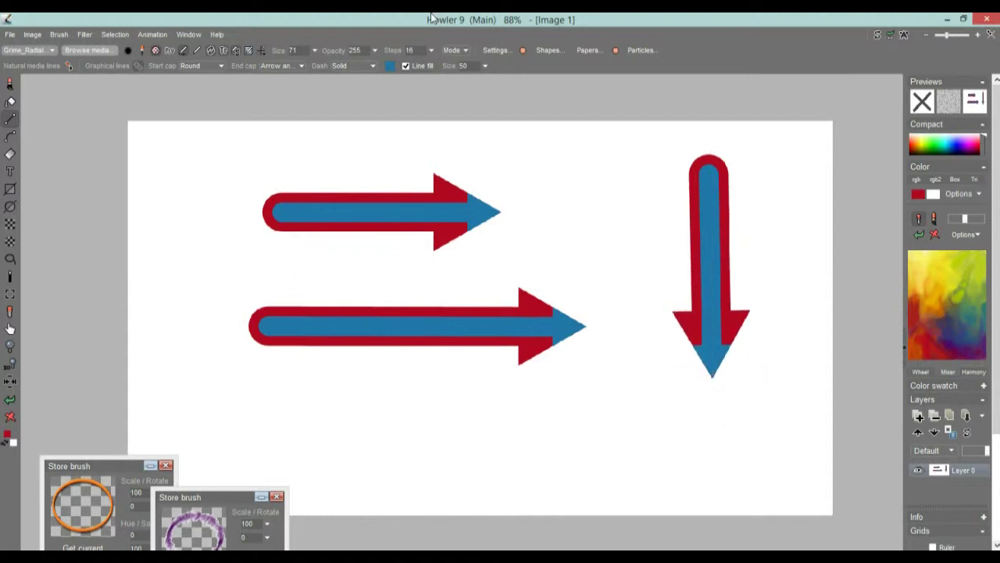
Set the dash style to Dash dot and draw a long horizontal arrow below the other arrows.
left_click(371, 67)
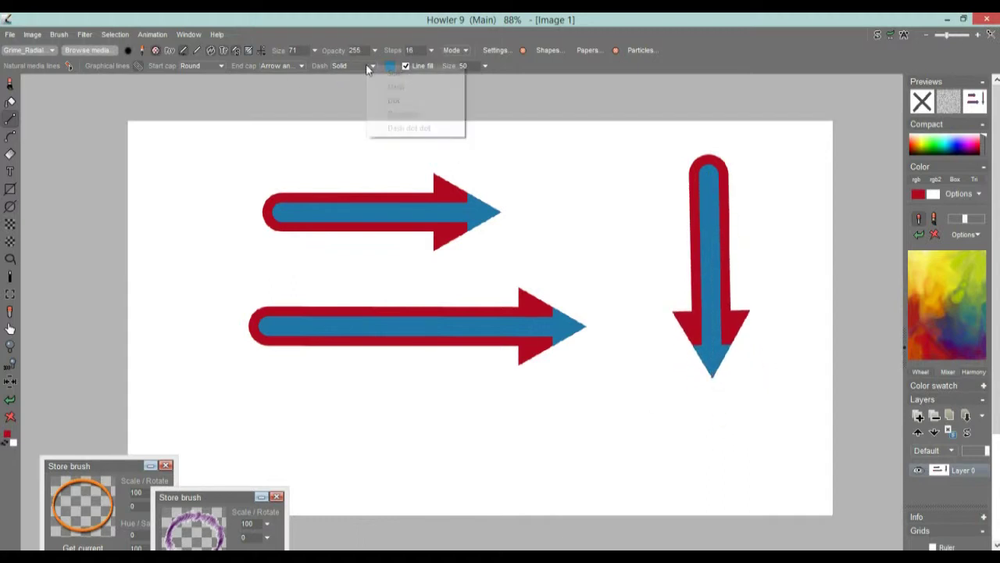
left_click(403, 114)
mouse_move(234, 438)
left_mouse_down()
mouse_move(810, 420)
mouse_move(787, 434)
left_mouse_up()
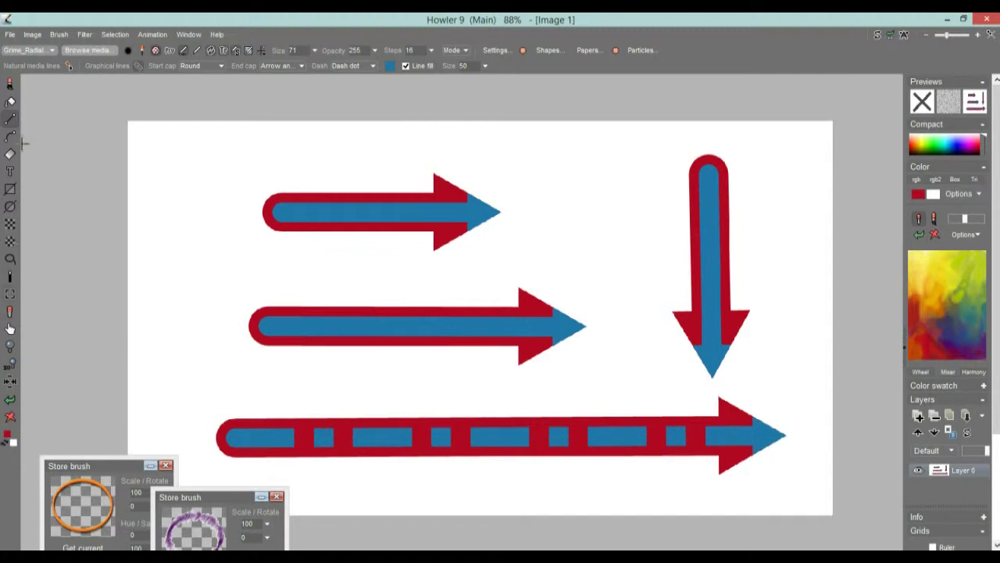
Select the white background around the arrows by colour and invert the alpha selection.
left_click(11, 276)
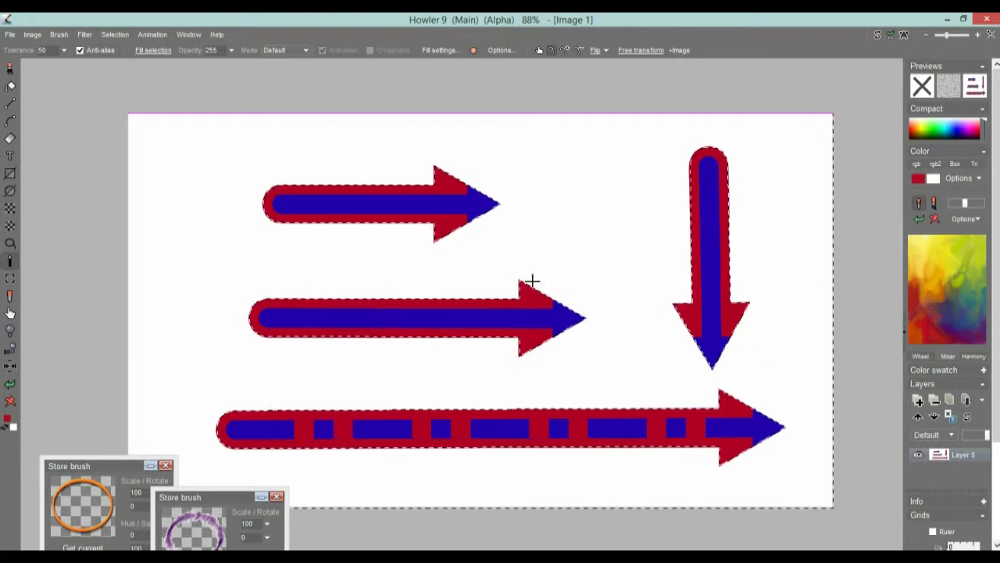
left_click(114, 34)
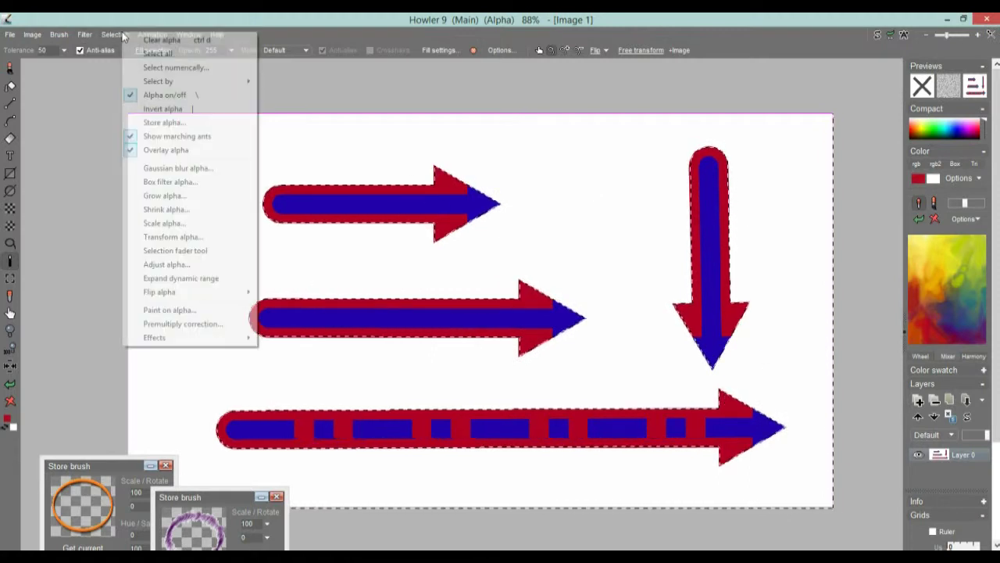
left_click(165, 109)
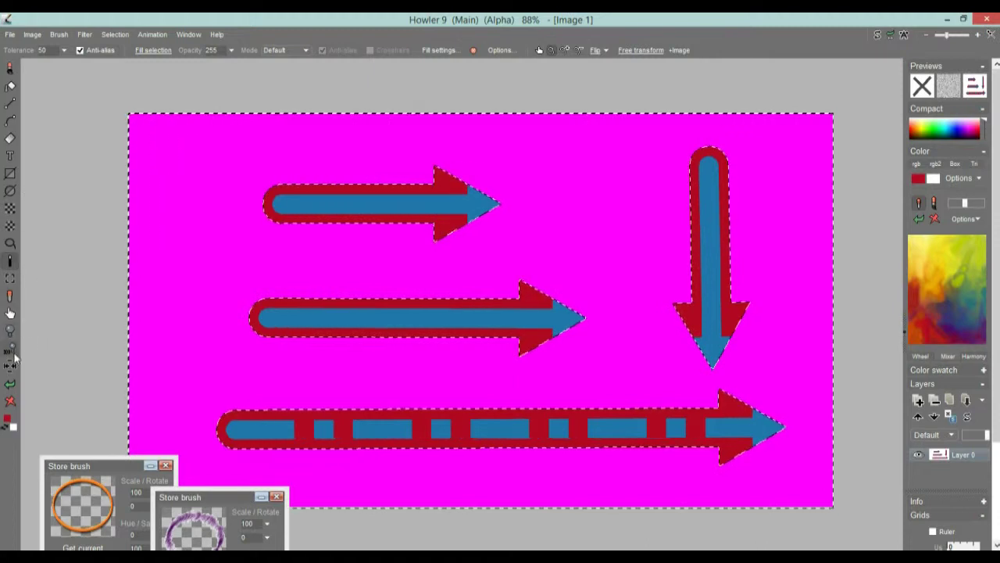
Capture the short right-pointing arrow as a brush and store a managed copy, placing its Store brush window aside.
left_click(9, 278)
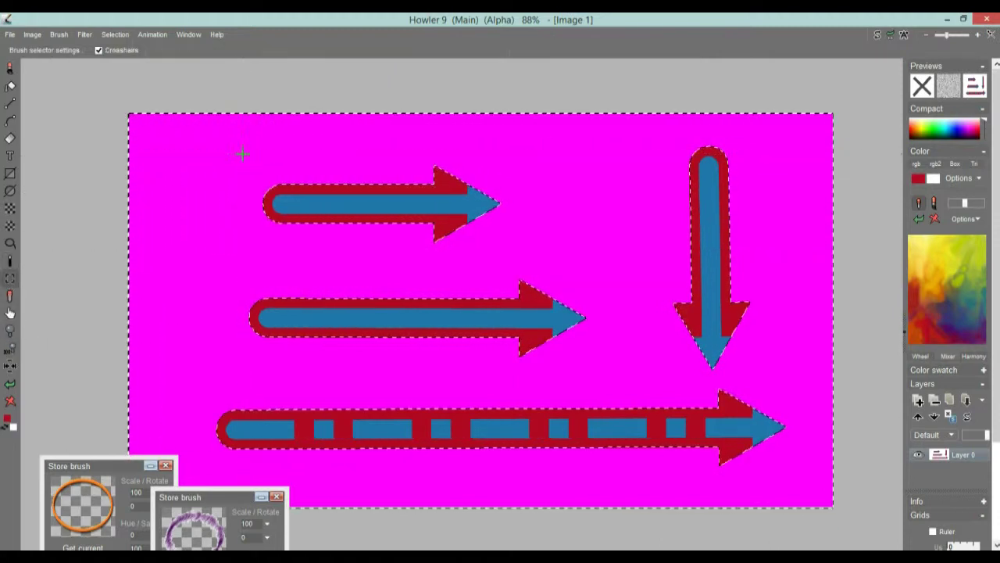
left_click_drag(522, 255, 522, 257)
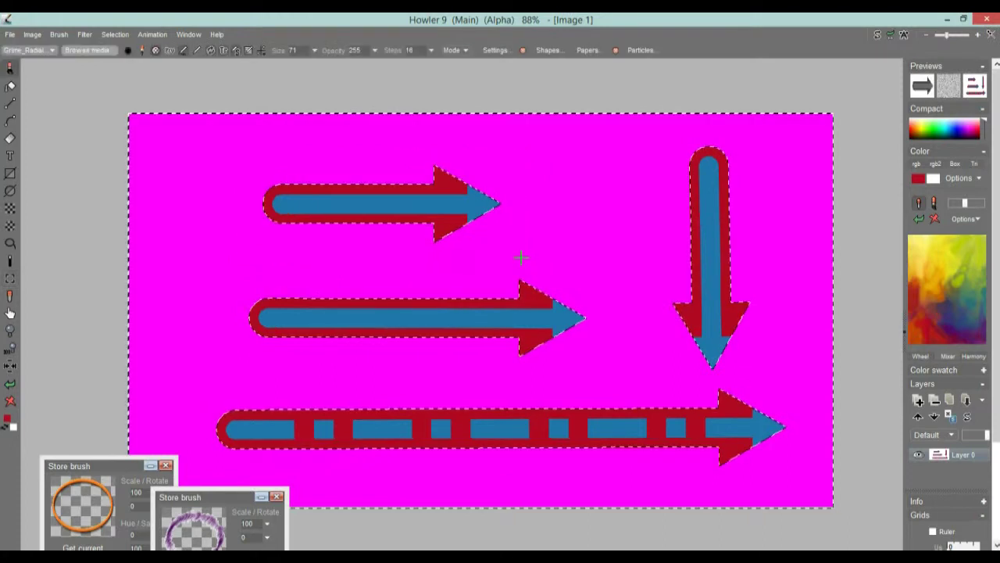
left_click(59, 34)
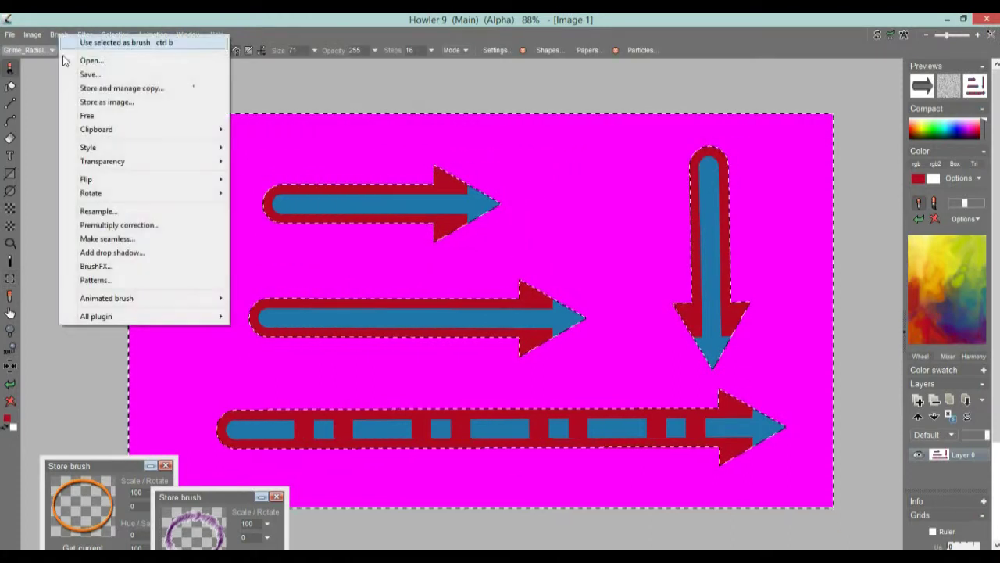
left_click(137, 87)
mouse_move(307, 460)
left_mouse_down()
mouse_move(151, 217)
mouse_move(114, 93)
mouse_move(107, 101)
left_mouse_up()
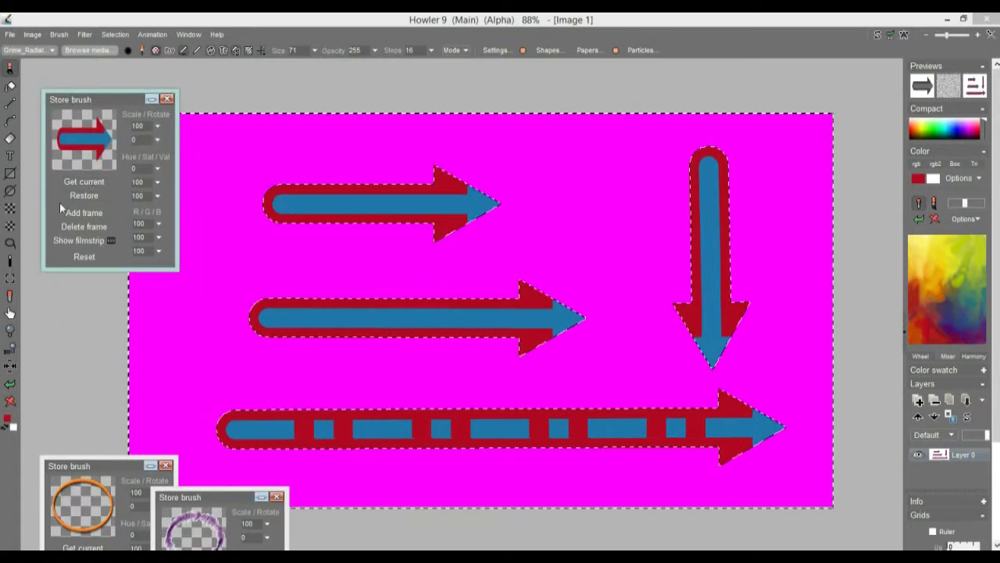
Capture the long dash-dot arrow as a brush and store a managed copy, placing its window below the first arrow's.
left_click(10, 278)
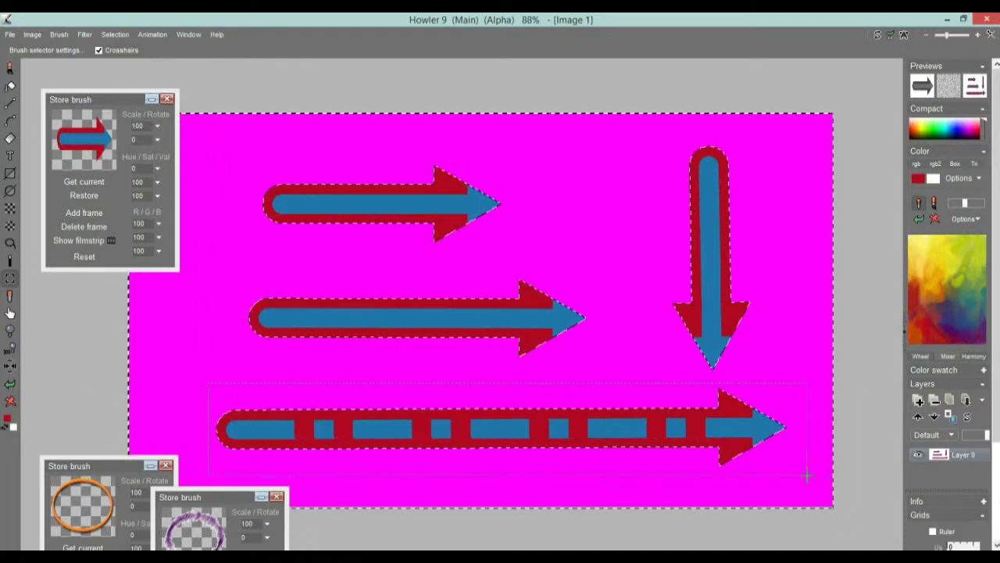
left_click_drag(797, 473, 797, 473)
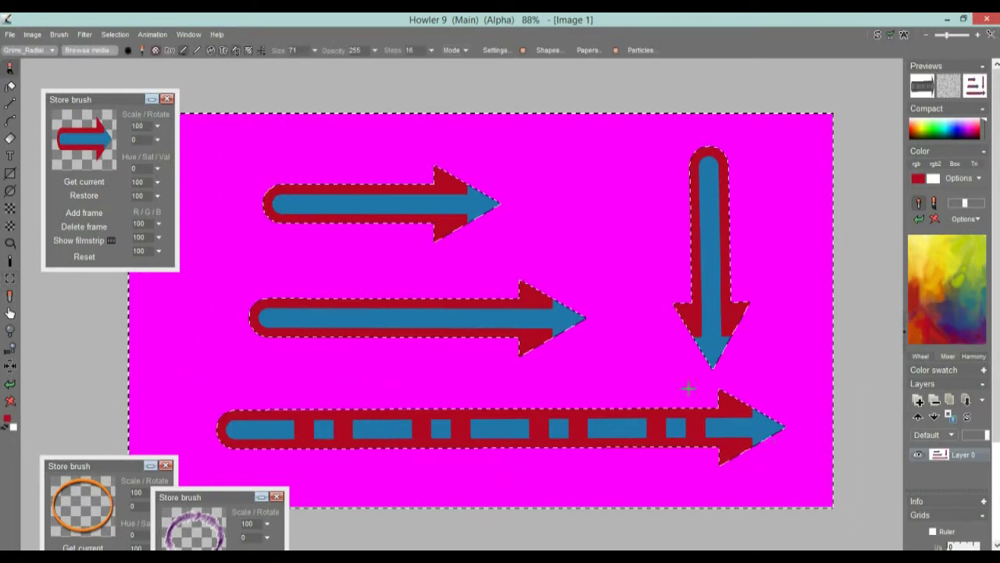
left_click(59, 35)
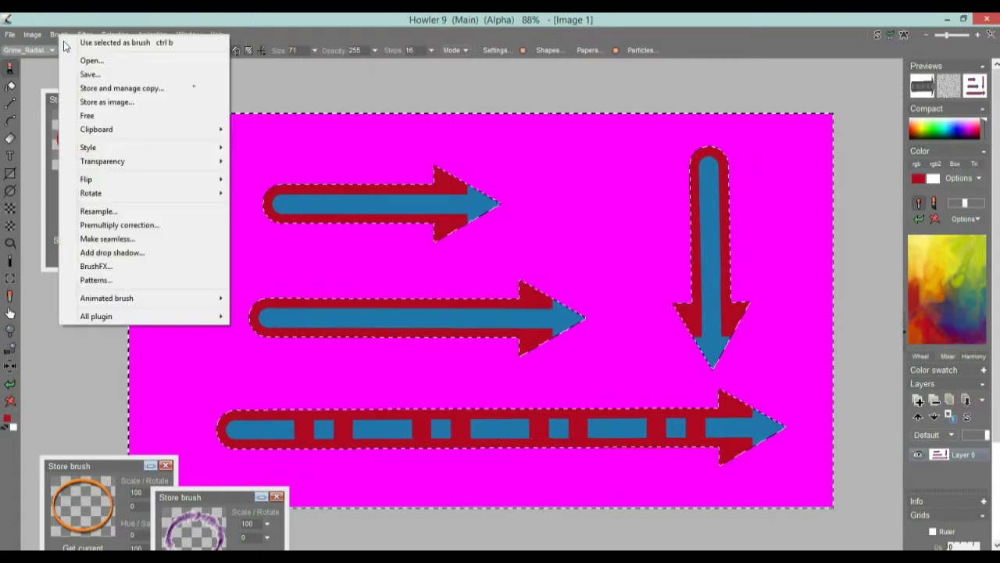
left_click(133, 86)
mouse_move(307, 455)
left_mouse_down()
mouse_move(161, 107)
mouse_move(117, 194)
left_mouse_up()
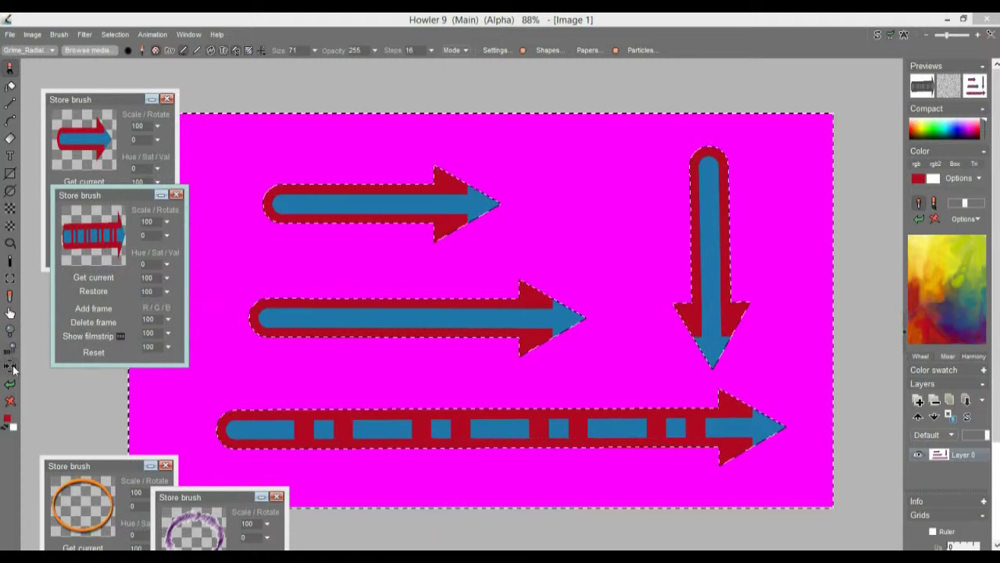
Capture the downward-pointing arrow as a brush and store a managed copy, placing its window beside the other stored arrows.
left_click(11, 278)
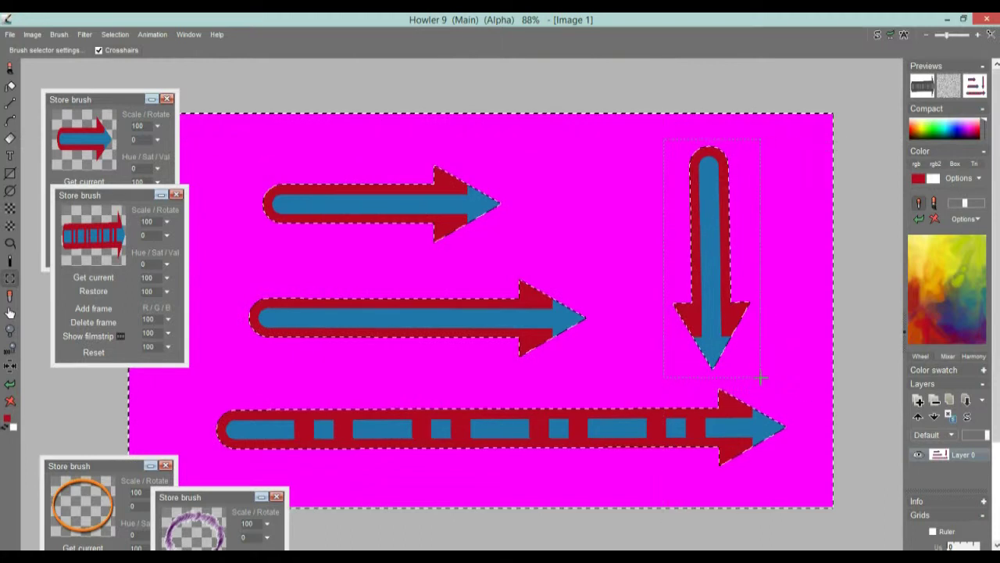
left_click_drag(762, 378, 761, 378)
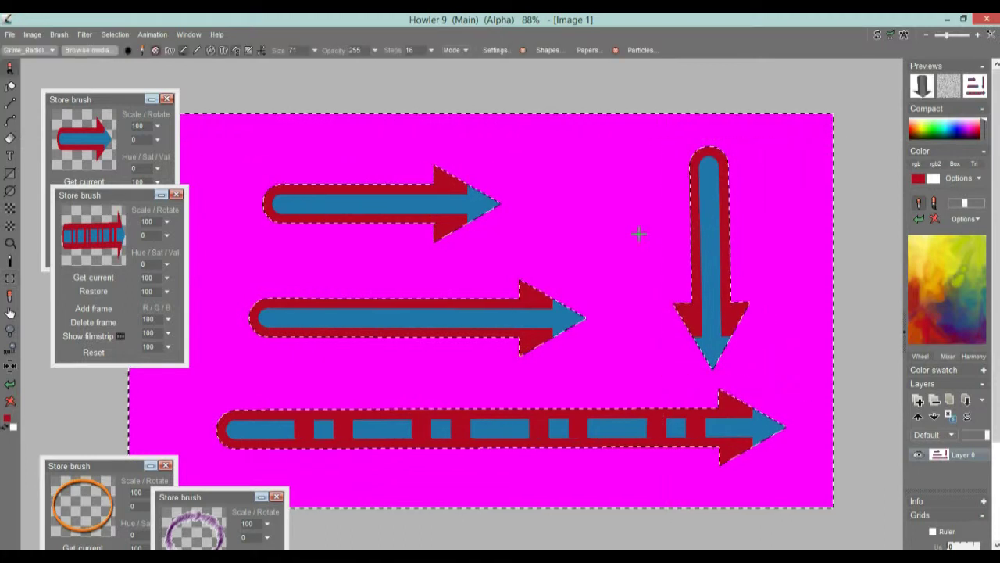
left_click(60, 34)
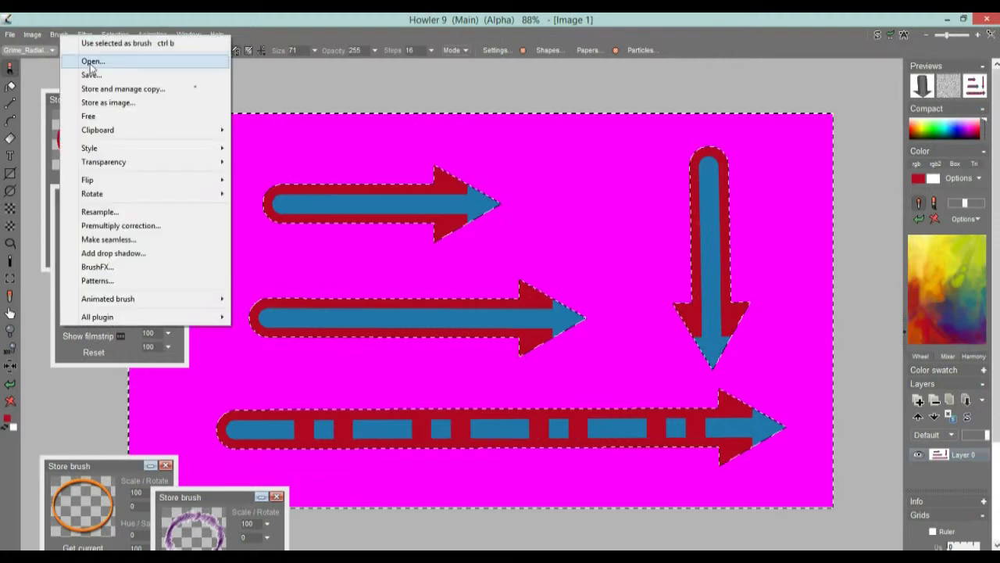
left_click(127, 87)
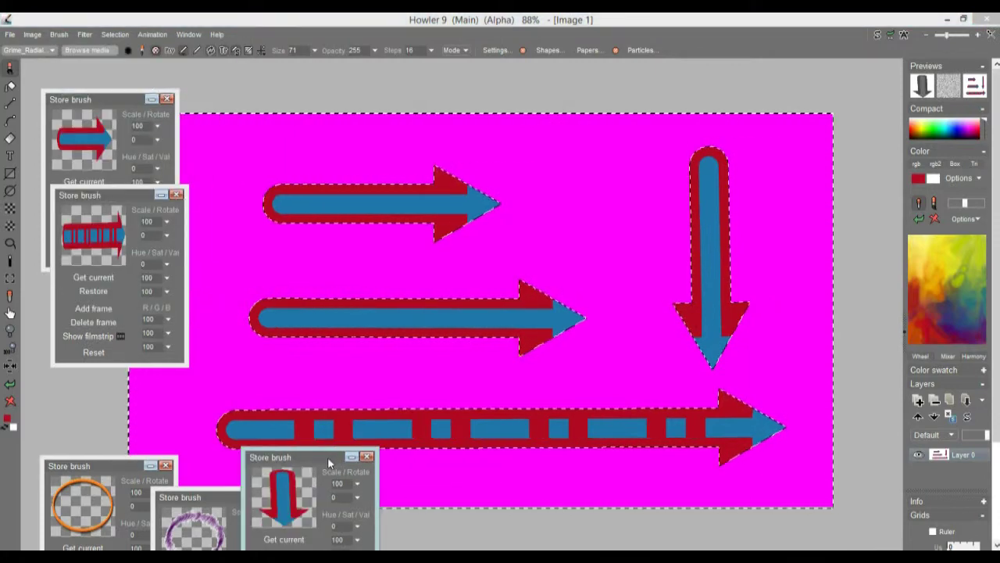
mouse_move(328, 457)
left_mouse_down()
mouse_move(309, 108)
mouse_move(286, 81)
left_mouse_up()
Make the stored short arrow the current brush and clear both the alpha selection and the canvas, moving its Store brush window aside.
left_click(102, 119)
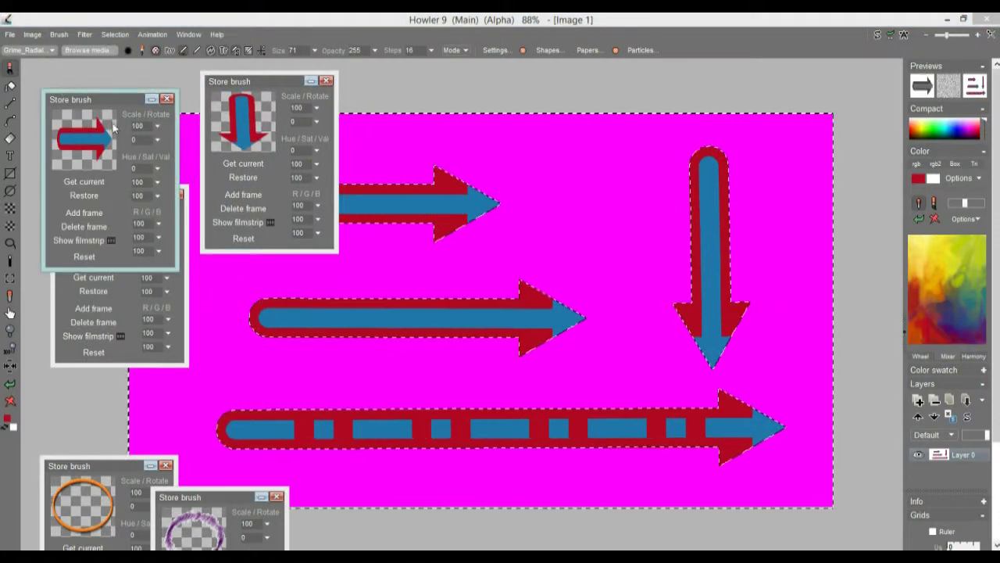
left_click(115, 35)
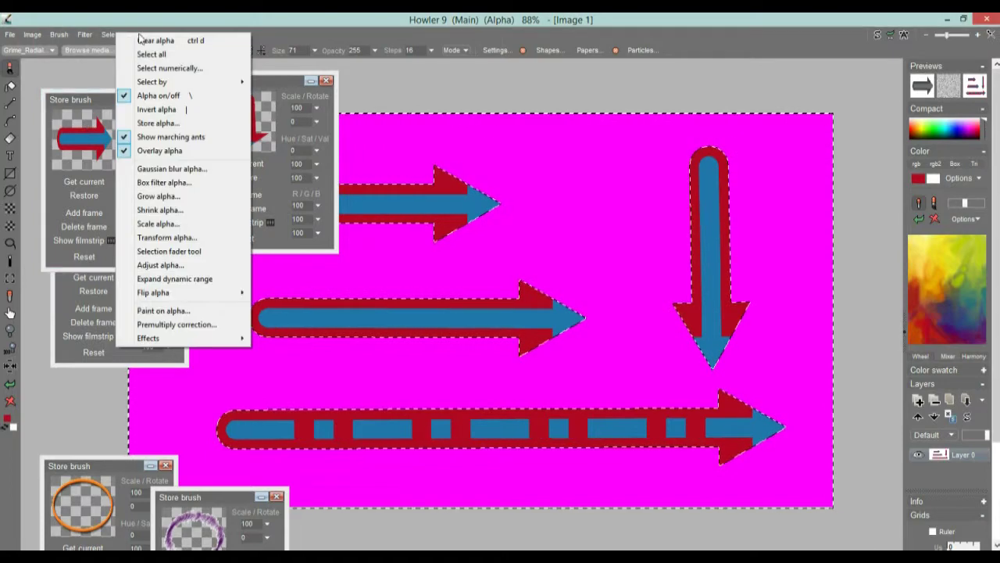
left_click(142, 39)
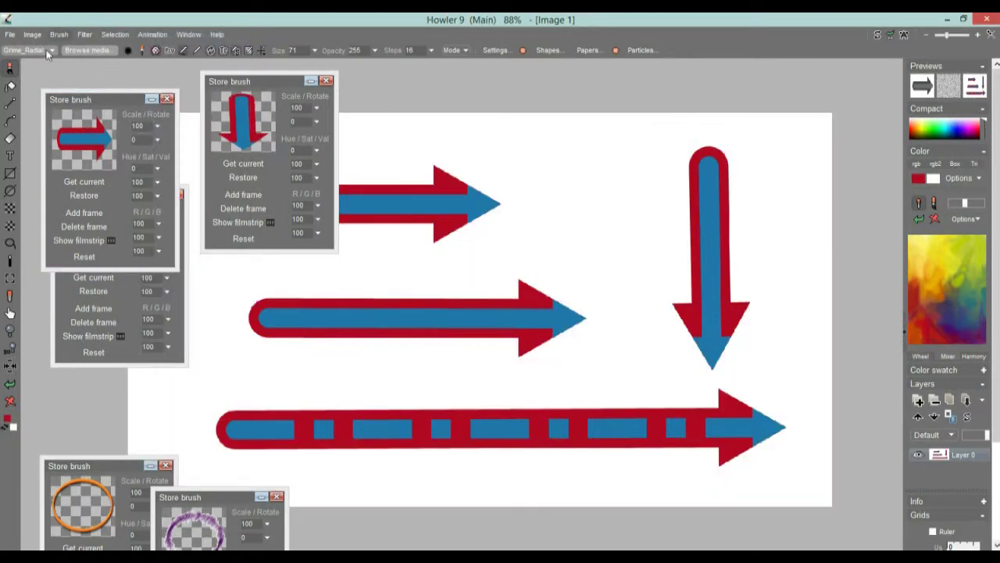
left_click(10, 400)
mouse_move(86, 101)
left_mouse_down()
mouse_move(555, 98)
mouse_move(798, 77)
mouse_move(787, 82)
left_mouse_up()
Stamp the arrow brush at scattered spots on the canvas and paint a sweeping stroke of overlapping arrows across the middle.
left_click(536, 189)
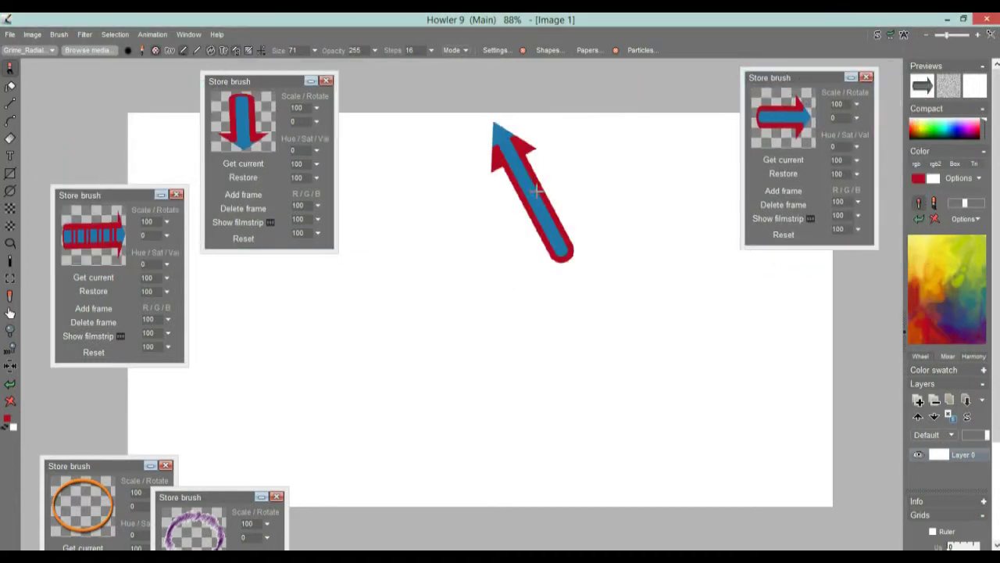
left_click(450, 332)
left_click(603, 356)
left_click(509, 414)
left_click(498, 422)
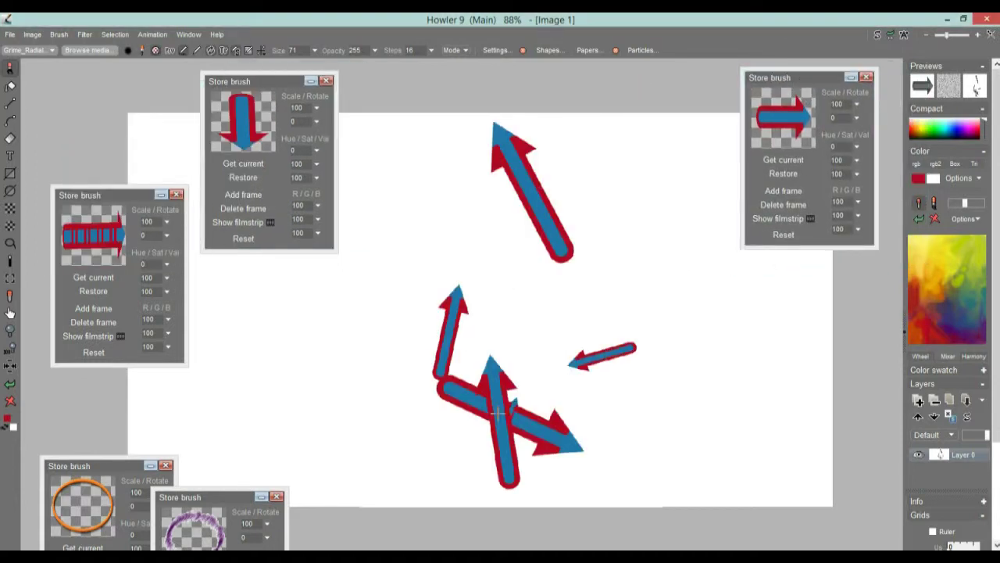
mouse_move(340, 364)
left_mouse_down()
mouse_move(630, 320)
mouse_move(485, 313)
left_mouse_up()
left_click(419, 204)
left_click(301, 430)
left_click(547, 336)
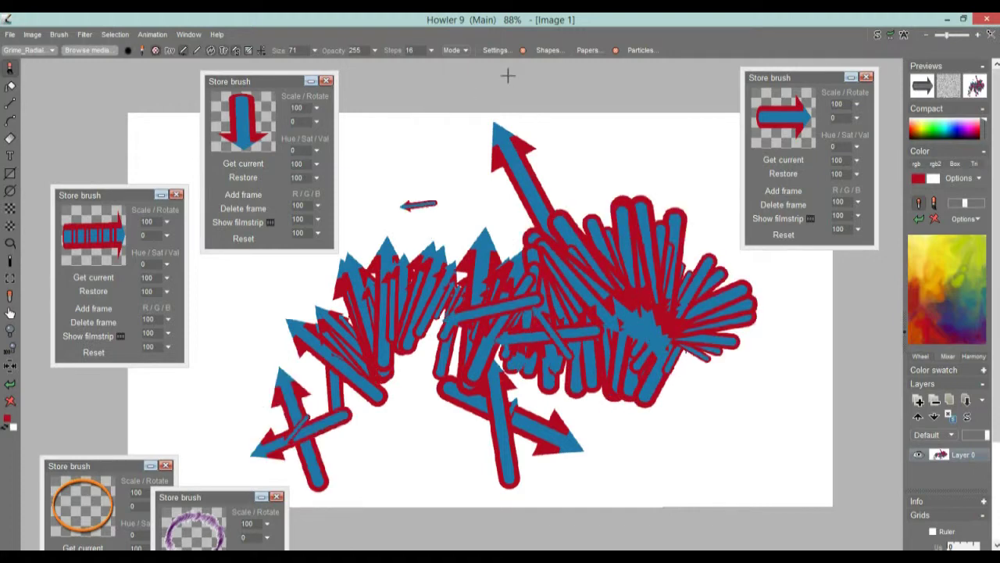
Turn off tablet control of size and angle in the brush settings and paint overlapping arrows across the canvas.
left_click(498, 51)
left_click_drag(509, 63, 596, 79)
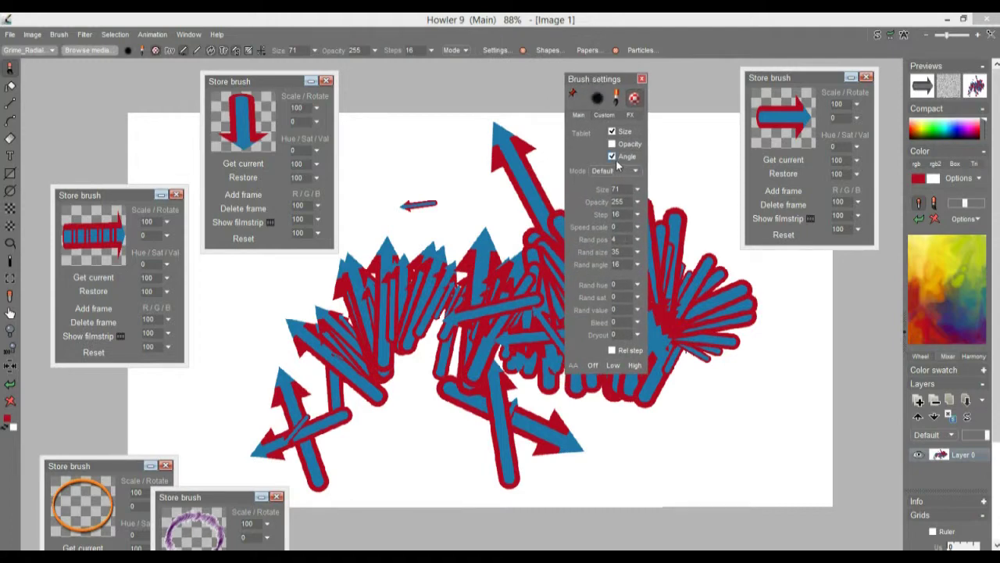
left_click(612, 157)
left_click(613, 132)
mouse_move(539, 172)
left_mouse_down()
mouse_move(375, 305)
mouse_move(328, 465)
mouse_move(659, 462)
mouse_move(742, 286)
mouse_move(468, 375)
mouse_move(264, 418)
mouse_move(323, 297)
mouse_move(368, 283)
left_mouse_up()
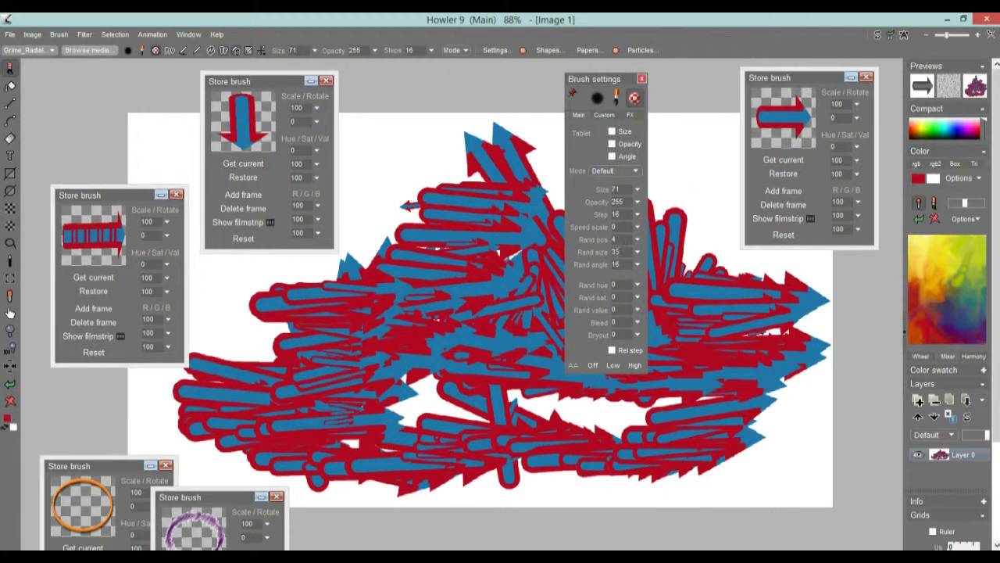
Set the arrow brush's Rand size, Rand pos and Step values to 0.
left_click(637, 253)
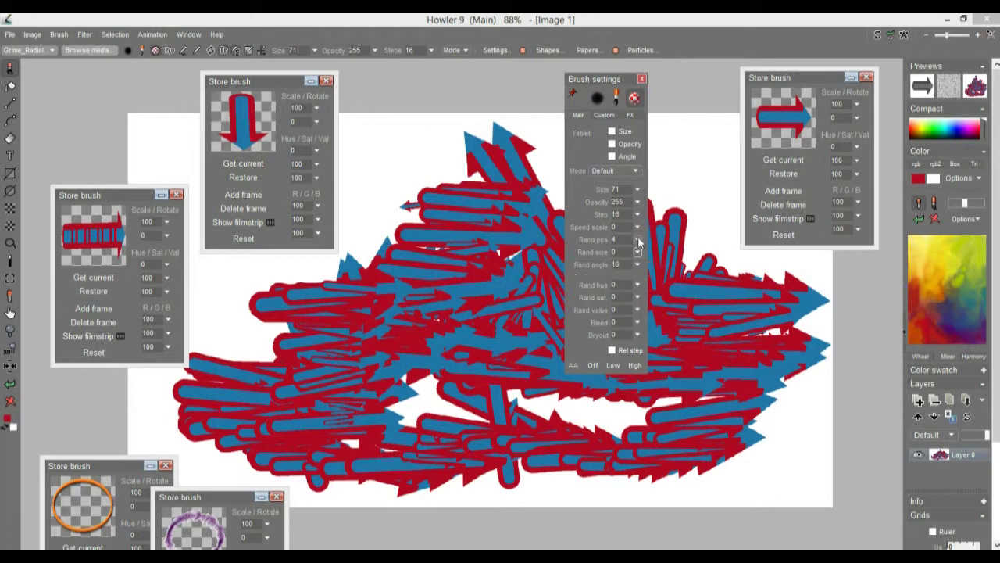
left_click(638, 241)
left_click_drag(610, 263, 542, 254)
mouse_move(640, 217)
left_mouse_down()
mouse_move(625, 232)
mouse_move(512, 234)
left_mouse_up()
Paint a test stroke, clear the canvas and stamp arrows at three separate spots.
mouse_move(400, 336)
left_mouse_down()
mouse_move(469, 262)
mouse_move(481, 293)
left_mouse_up()
left_click(10, 401)
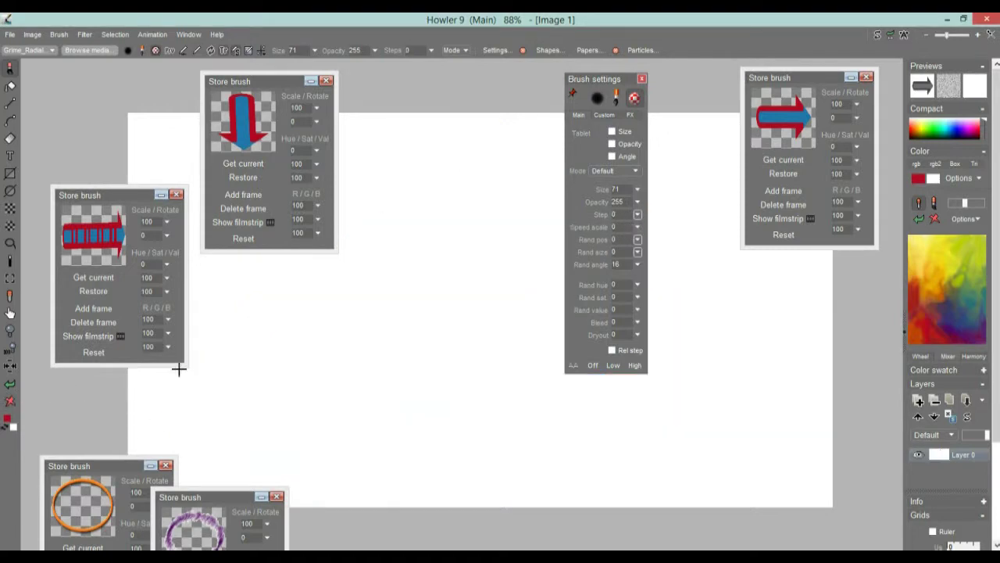
left_click(295, 351)
left_click(399, 287)
left_click(432, 405)
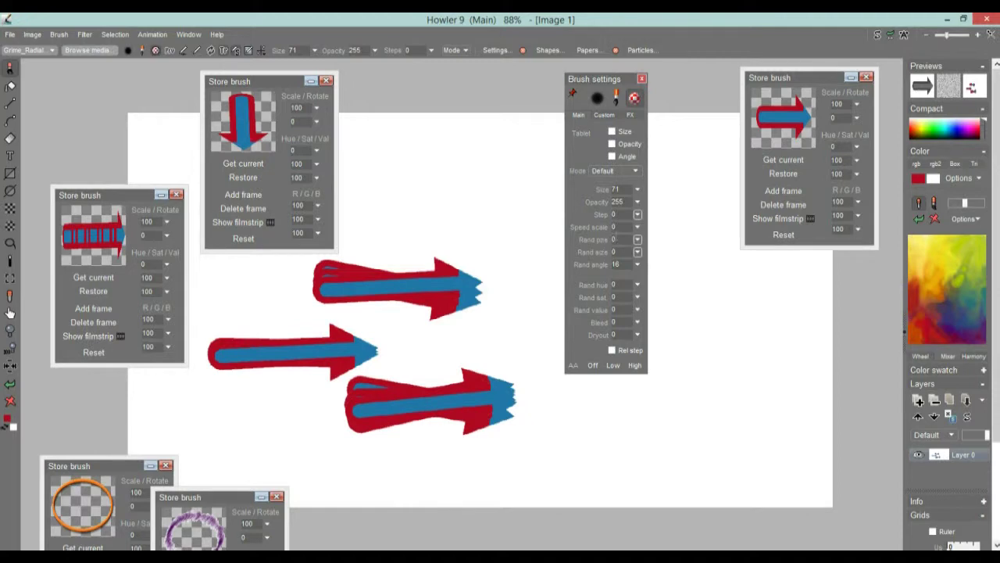
Set the brush's Rand angle to 0, paint a broad stroke and stamp straight arrows around it.
left_click(637, 265)
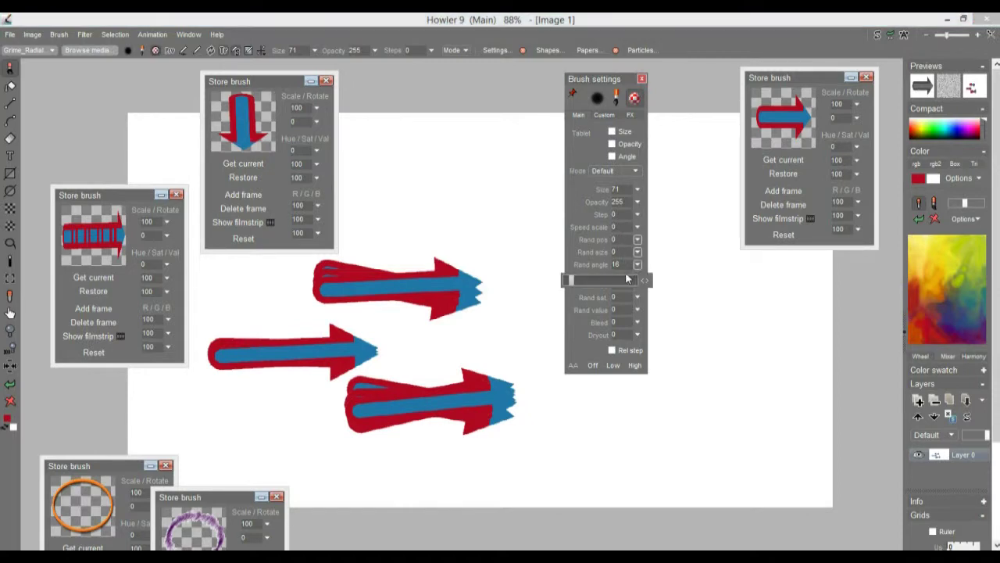
left_click_drag(569, 281, 564, 282)
mouse_move(437, 223)
left_mouse_down()
mouse_move(424, 390)
mouse_move(601, 406)
mouse_move(733, 371)
left_mouse_up()
left_click(734, 294)
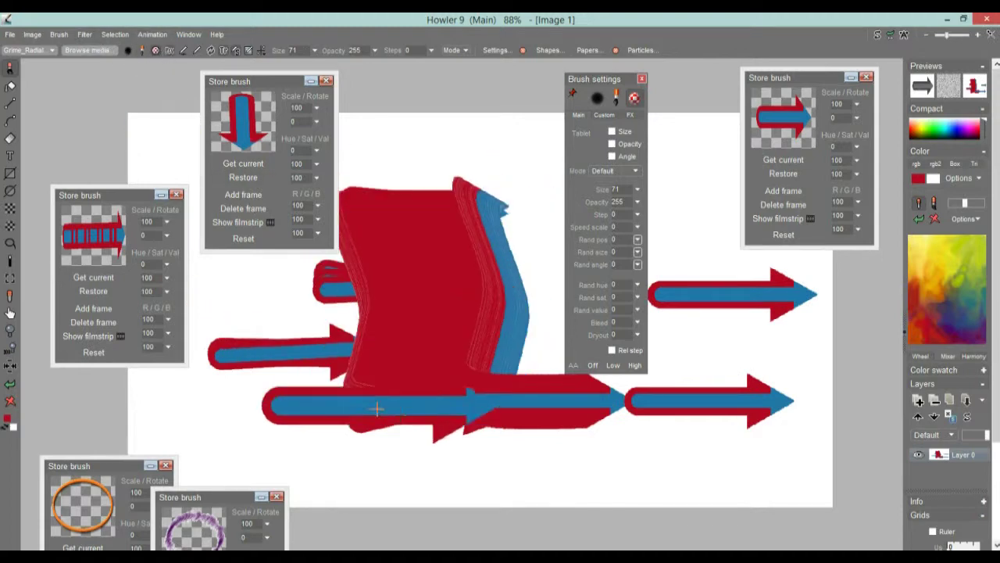
left_click(424, 441)
left_click(291, 410)
left_click(364, 308)
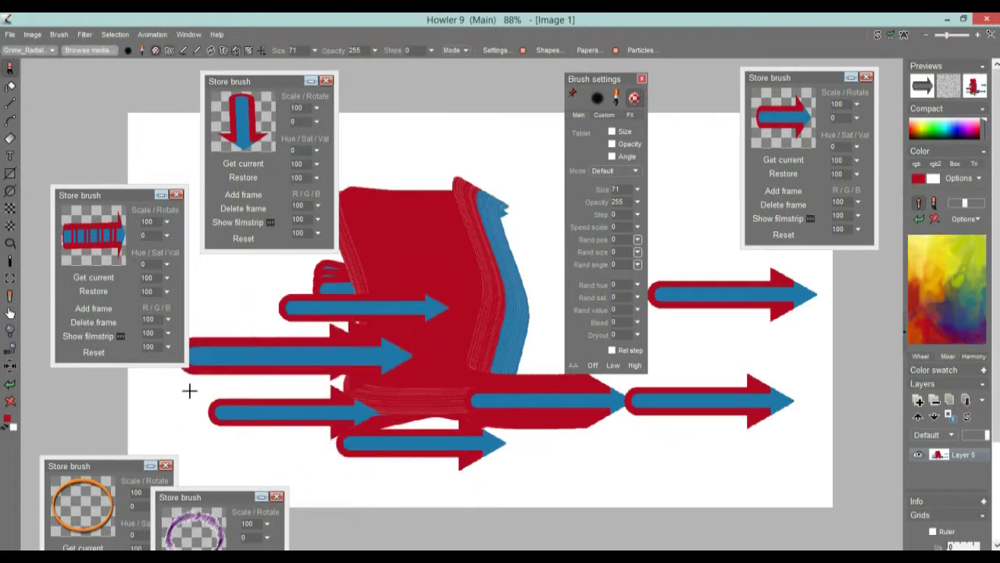
Clear the canvas, stamp a staggered series of right-pointing arrows and paint a sweeping stroke over them.
left_click(9, 402)
left_click(440, 282)
left_click(385, 329)
left_click(439, 368)
left_click(568, 411)
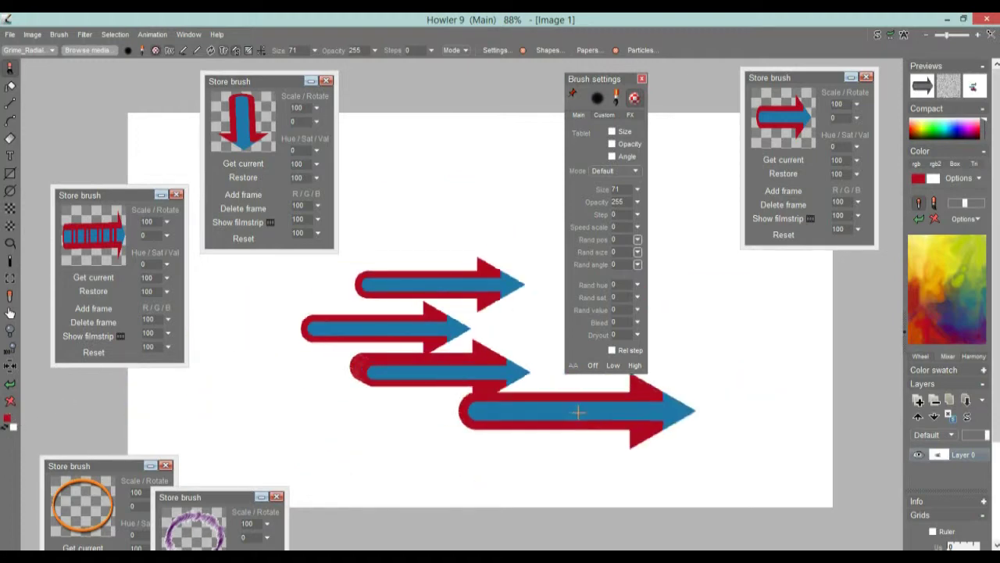
left_click(665, 431)
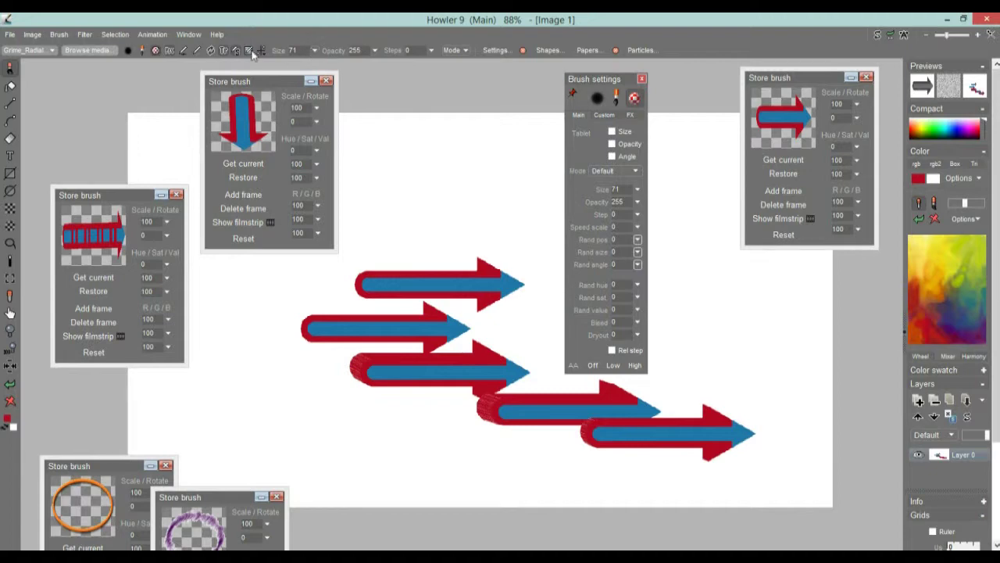
mouse_move(458, 236)
left_mouse_down()
mouse_move(458, 268)
mouse_move(351, 417)
mouse_move(430, 280)
left_mouse_up()
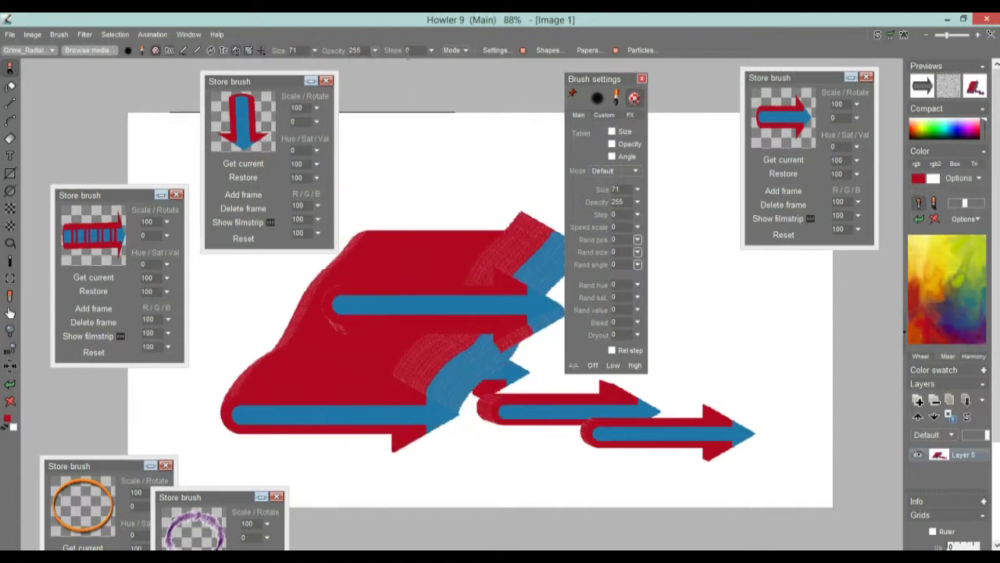
Set the brush size to 100 and paint larger arrows across the canvas.
left_click(317, 51)
left_click_drag(295, 67, 324, 69)
mouse_move(350, 339)
left_mouse_down()
mouse_move(440, 192)
mouse_move(552, 429)
mouse_move(699, 320)
mouse_move(702, 305)
left_mouse_up()
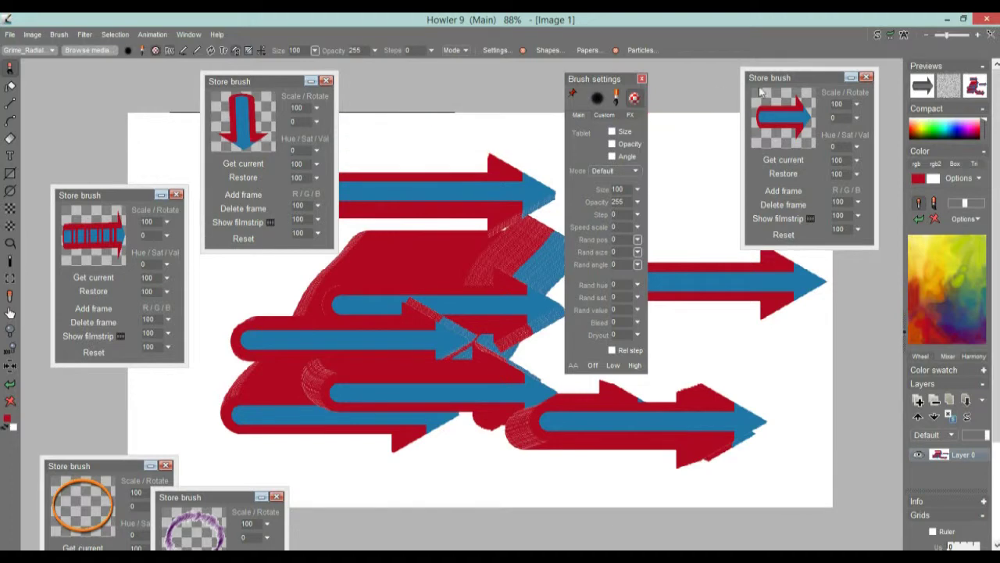
mouse_move(777, 75)
left_mouse_down()
mouse_move(777, 343)
mouse_move(777, 75)
left_mouse_up()
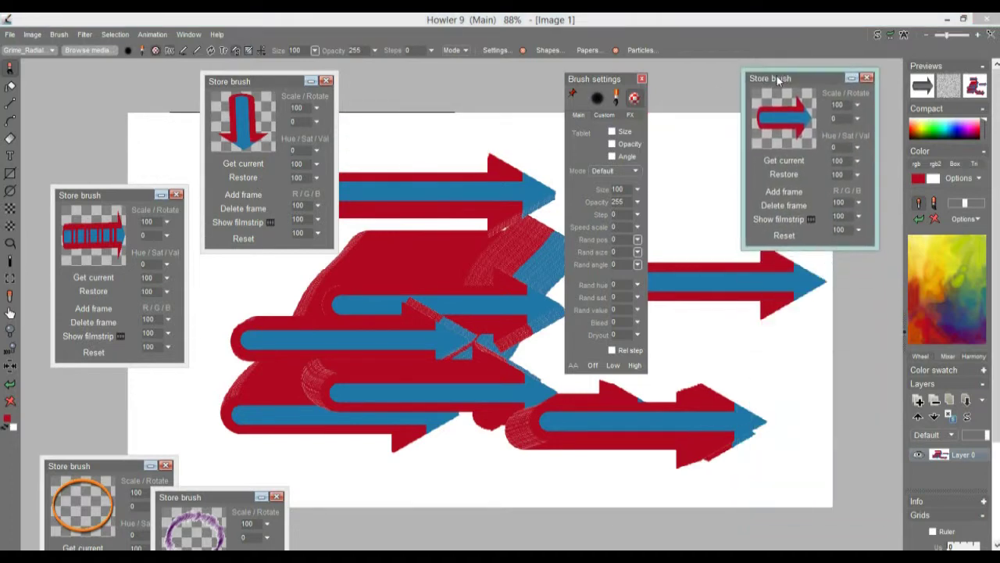
Clear the canvas and cover most of it with curving strokes of the large arrow brush.
left_click(10, 403)
mouse_move(400, 432)
left_mouse_down()
mouse_move(563, 401)
mouse_move(442, 190)
mouse_move(373, 281)
mouse_move(399, 465)
mouse_move(547, 406)
mouse_move(530, 349)
left_mouse_up()
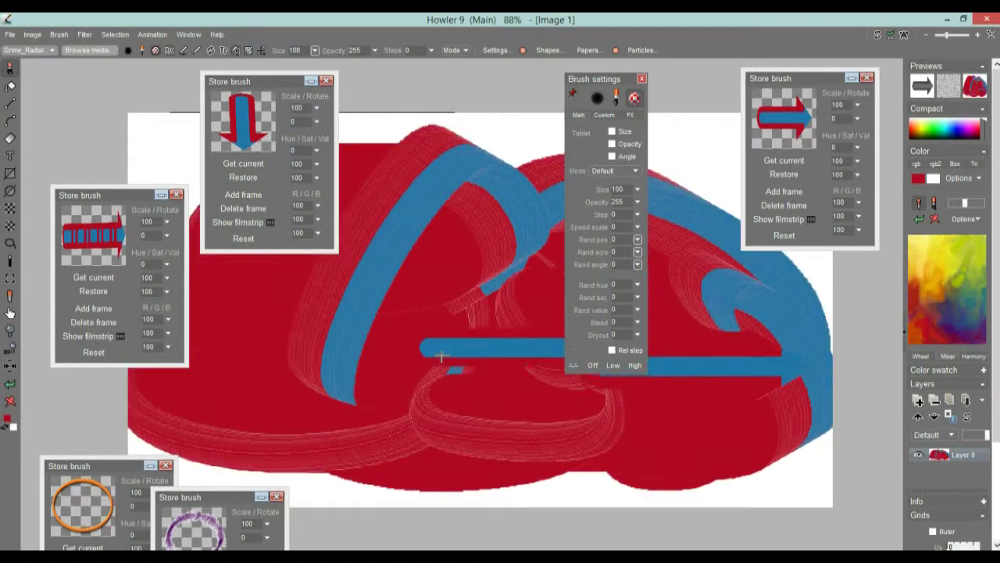
left_click(397, 355)
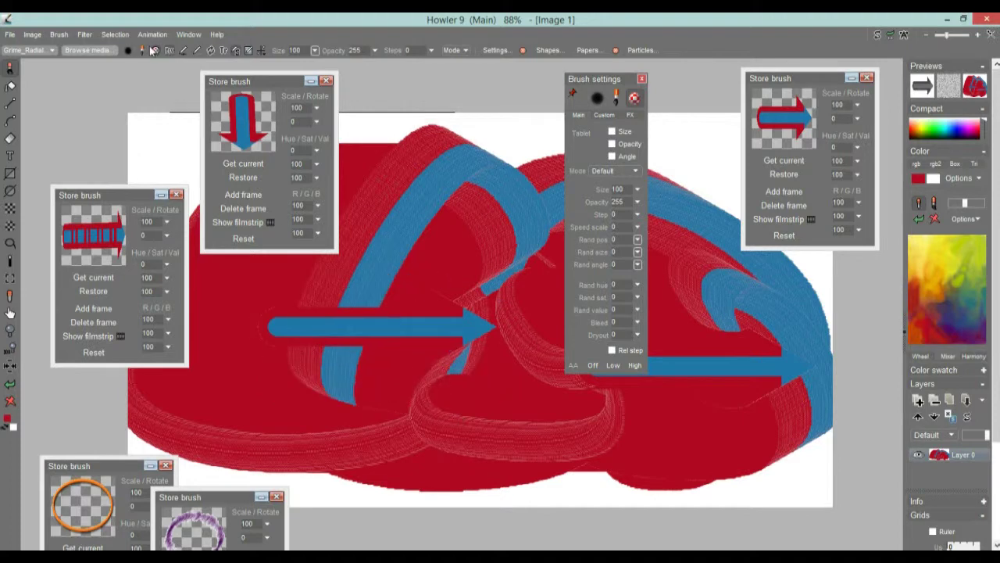
Grow the arrow brush's transparency key twice to add a thin outline around the arrow.
left_click(110, 36)
mouse_move(59, 35)
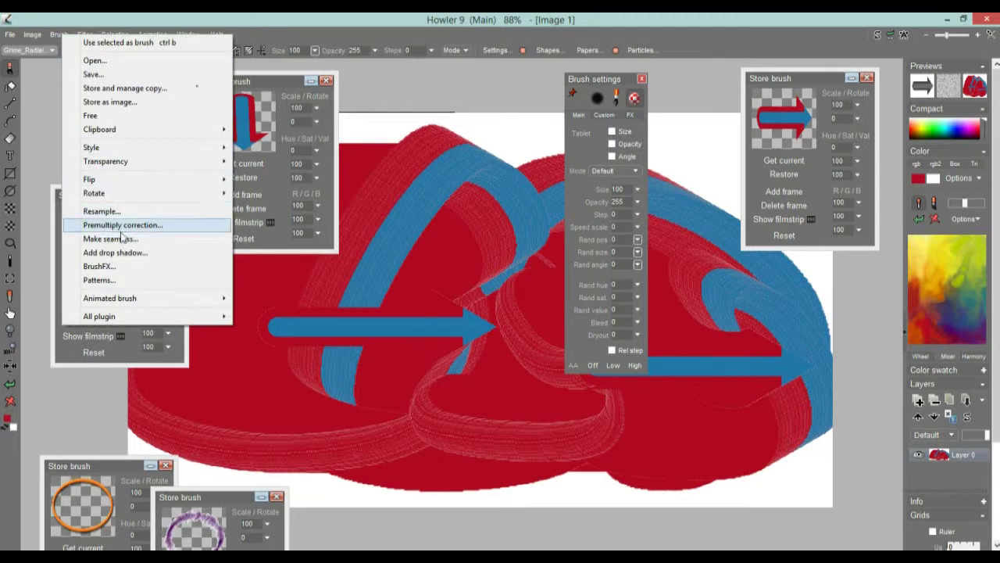
mouse_move(125, 163)
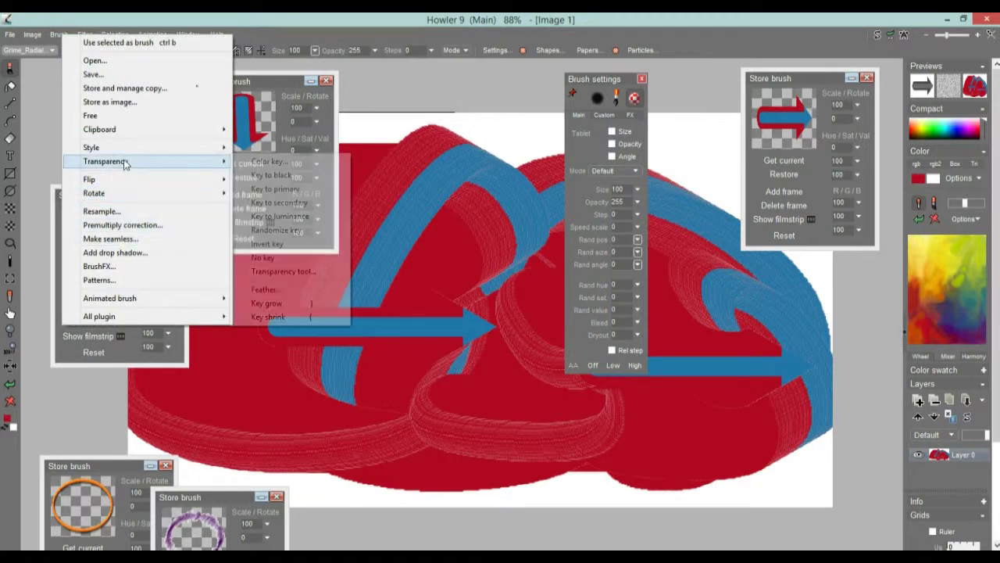
left_click(298, 304)
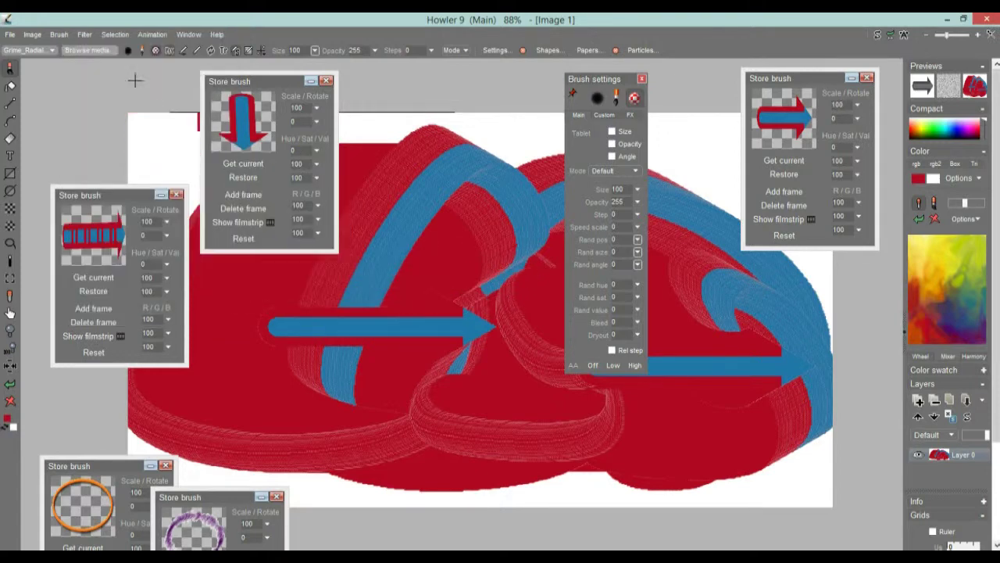
left_click(60, 35)
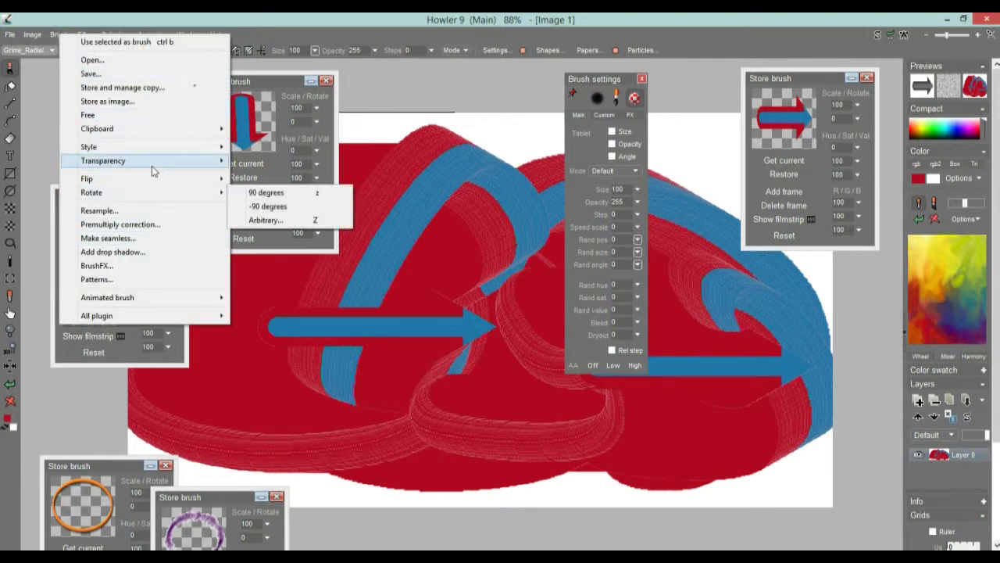
mouse_move(155, 171)
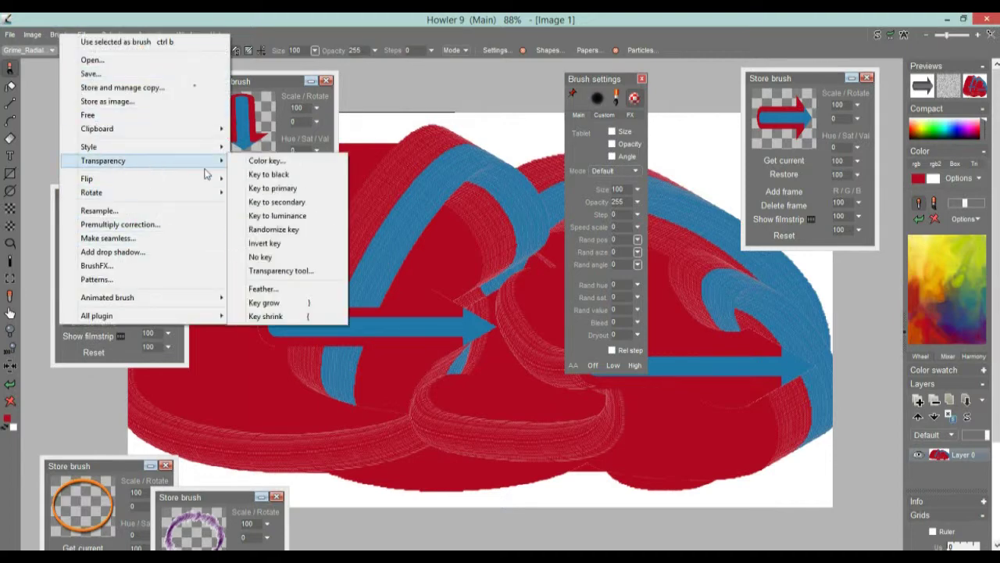
left_click(309, 304)
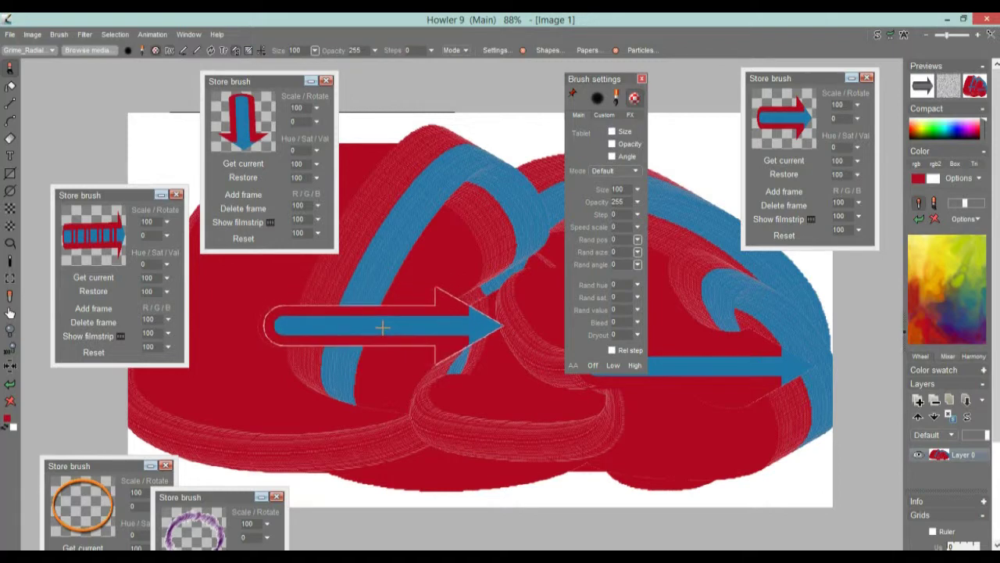
Grow the brush's key further and stamp white-outlined arrows all over the painted canvas.
left_click(382, 327)
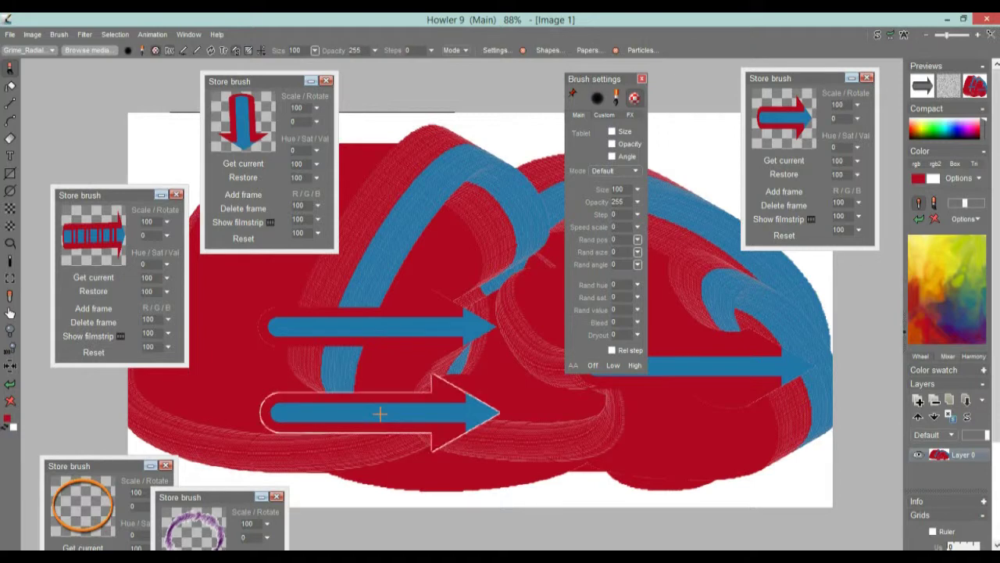
left_click(357, 336)
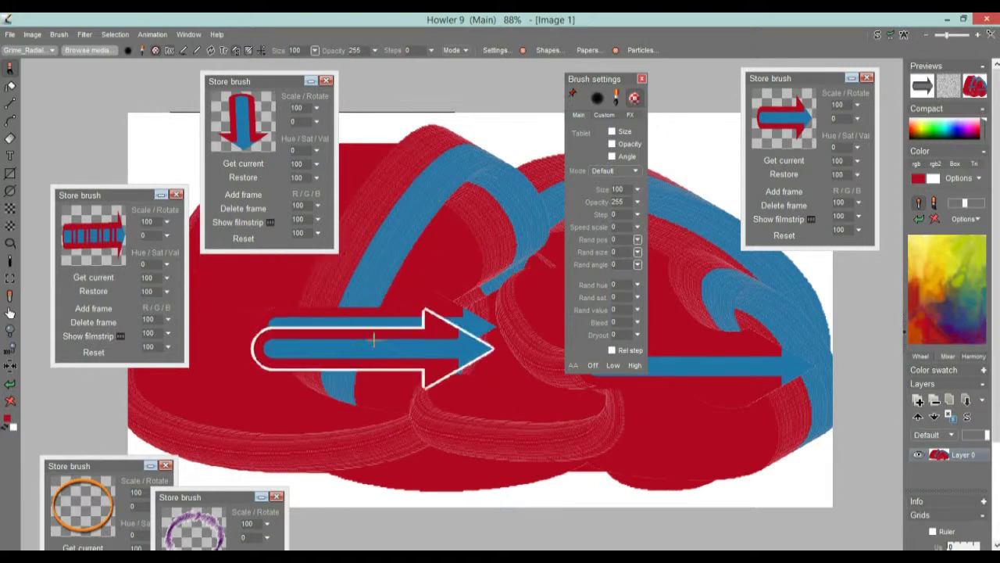
left_click(400, 403)
left_click(444, 250)
left_click(462, 168)
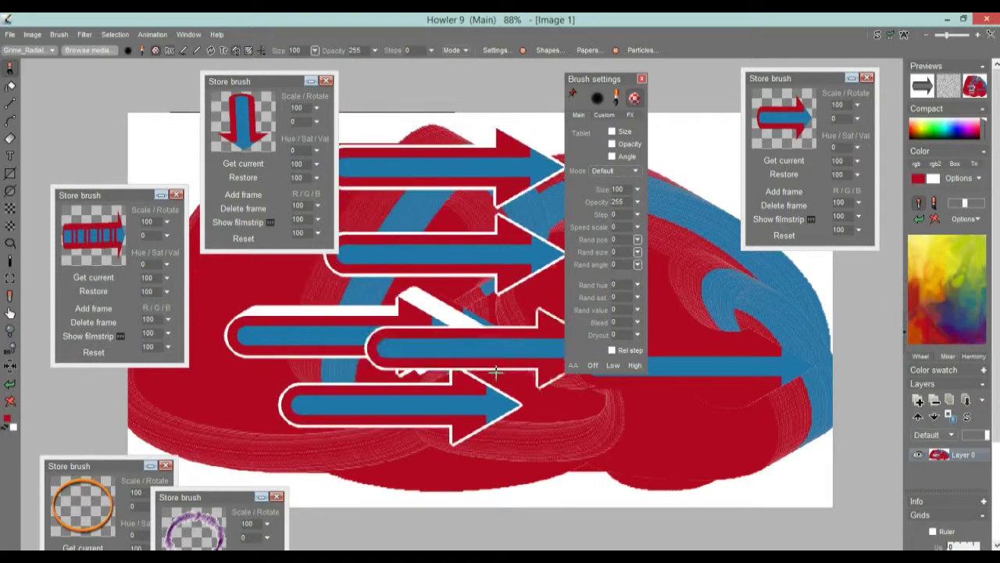
left_click(662, 422)
left_click(688, 300)
left_click(414, 310)
left_click(374, 401)
left_click(461, 436)
left_click(353, 360)
left_click(321, 319)
left_click(421, 293)
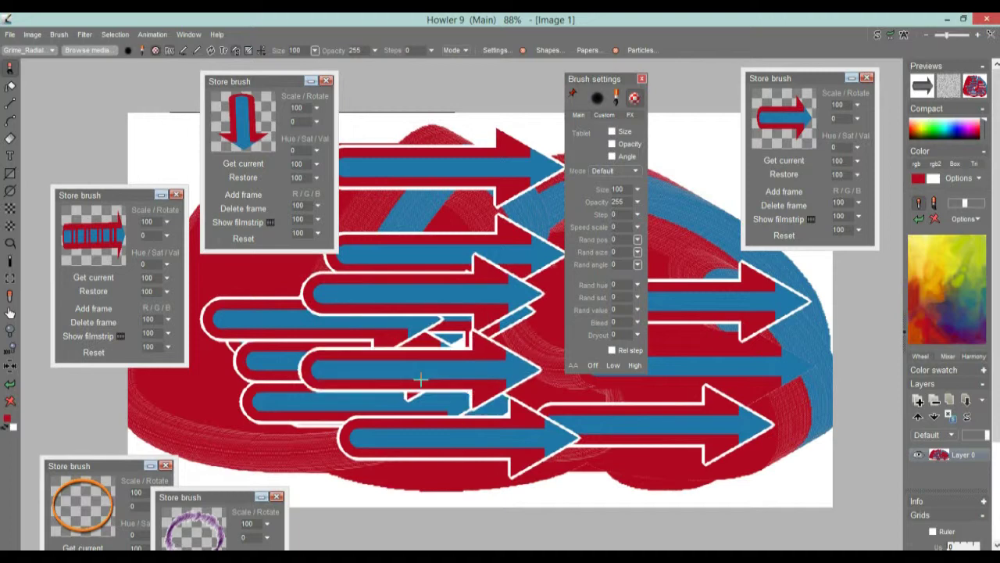
left_click(420, 376)
left_click(374, 422)
left_click(684, 442)
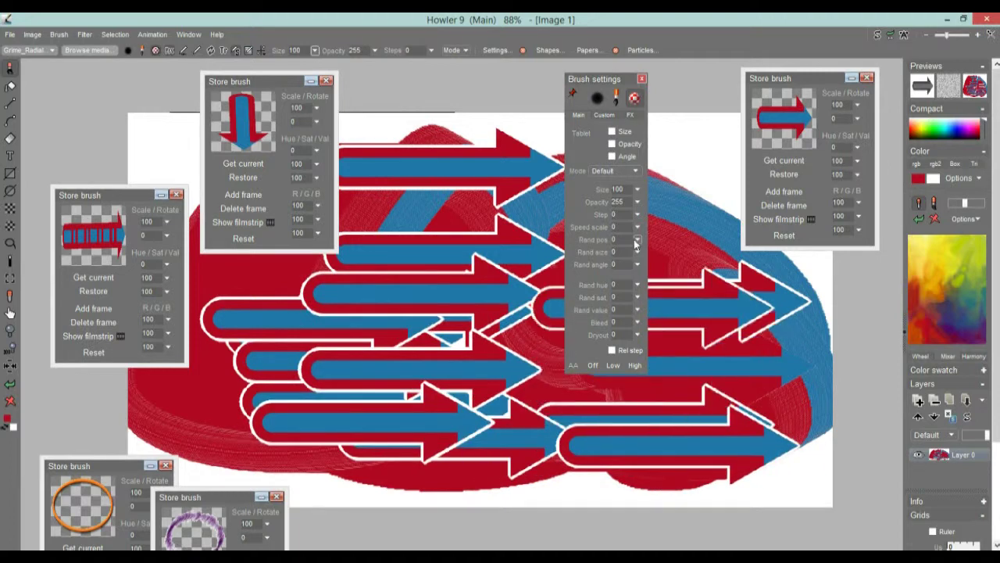
left_click(664, 210)
left_click(520, 240)
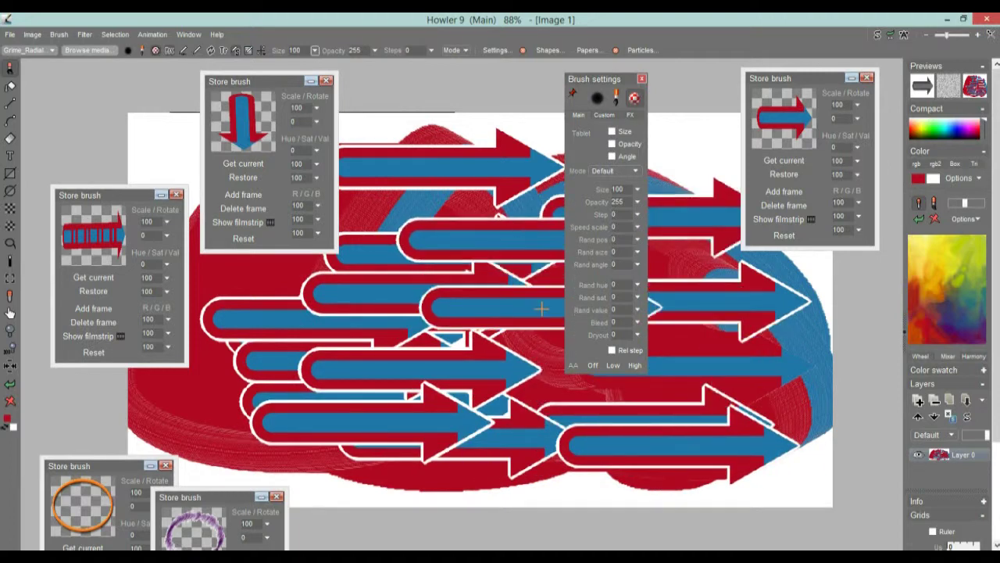
left_click(541, 303)
left_click(685, 268)
left_click(615, 404)
left_click(392, 466)
left_click(259, 415)
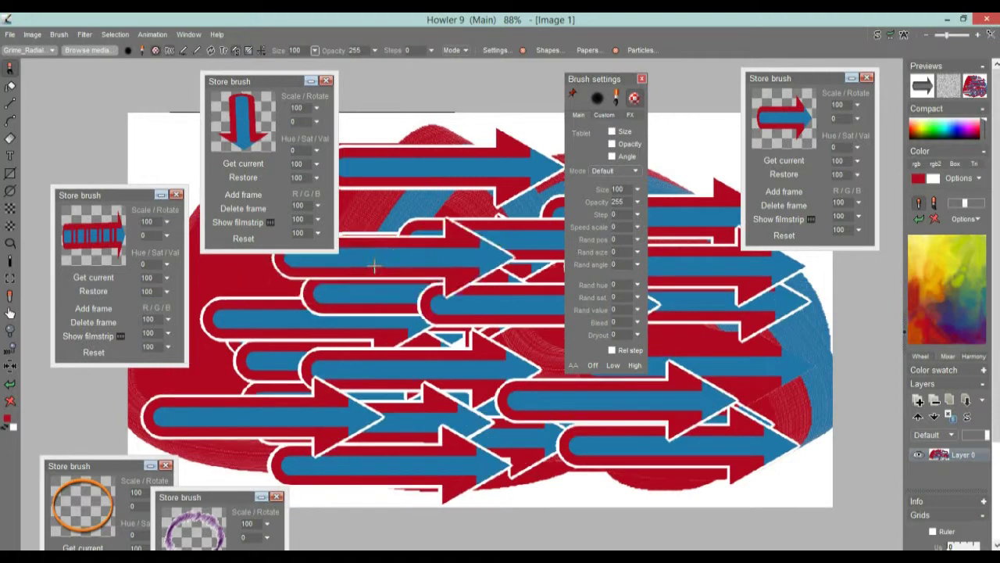
left_click(429, 244)
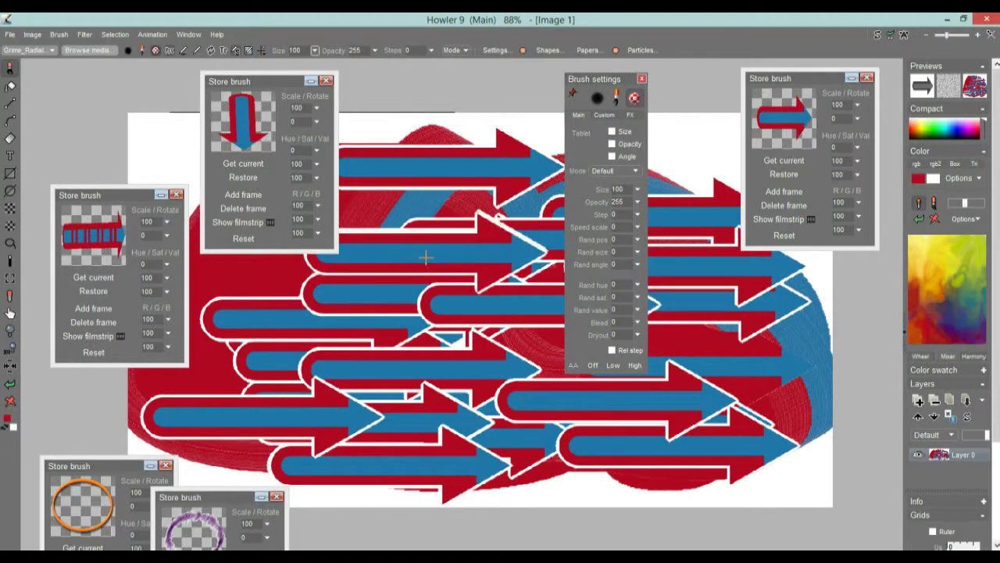
Clear the canvas, move the Brush settings window aside and stamp two outlined arrows.
left_click(12, 402)
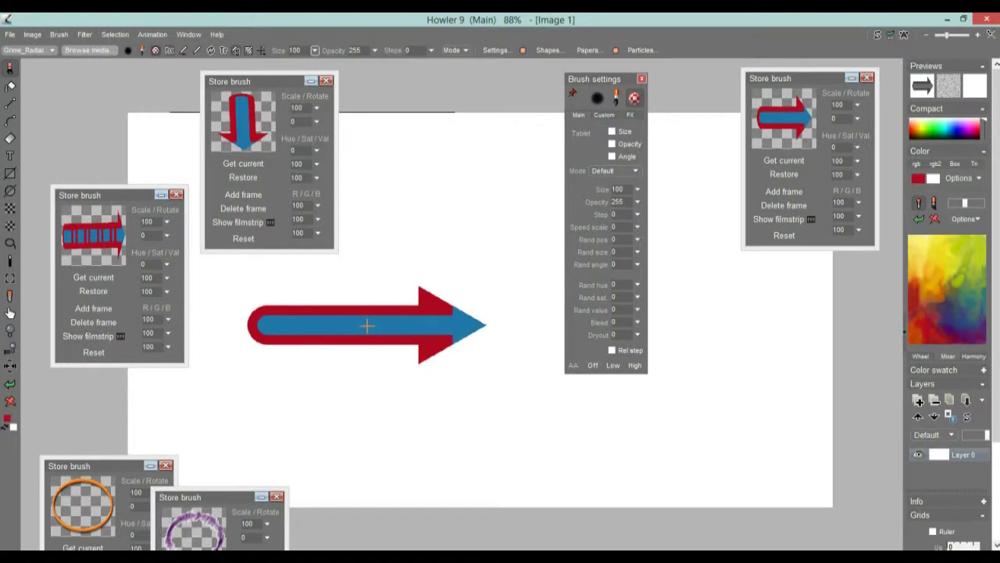
mouse_move(603, 79)
left_mouse_down()
mouse_move(766, 142)
mouse_move(702, 184)
mouse_move(654, 143)
mouse_move(685, 64)
left_mouse_up()
left_click(438, 326)
left_click(490, 205)
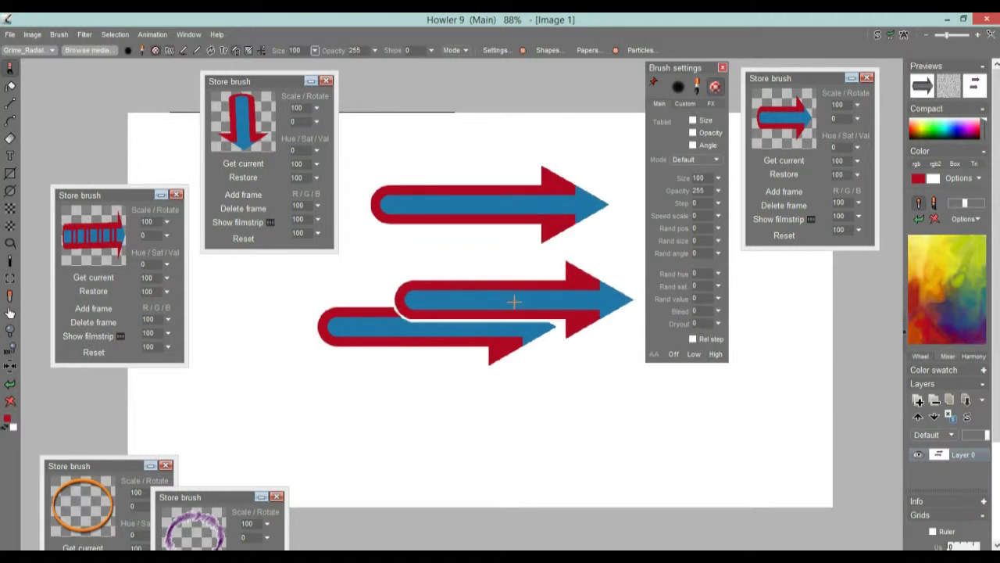
Choose the Shadow effect for the brush and stamp two arrows with drop shadows.
left_click(712, 104)
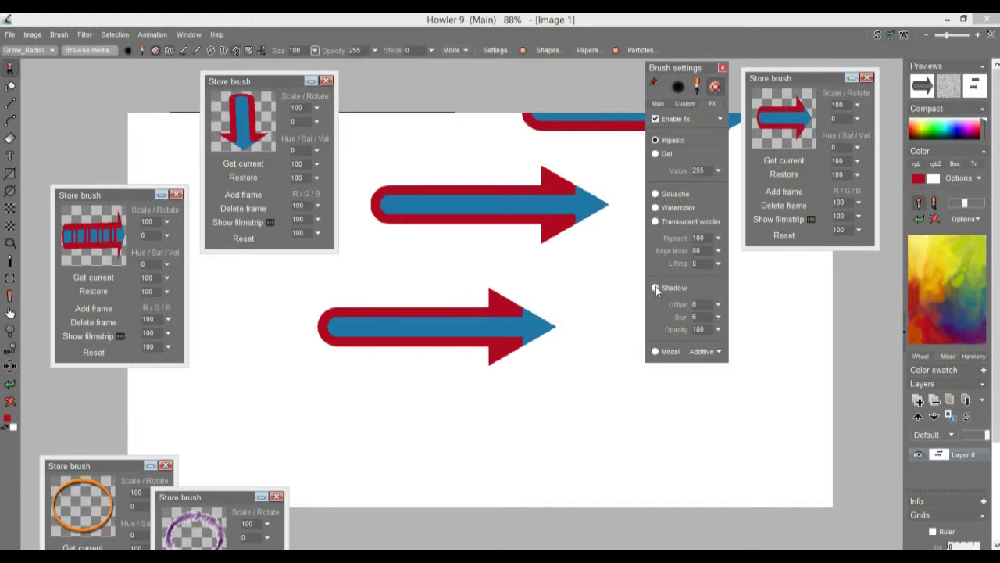
left_click(690, 288)
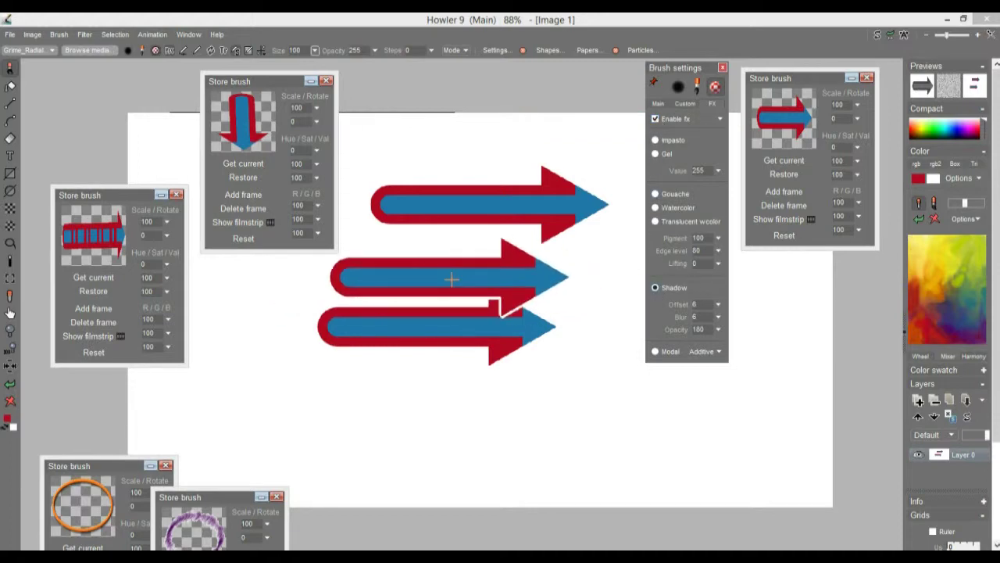
left_click(455, 276)
left_click(520, 425)
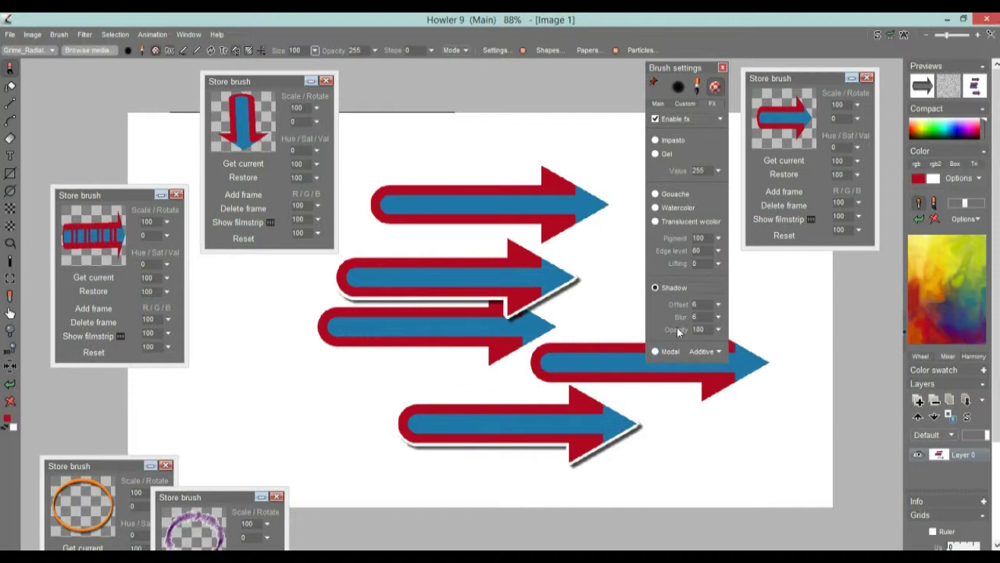
Set the brush's shadow blur to 15 and offset to 13, and stamp an arrow with the larger shadow.
left_click_drag(720, 315, 699, 332)
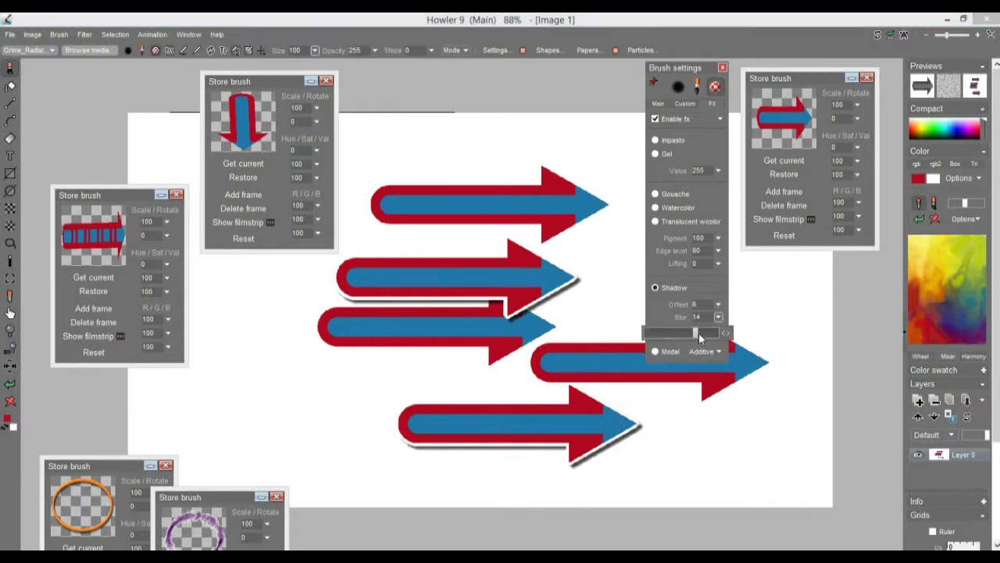
left_click(719, 307)
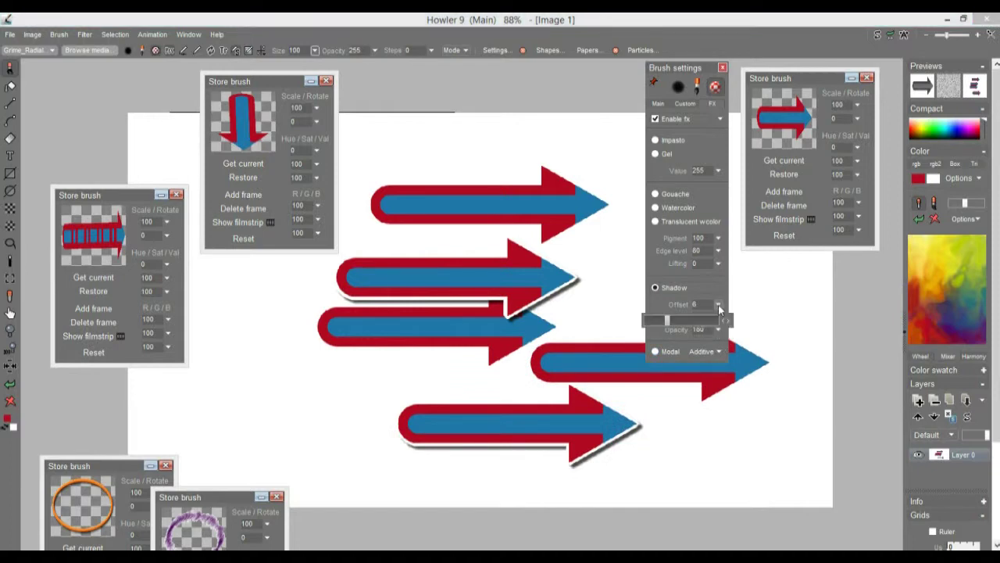
left_click_drag(697, 327, 708, 327)
mouse_move(469, 395)
left_mouse_down()
mouse_move(313, 352)
mouse_move(510, 373)
mouse_move(860, 312)
left_mouse_up()
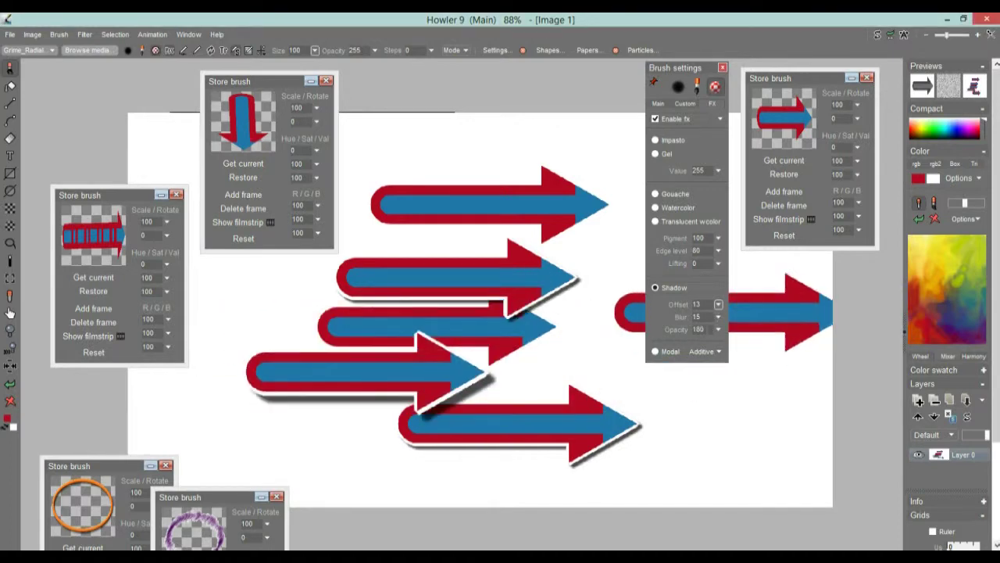
Set the shadow blur to 20 and stamp overlapping shadowed arrows across the canvas.
left_click(719, 318)
left_click_drag(712, 332, 718, 331)
mouse_move(707, 402)
left_mouse_down()
mouse_move(518, 357)
mouse_move(422, 383)
mouse_move(367, 441)
mouse_move(293, 336)
mouse_move(336, 286)
mouse_move(475, 238)
mouse_move(495, 158)
mouse_move(532, 196)
mouse_move(522, 320)
mouse_move(769, 290)
mouse_move(758, 328)
mouse_move(766, 374)
mouse_move(324, 384)
mouse_move(268, 406)
mouse_move(328, 418)
mouse_move(479, 261)
mouse_move(487, 271)
mouse_move(432, 374)
mouse_move(336, 336)
mouse_move(484, 316)
mouse_move(508, 262)
mouse_move(466, 350)
mouse_move(7, 429)
left_mouse_up()
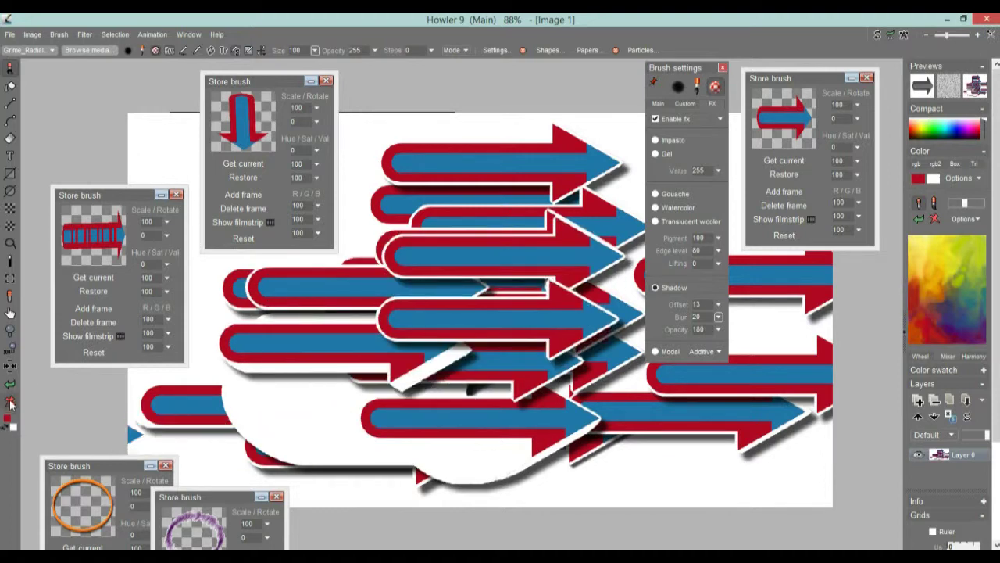
Clear the canvas and stamp a single outlined arrow with the soft shadow.
left_click(10, 403)
left_click(353, 323)
left_click_drag(415, 383, 464, 396)
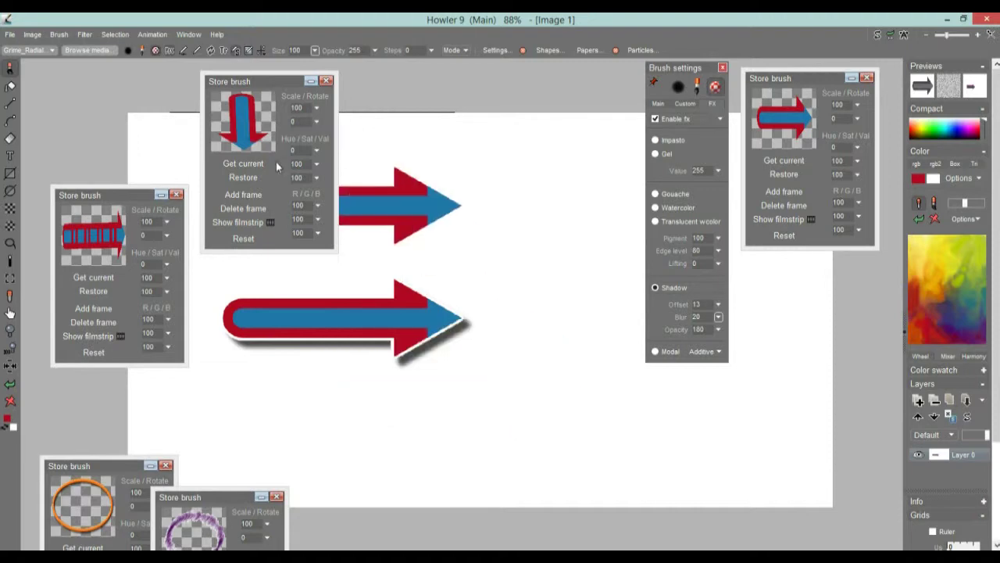
Add a black alpha drop shadow to the arrow brush itself, adjusting its fuzziness and opacity.
left_click(59, 35)
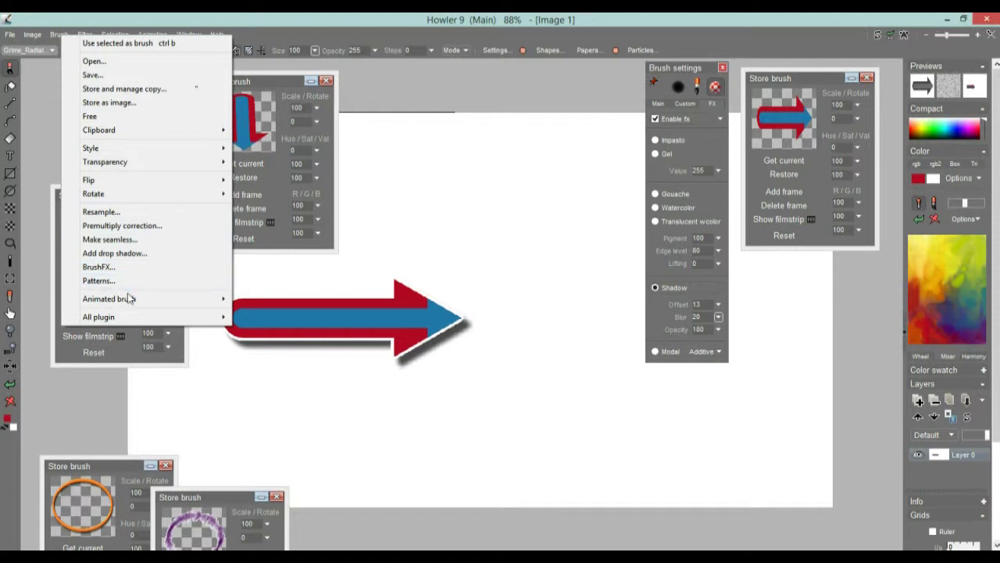
left_click(127, 255)
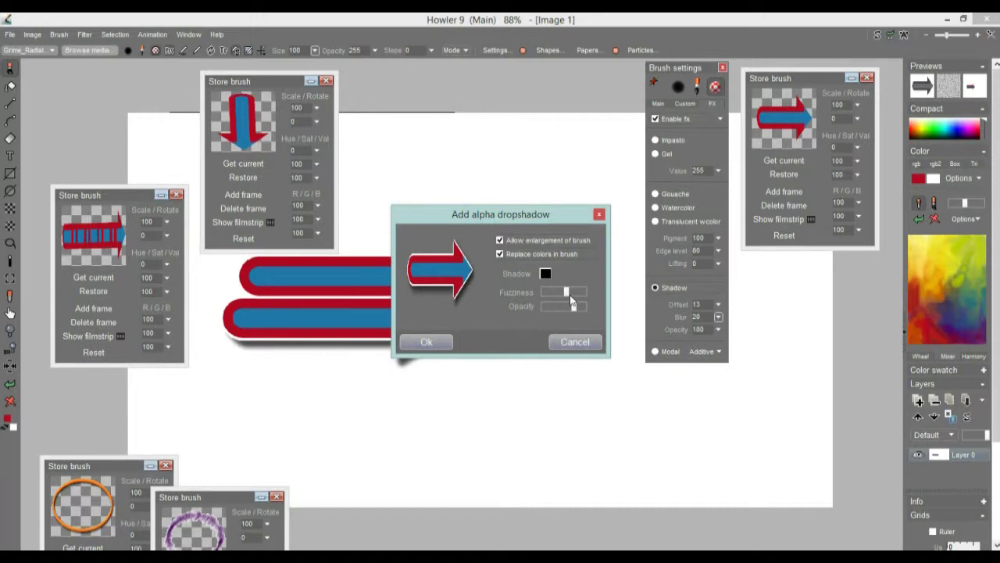
left_click_drag(577, 292, 564, 299)
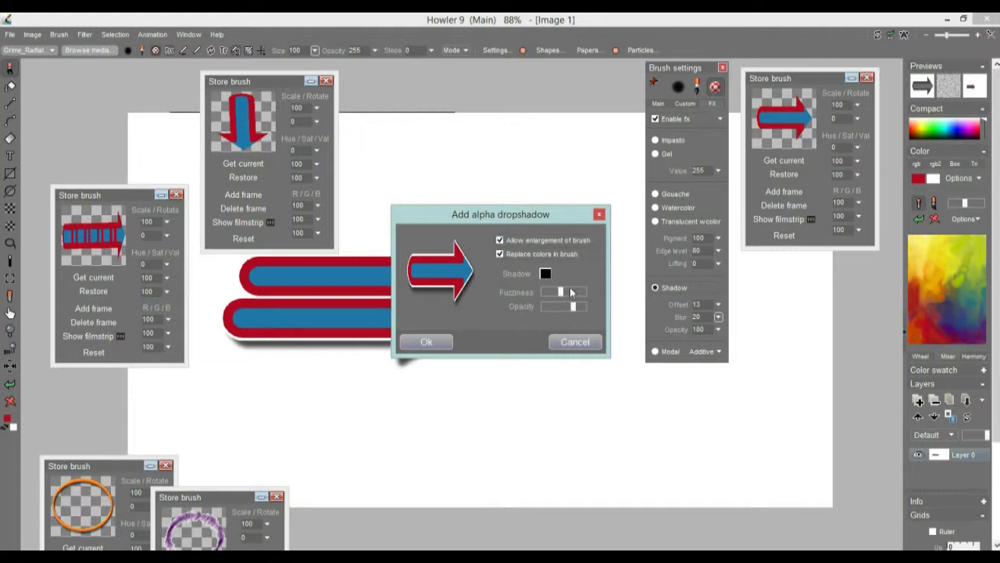
mouse_move(571, 292)
left_mouse_down()
mouse_move(553, 297)
mouse_move(573, 293)
left_mouse_up()
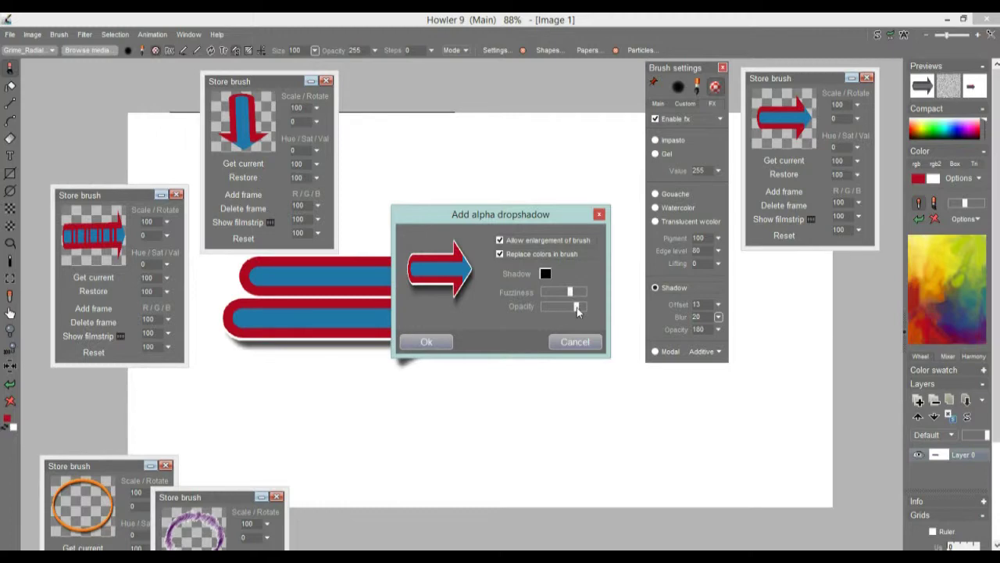
left_click_drag(569, 293, 567, 292)
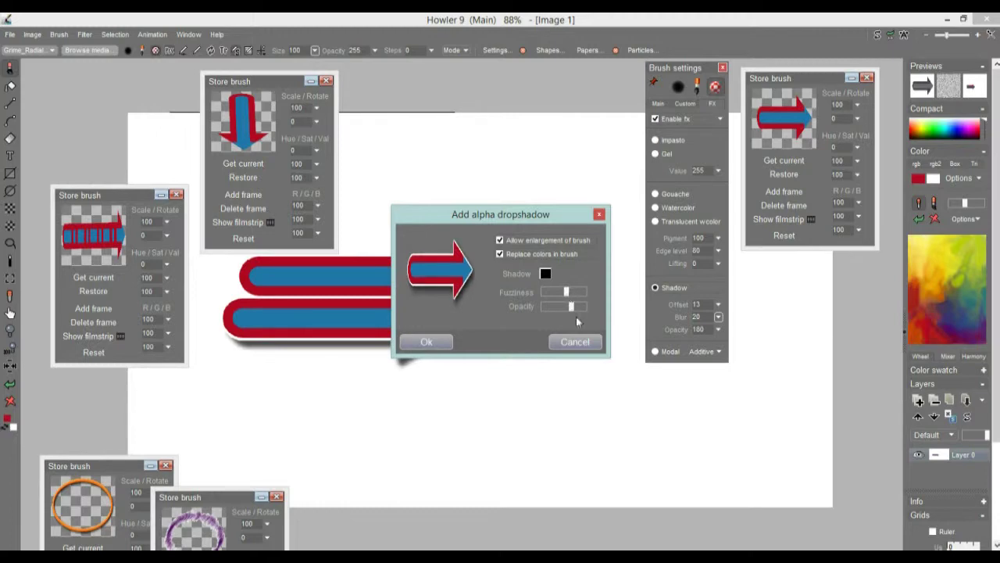
left_click(426, 342)
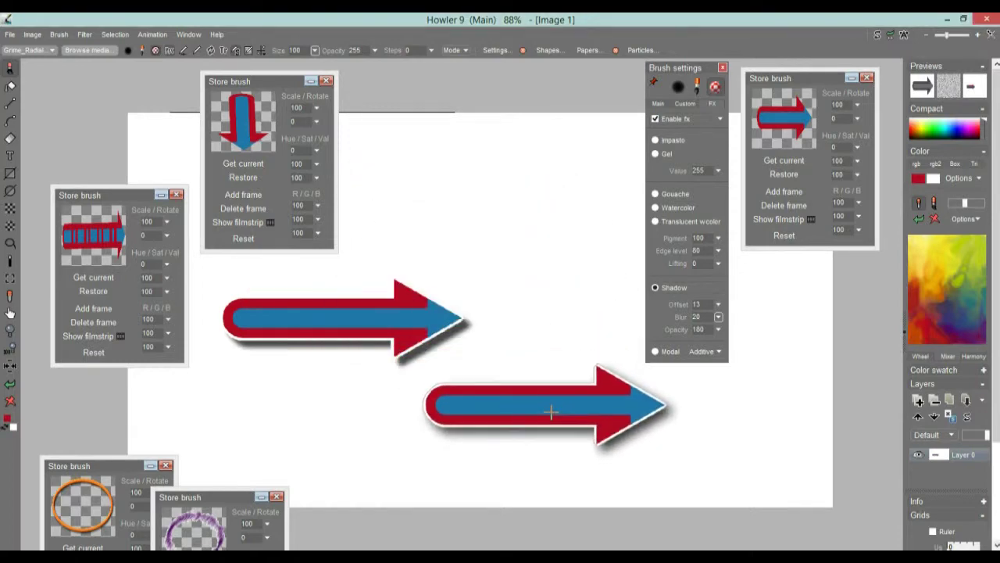
Store a copy of the shadowed arrow brush and place its window beside the Brush settings window.
left_click(57, 32)
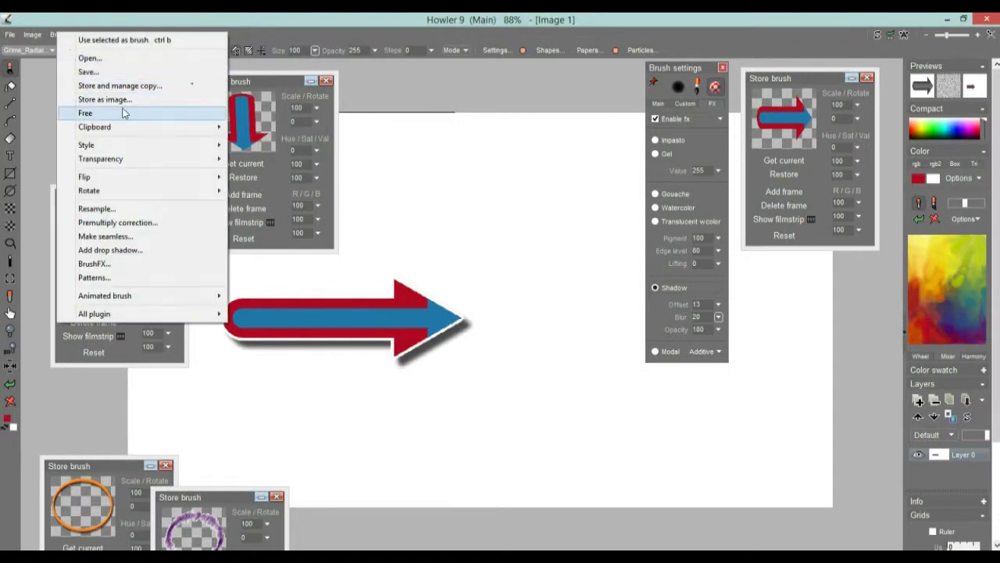
left_click(123, 99)
mouse_move(305, 454)
left_mouse_down()
mouse_move(491, 157)
mouse_move(510, 103)
mouse_move(548, 151)
left_mouse_up()
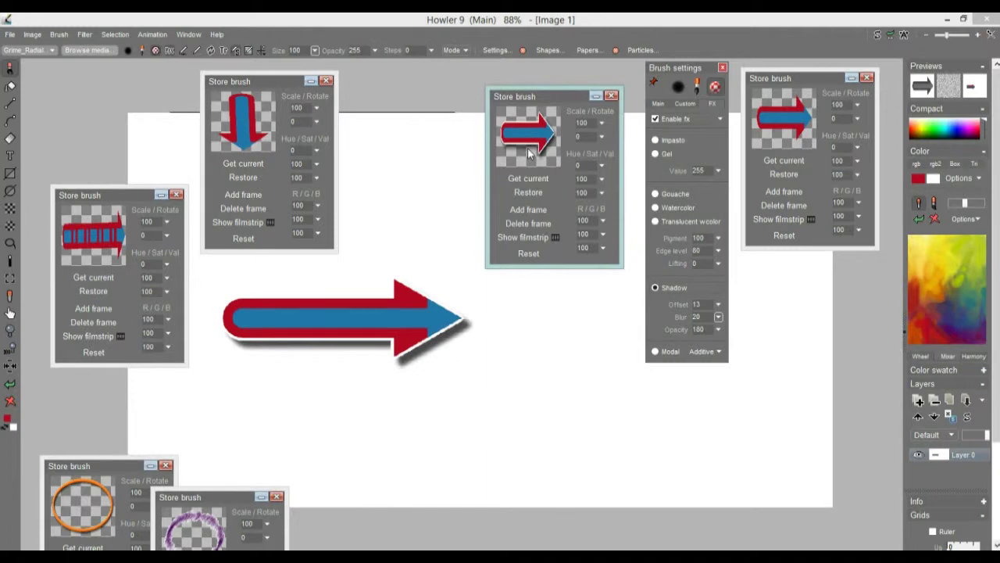
Start saving the brush in the Steve Stuff folder with the file name "red blue arrow to the right white outline and shadow".
left_click(59, 34)
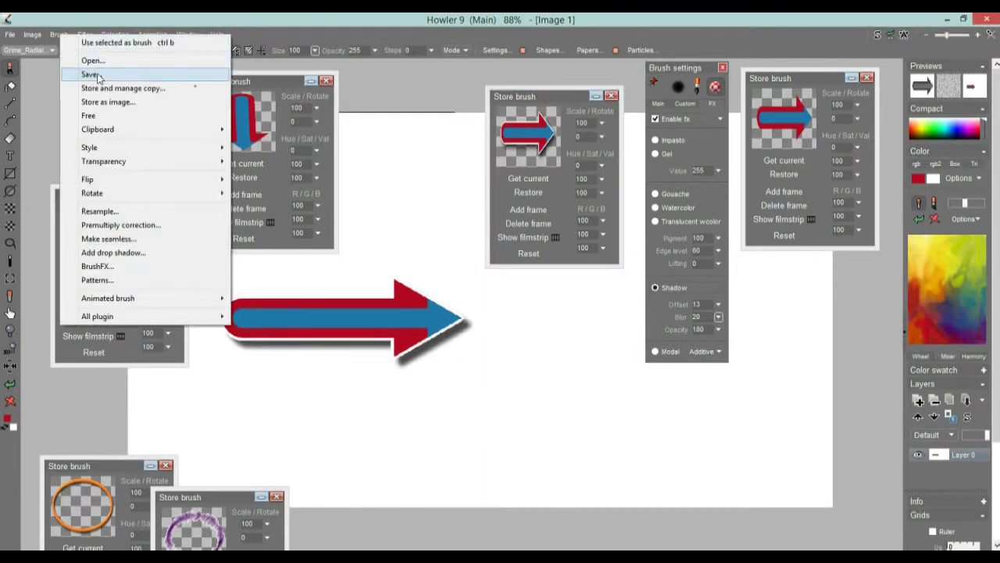
left_click(92, 74)
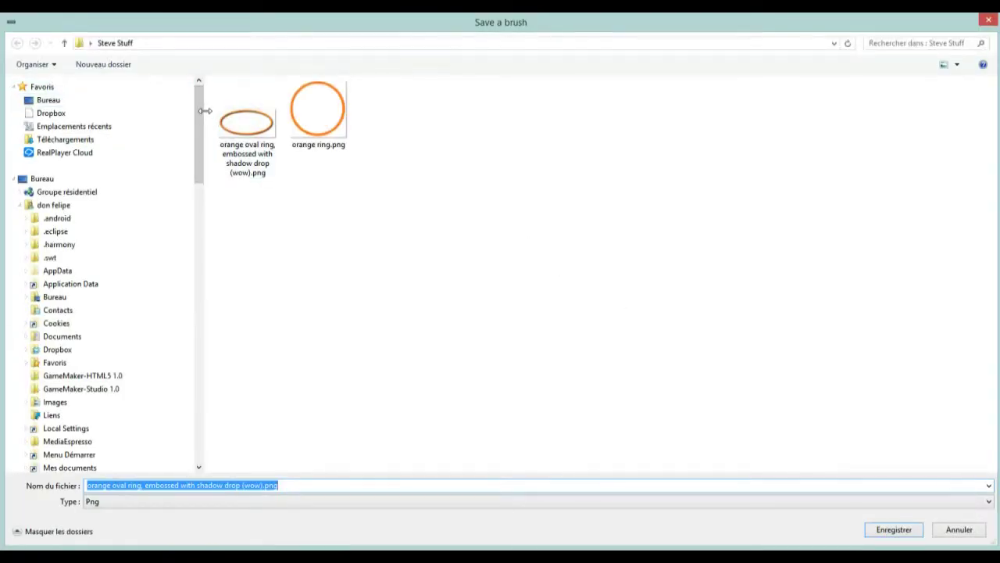
left_click_drag(201, 112, 35, 109)
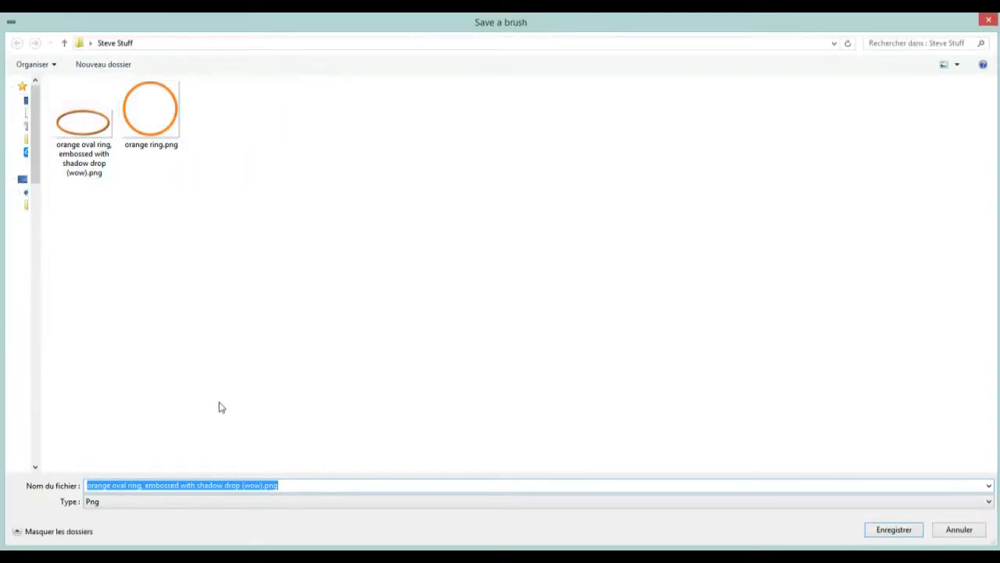
left_click(177, 485)
left_click_drag(282, 486, 70, 471)
type("red")
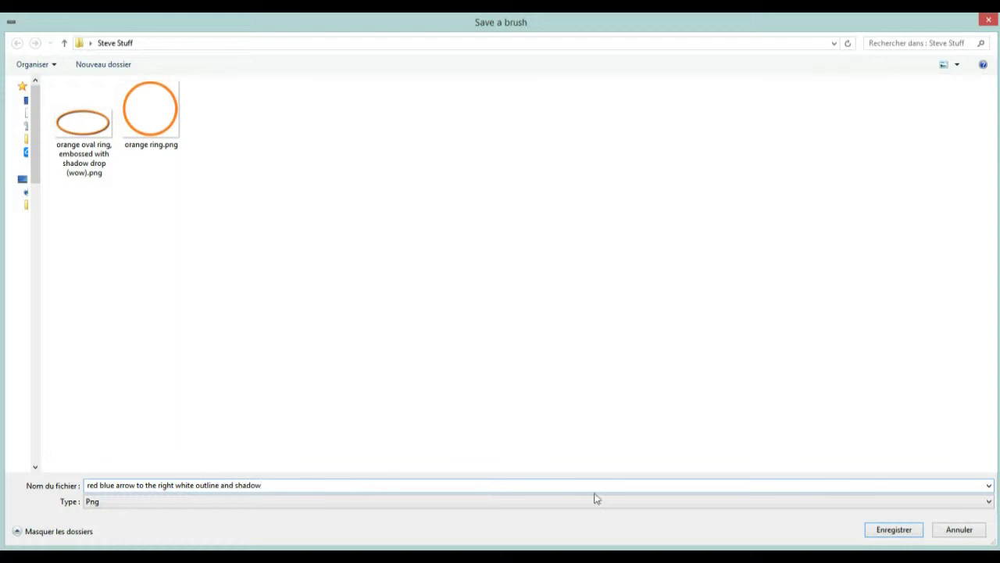
Check the available file types, keep Png as the format and save the brush file.
left_click(109, 502)
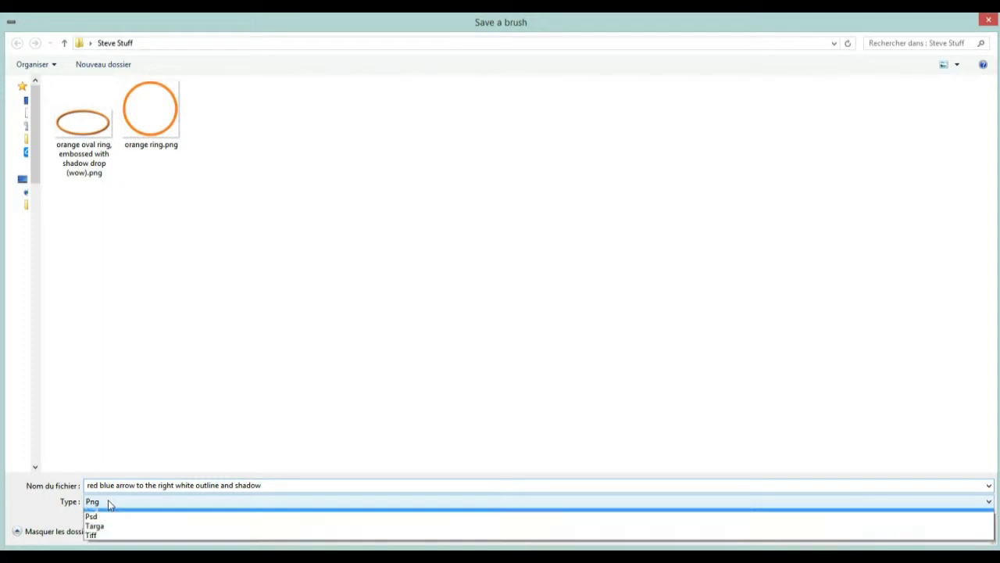
left_click(110, 501)
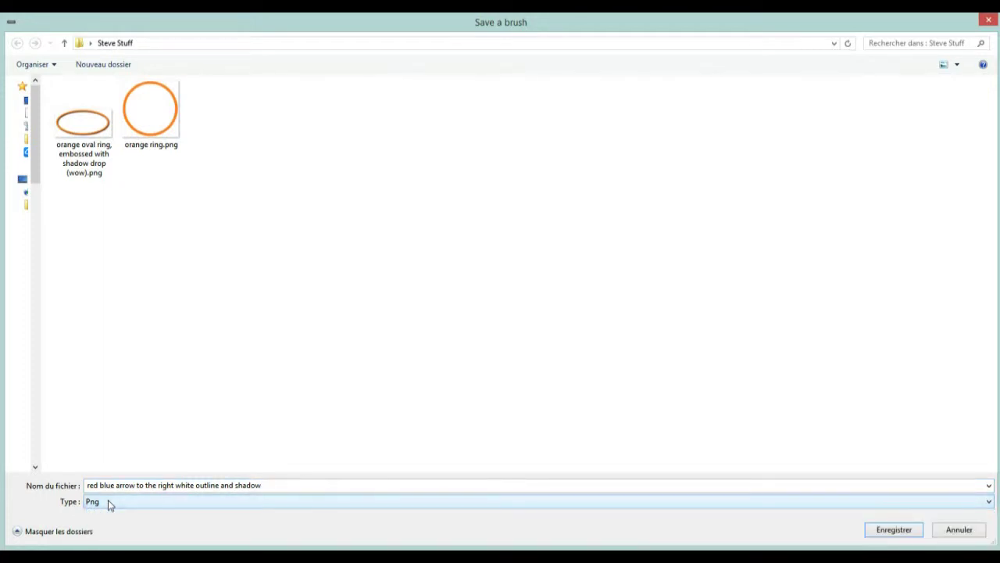
left_click(109, 502)
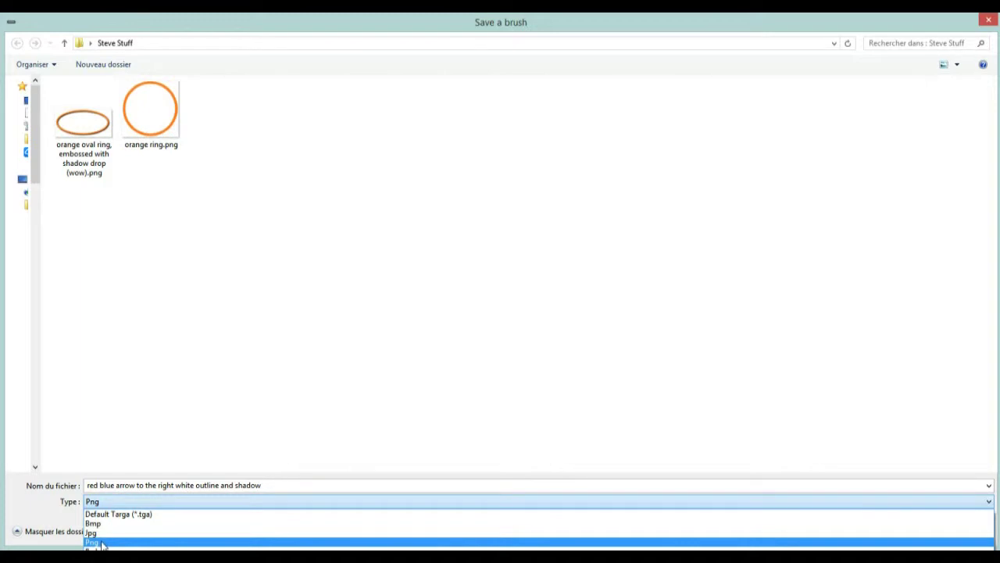
left_click(101, 542)
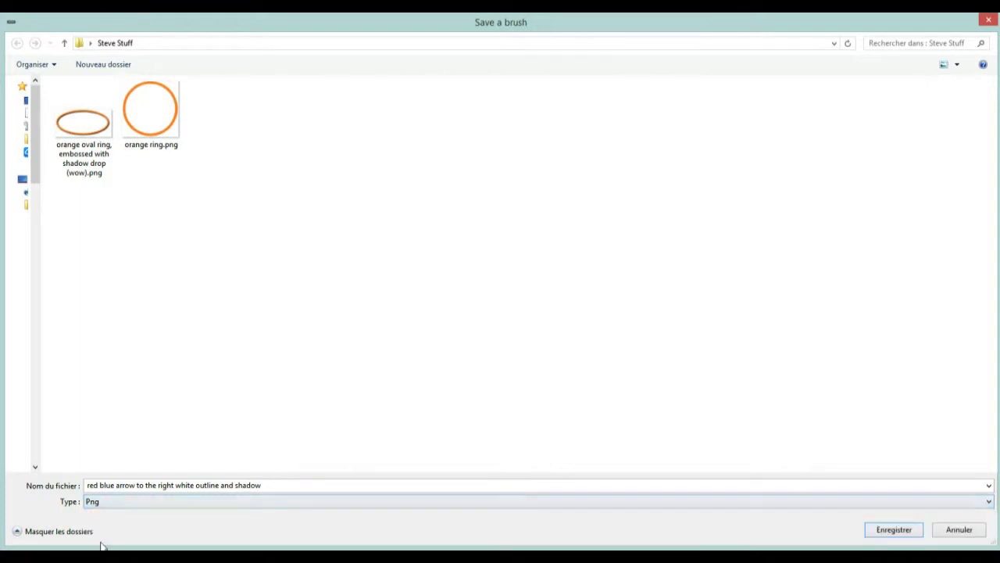
left_click(111, 502)
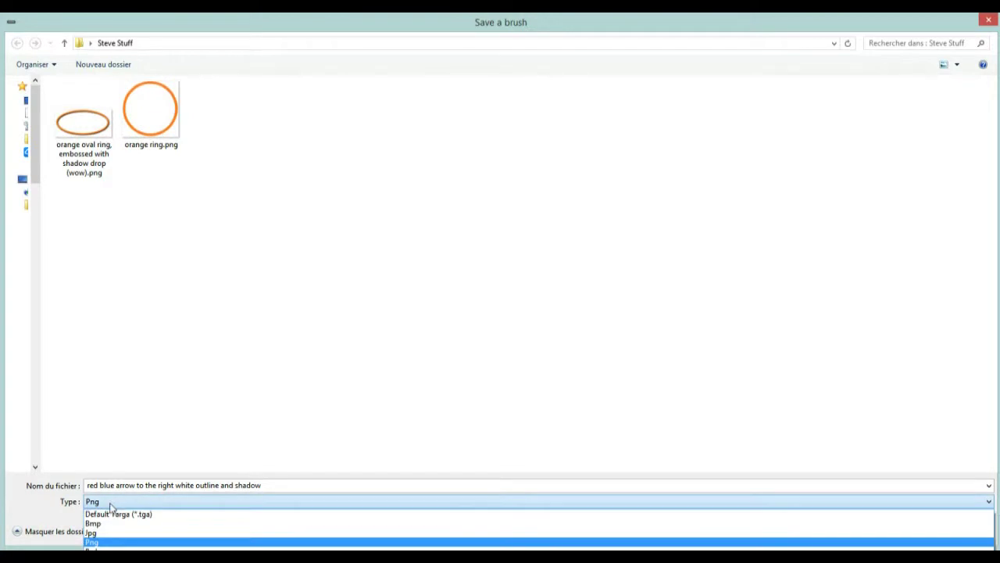
left_click(100, 542)
left_click(894, 530)
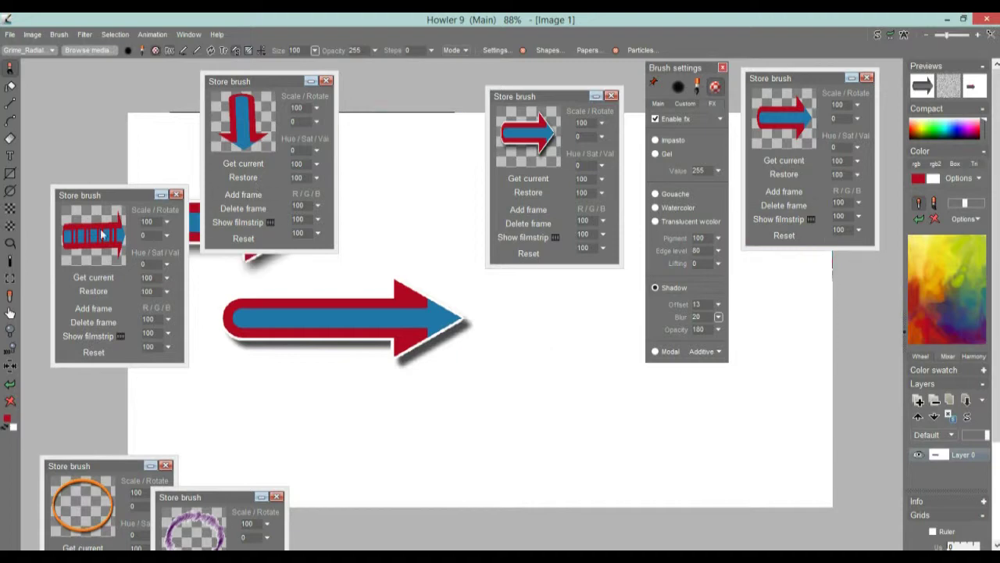
Load the stored dashed arrow brush and recolour it blue and green with a negative hue shift, saturation 177 and value 146.
left_click(101, 235)
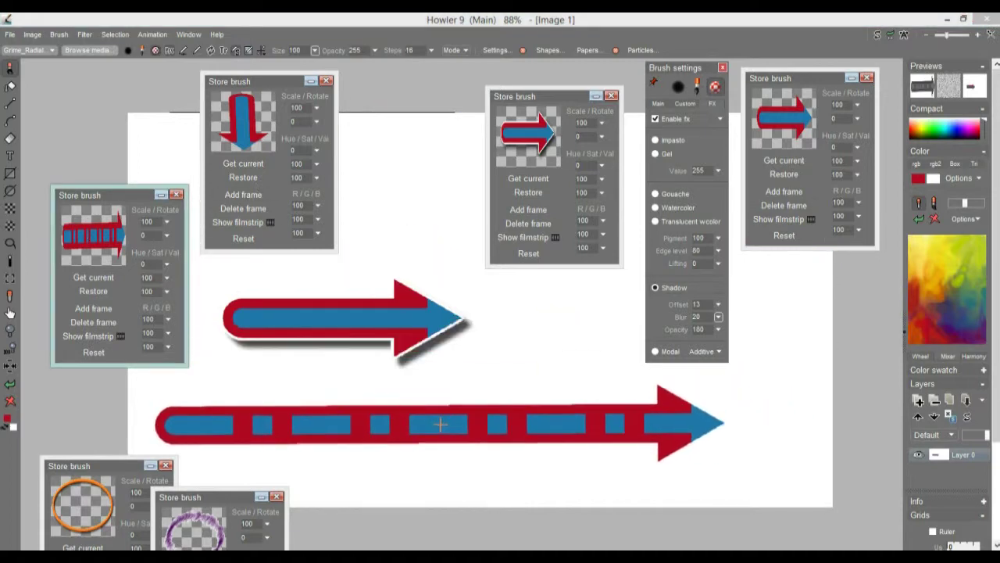
left_click(166, 292)
left_click(155, 307)
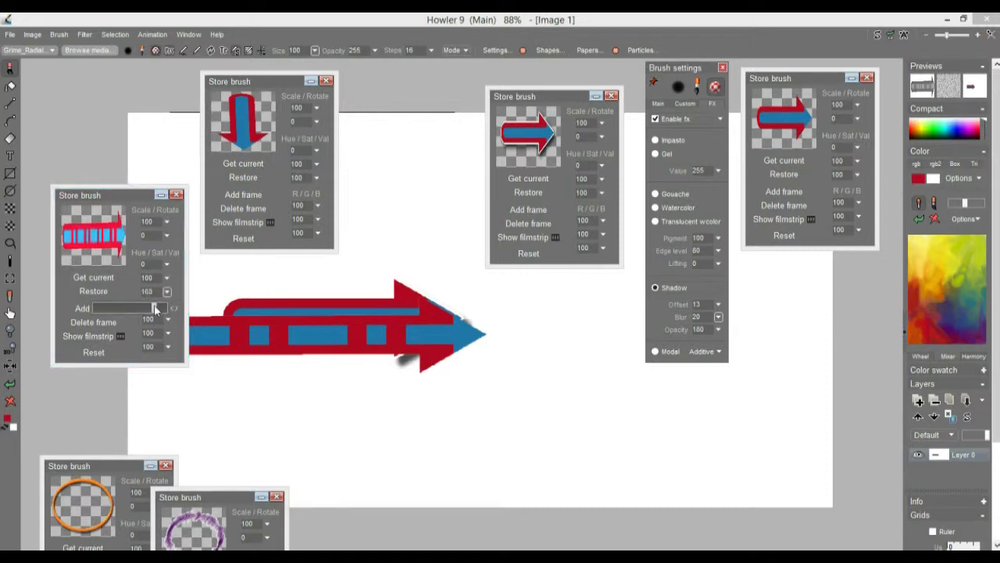
mouse_move(153, 308)
left_mouse_down()
mouse_move(135, 311)
mouse_move(147, 296)
mouse_move(91, 294)
mouse_move(122, 296)
left_mouse_up()
left_click(167, 282)
left_click(167, 280)
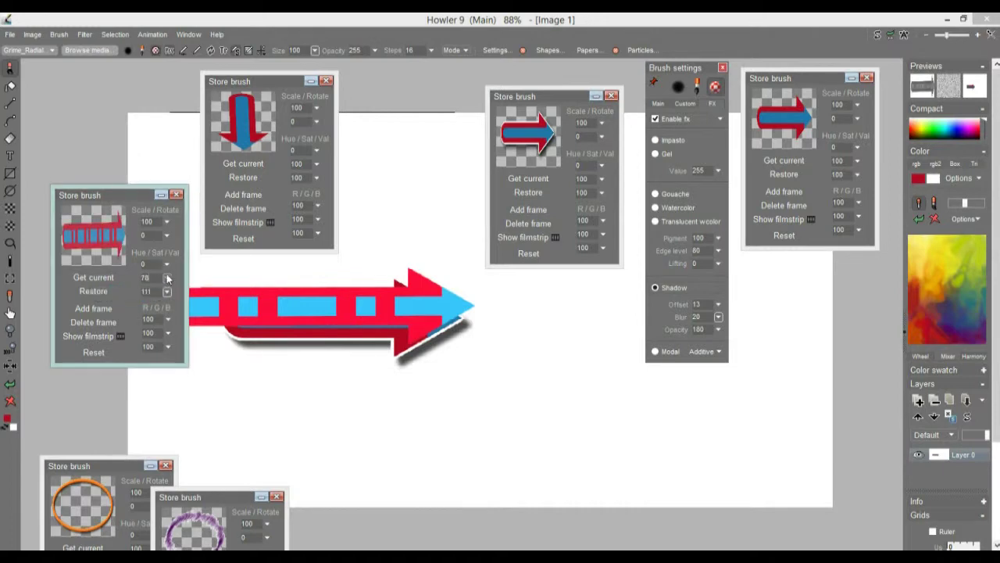
mouse_move(166, 267)
left_mouse_down()
mouse_move(148, 280)
mouse_move(100, 280)
mouse_move(165, 277)
mouse_move(147, 307)
left_mouse_up()
left_click(167, 292)
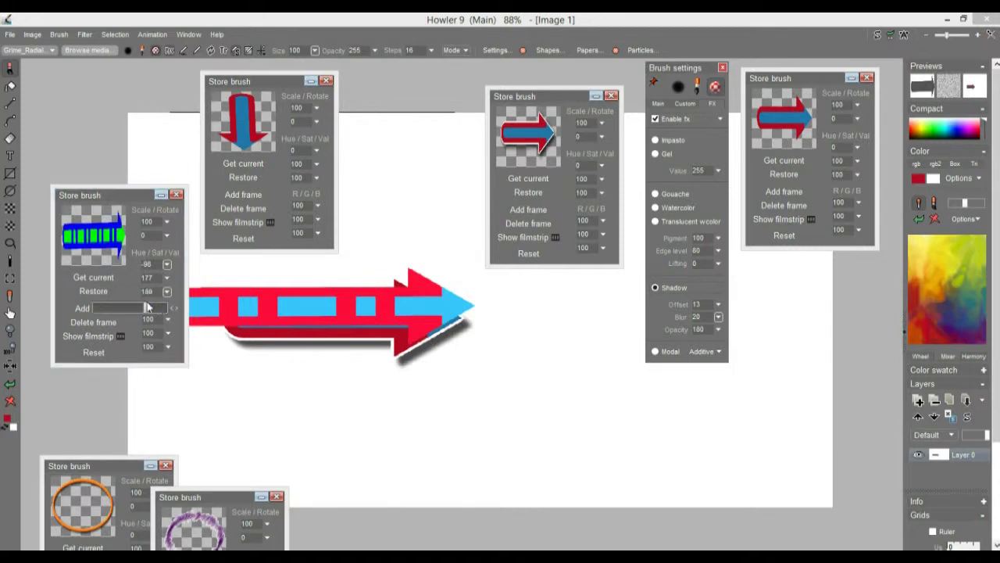
Stamp several blue and green dashed arrows with shadows across the canvas.
left_click(488, 419)
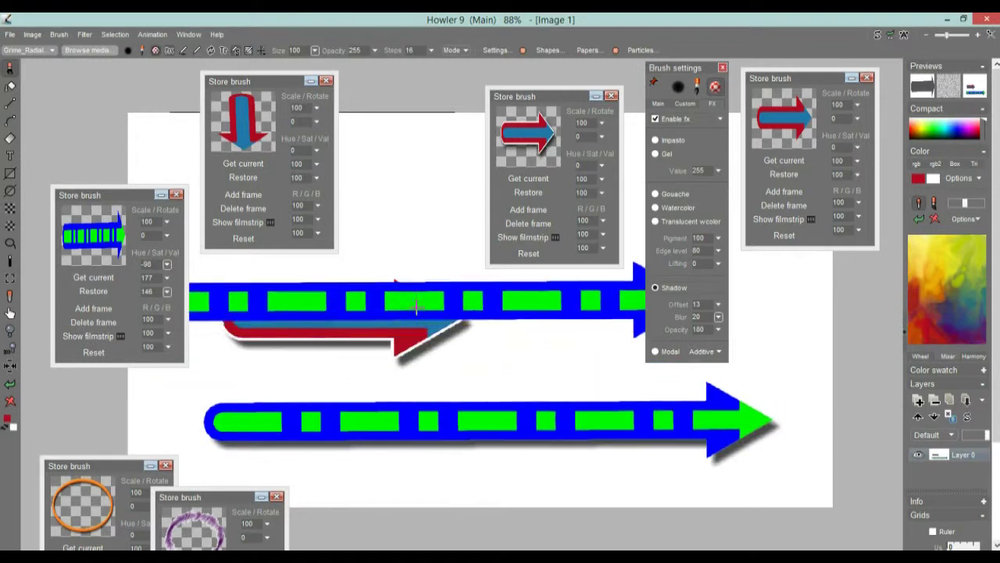
left_click(475, 334)
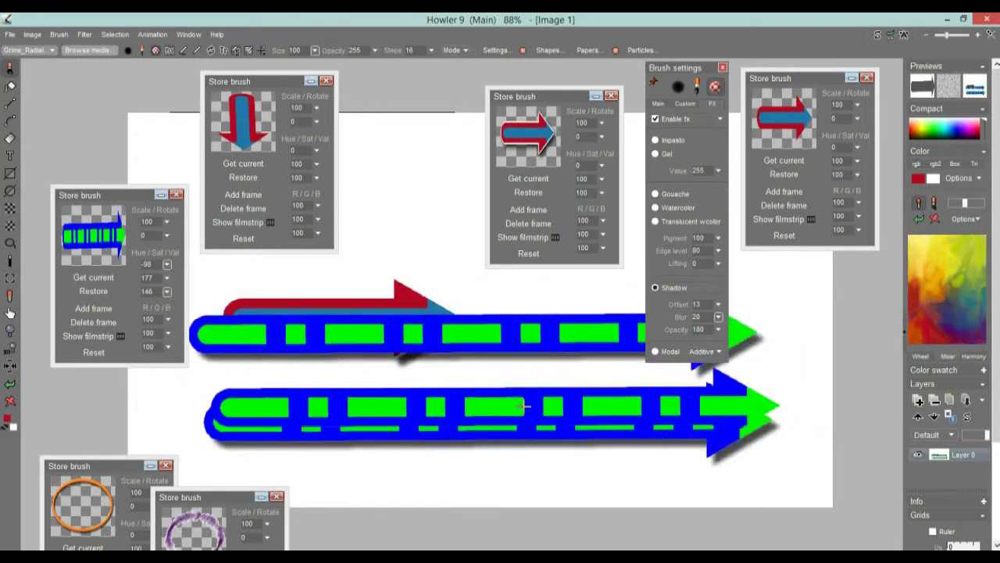
left_click(547, 386)
left_click(525, 456)
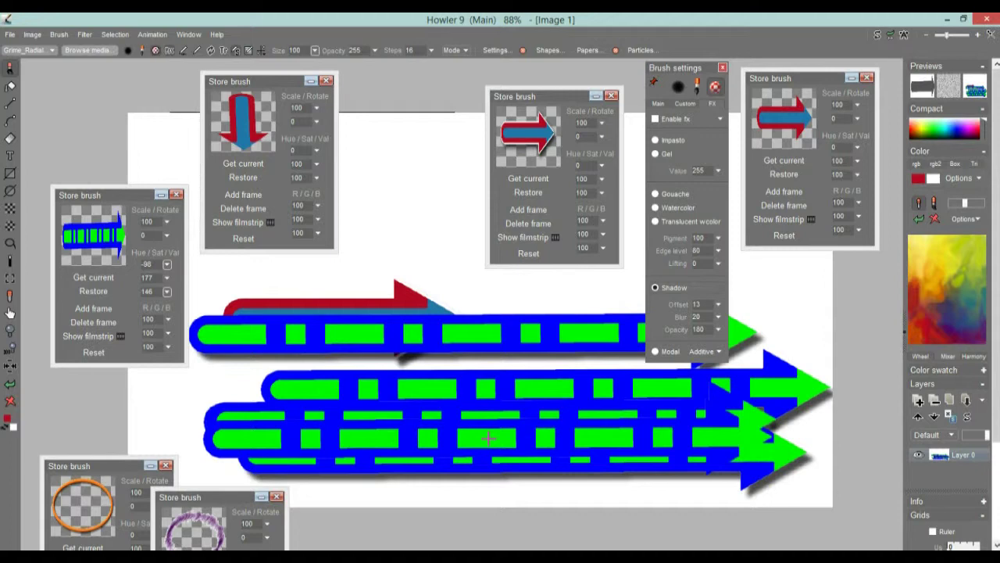
Clear the canvas and paint with the white-outlined blue and green dashed arrow brush.
left_click(9, 401)
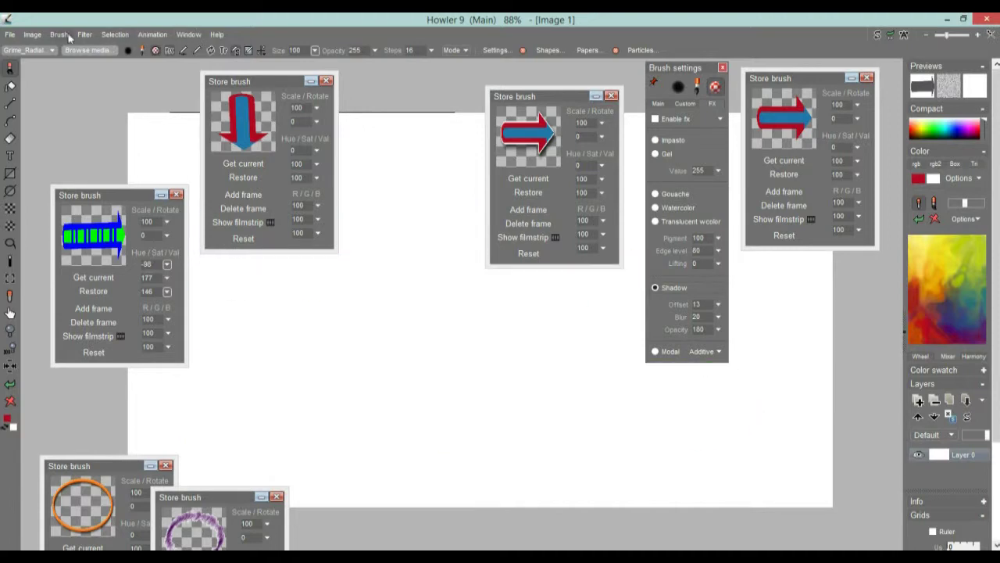
left_click(498, 404)
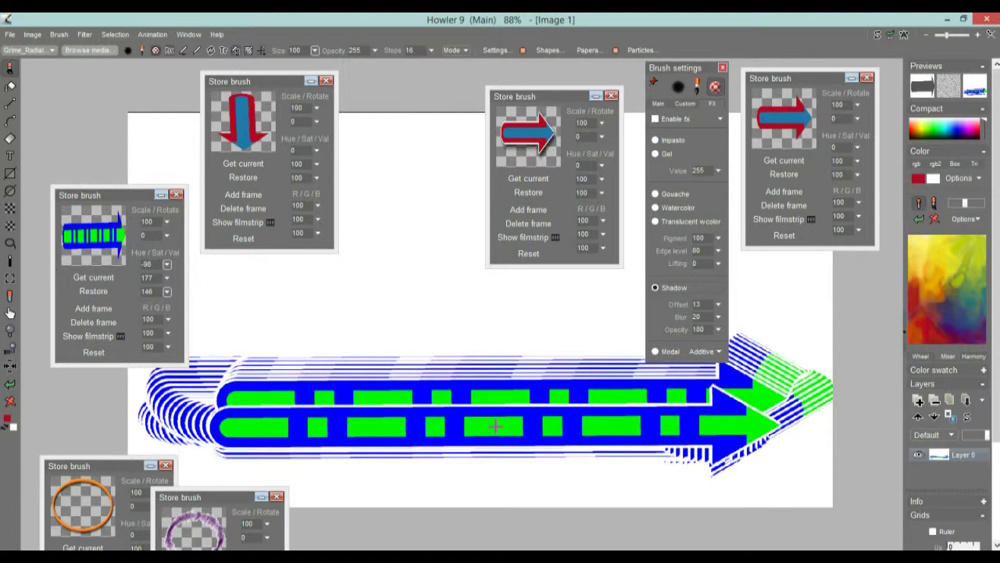
Pick purple from the colour mixing image as the secondary colour and try the dashed arrow brush over the painted strokes.
left_click_drag(625, 317, 899, 315)
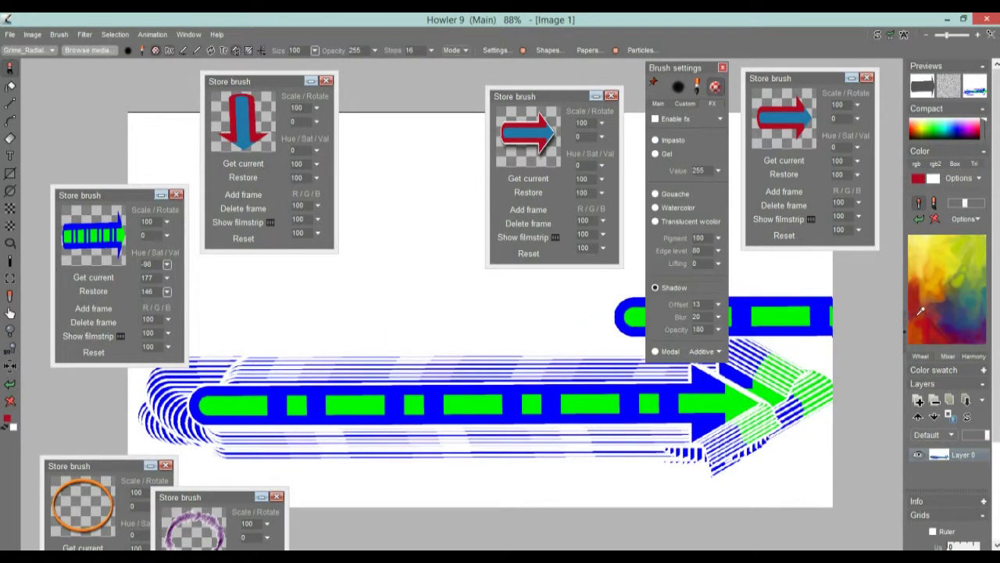
right_click(977, 334)
key("ctrl+z")
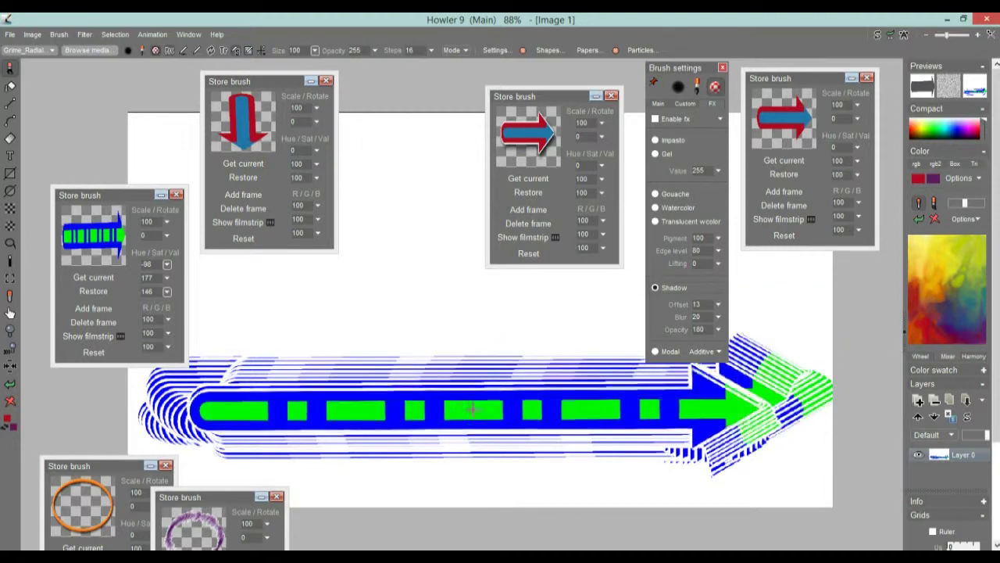
left_click_drag(234, 414, 480, 425)
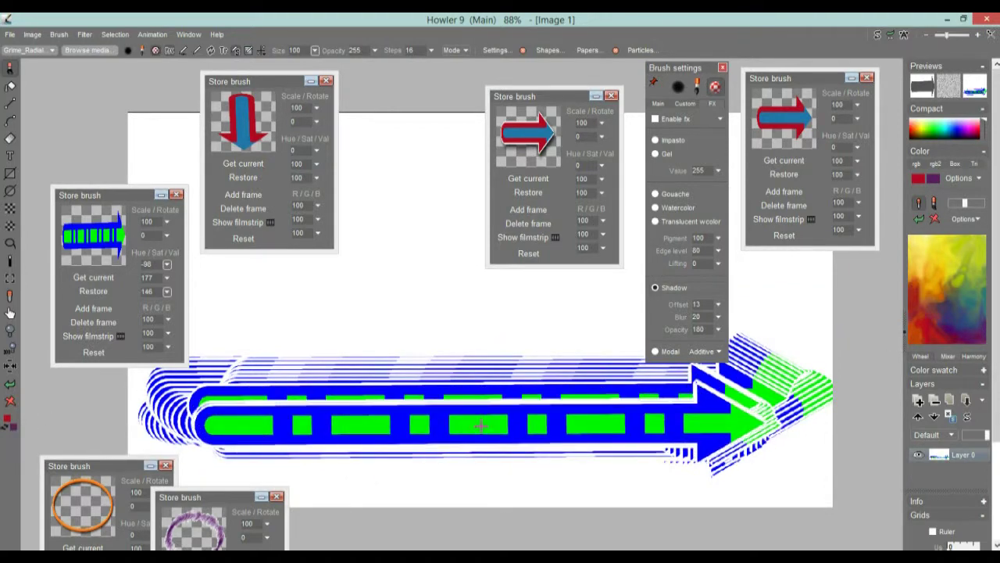
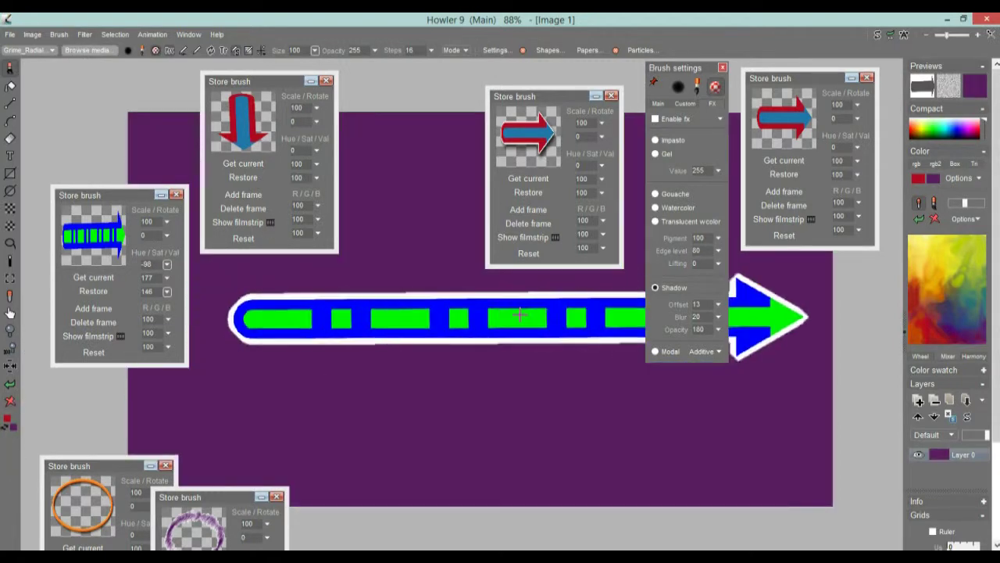
Add a black drop shadow to the white-outlined dashed arrow brush and stamp several arrows on the purple canvas.
left_click(67, 35)
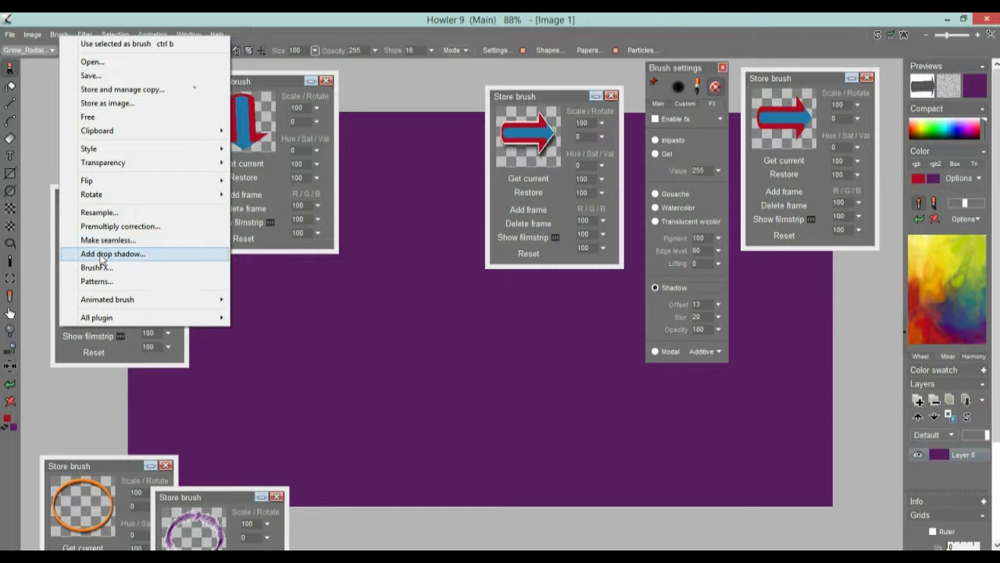
left_click(106, 255)
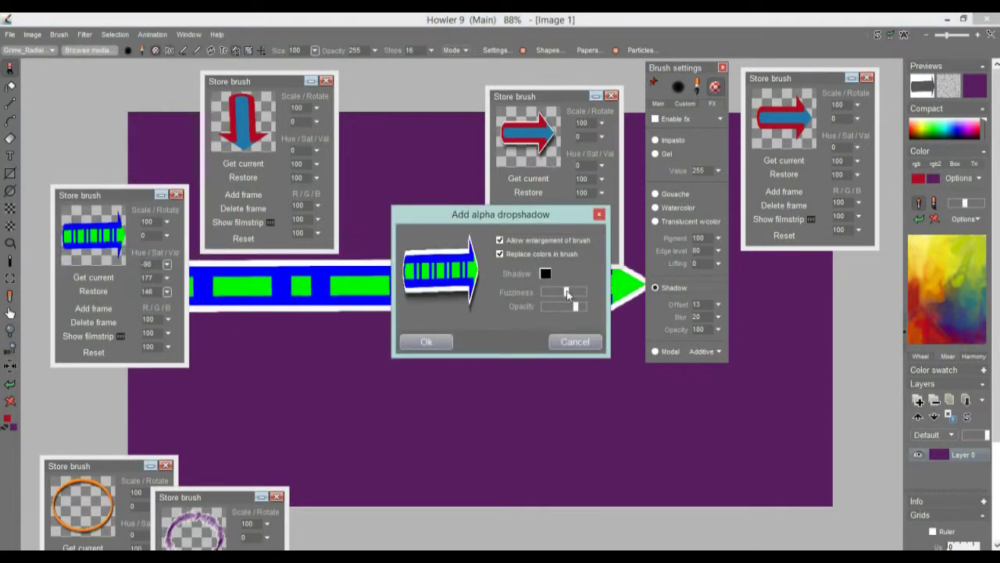
left_click(438, 341)
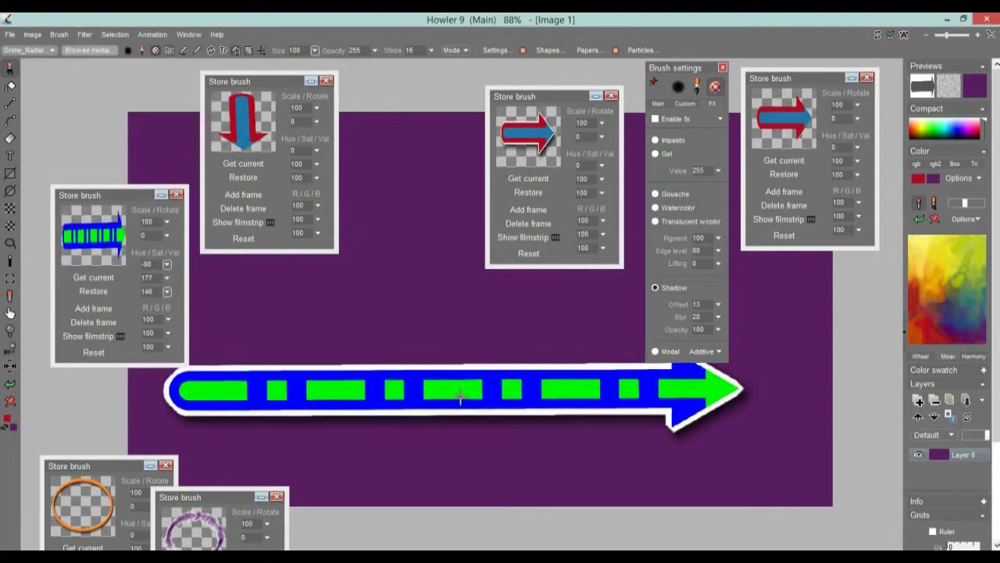
left_click(489, 405)
left_click(369, 331)
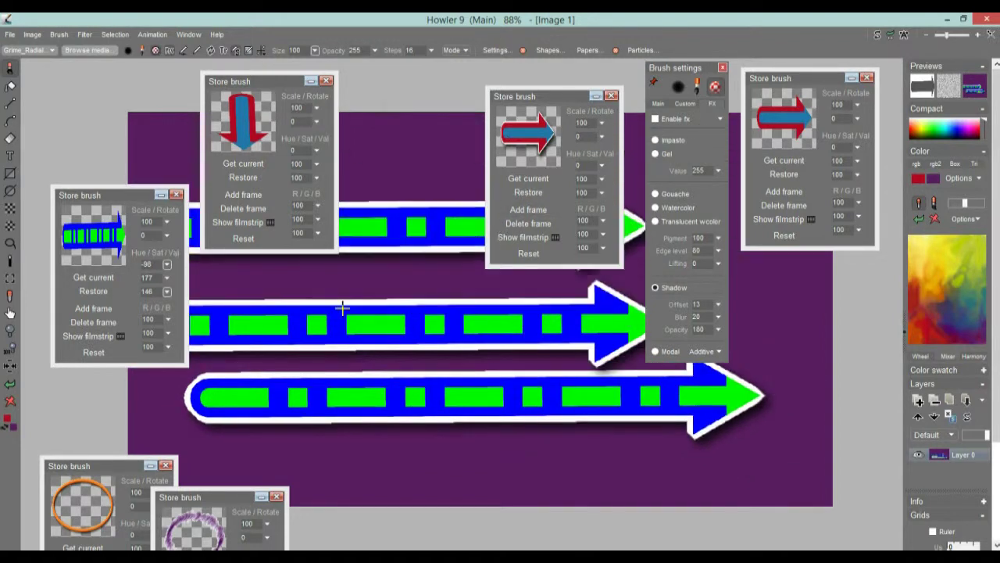
Clear the stamped arrows, set the secondary colour to white and clear the canvas to white.
left_click(10, 403)
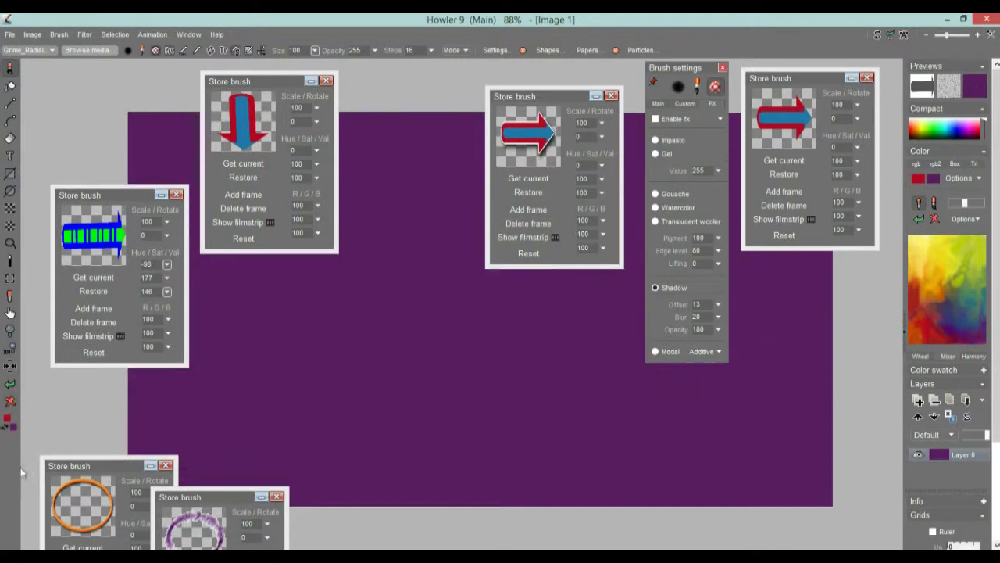
left_click(14, 429)
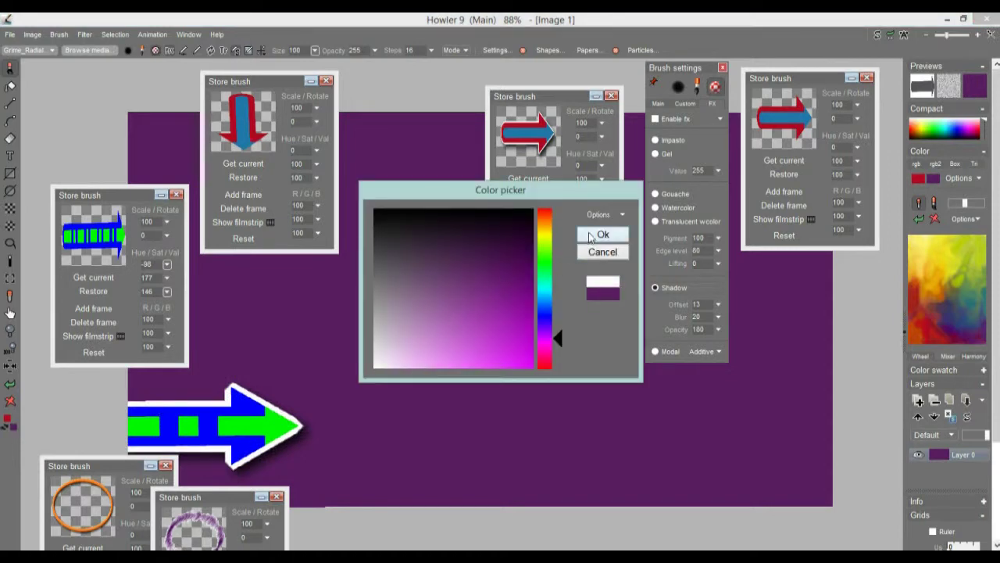
left_click(591, 237)
left_click(10, 403)
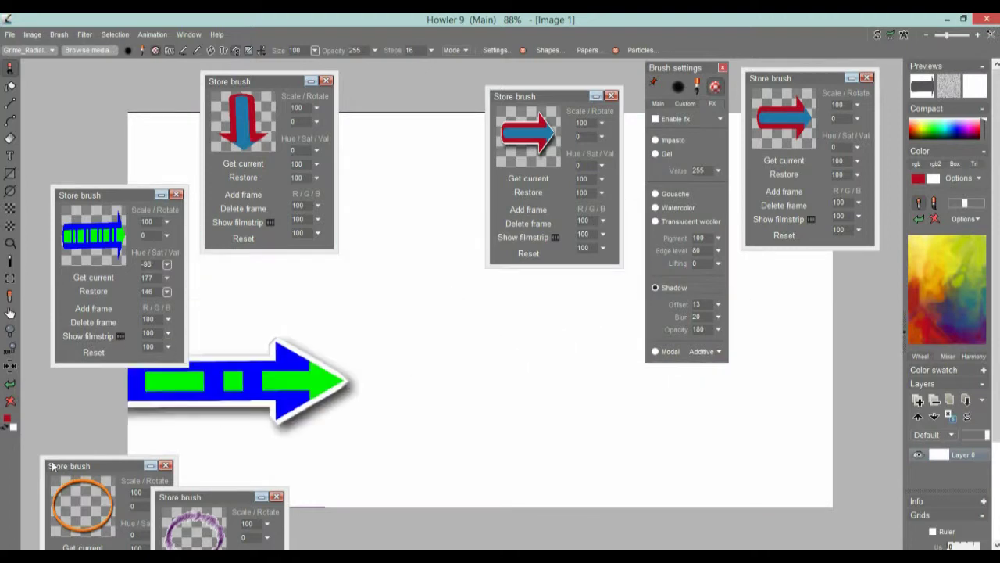
Load the stored orange ring brush, draw a red and blue dashed ellipse on the canvas and clear it.
left_click(82, 515)
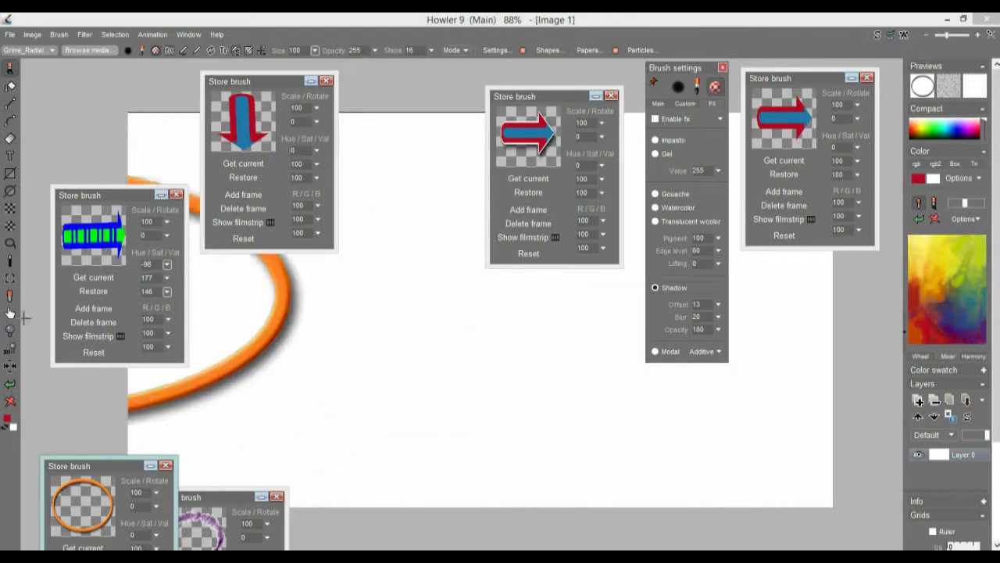
left_click(12, 405)
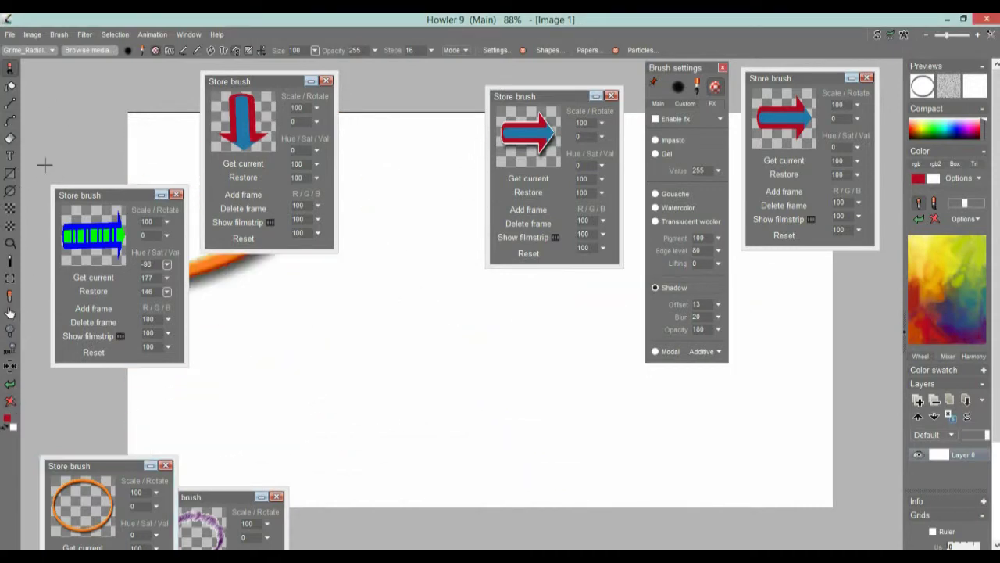
left_click(9, 192)
left_click_drag(286, 270, 608, 193)
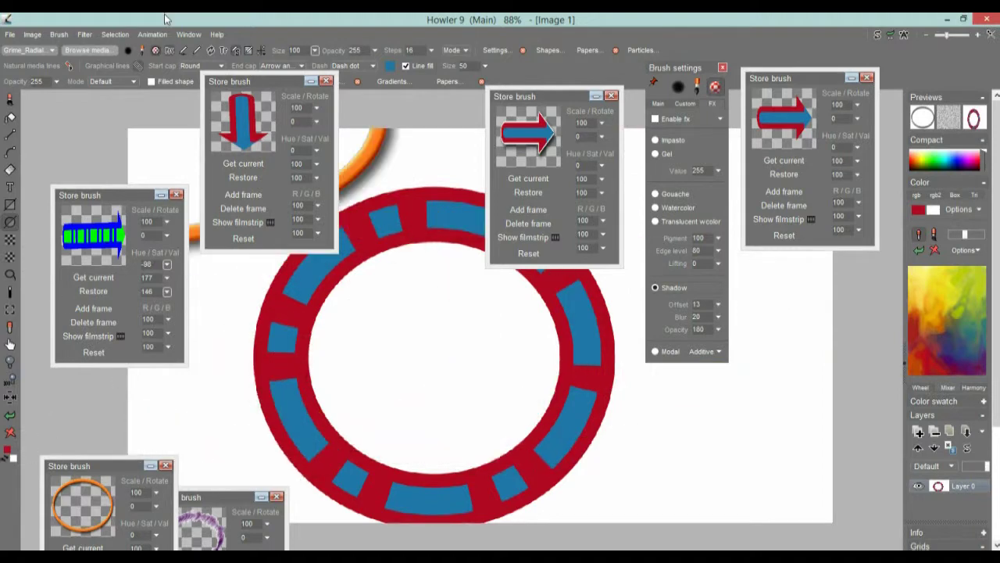
left_click(9, 433)
Close the brush settings and the three stored red and blue arrow brushes to uncover the canvas.
left_click(611, 96)
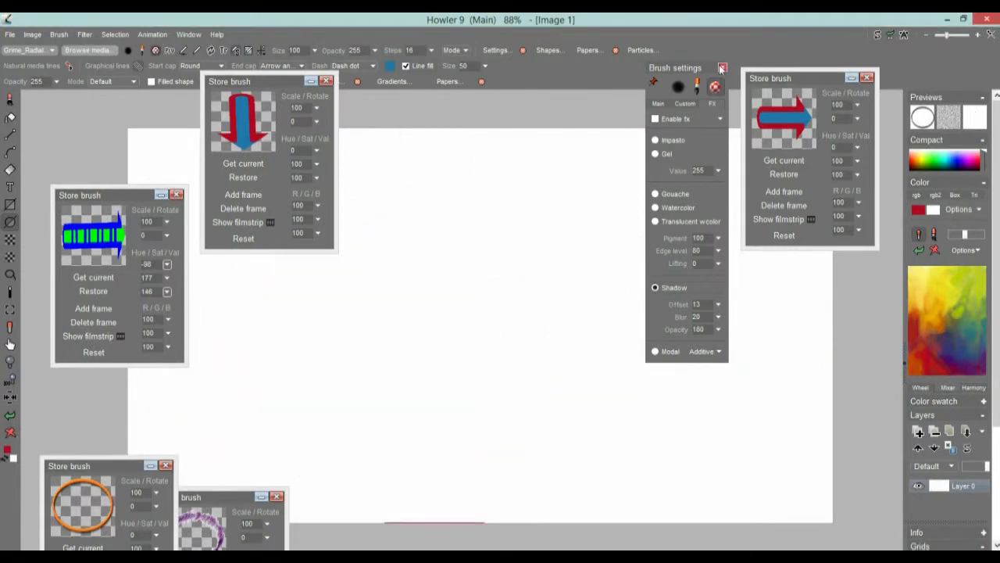
left_click(723, 68)
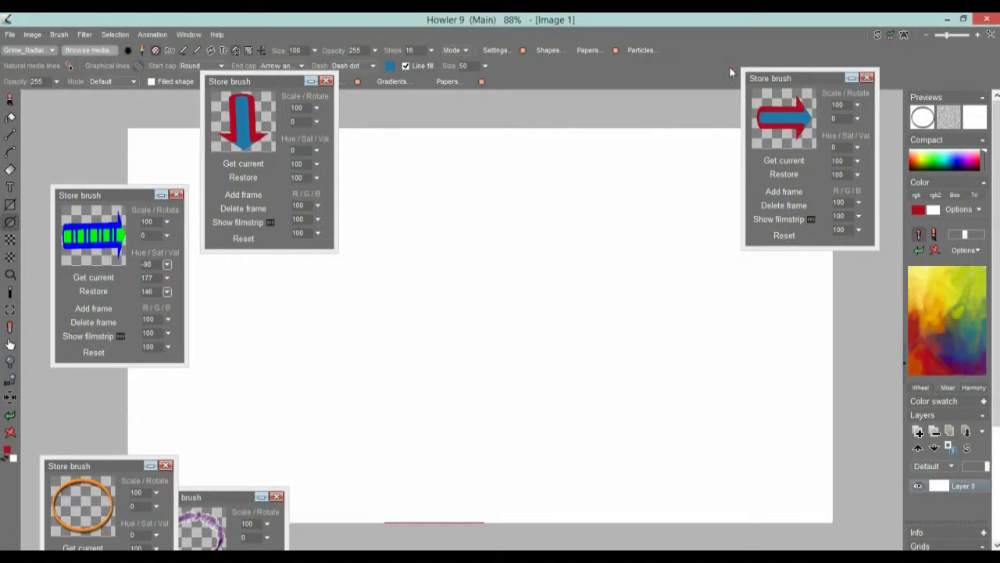
left_click(867, 78)
left_click(328, 81)
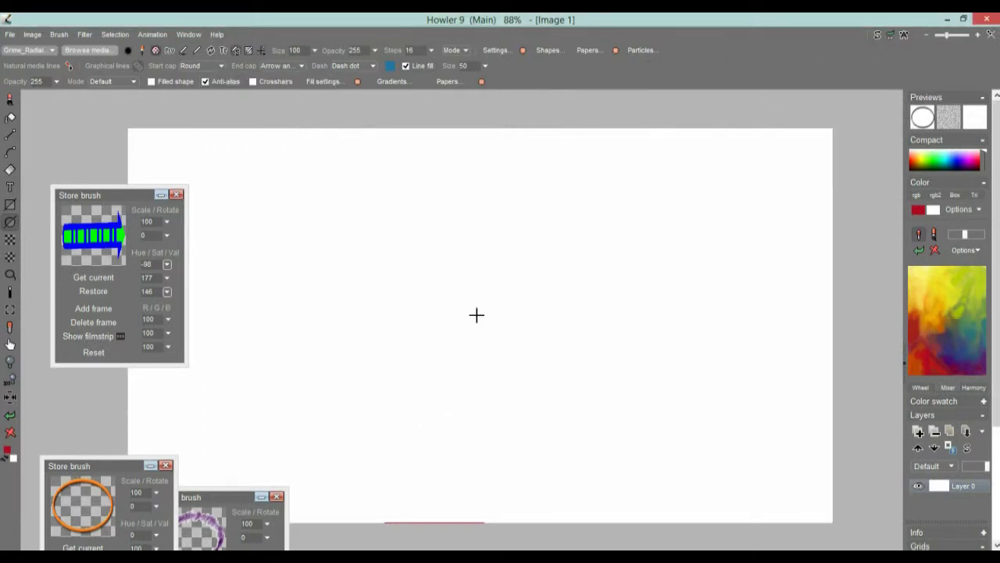
Draw a large dash-dot ellipse, set the line fill size to 25 and draw a smaller ellipse inside it.
left_click_drag(469, 334, 728, 165)
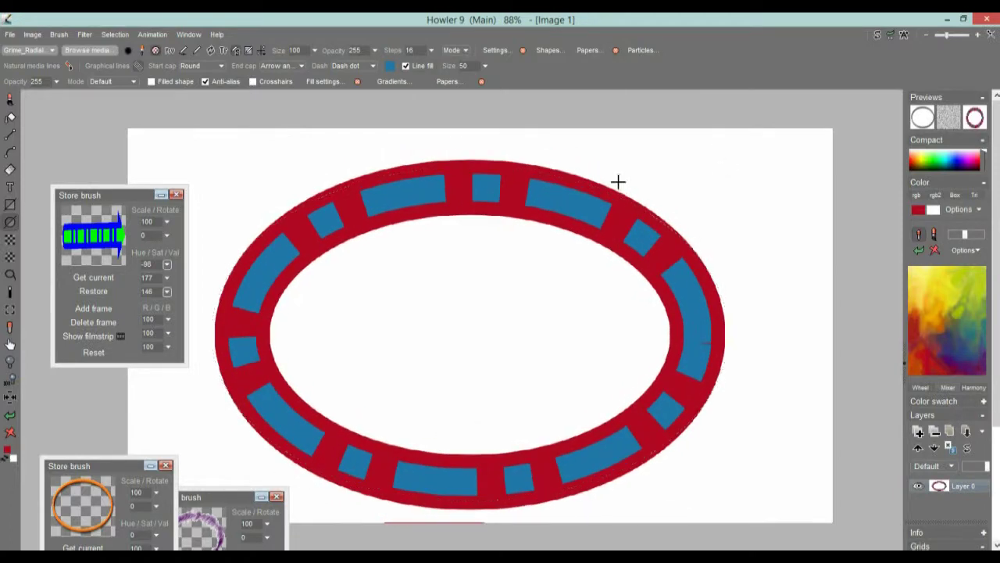
left_click(485, 67)
left_click_drag(444, 89, 431, 88)
mouse_move(492, 289)
left_mouse_down()
mouse_move(614, 211)
mouse_move(632, 252)
mouse_move(517, 183)
left_mouse_up()
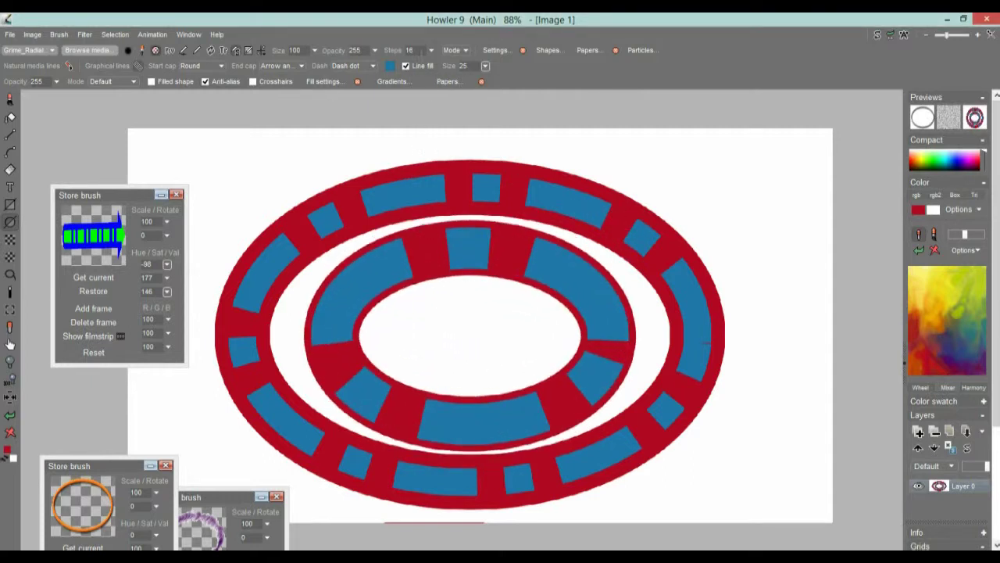
Set the brush size to 44, try an overlapping ellipse, clear the canvas and draw a single thin dashed ellipse.
left_click(315, 50)
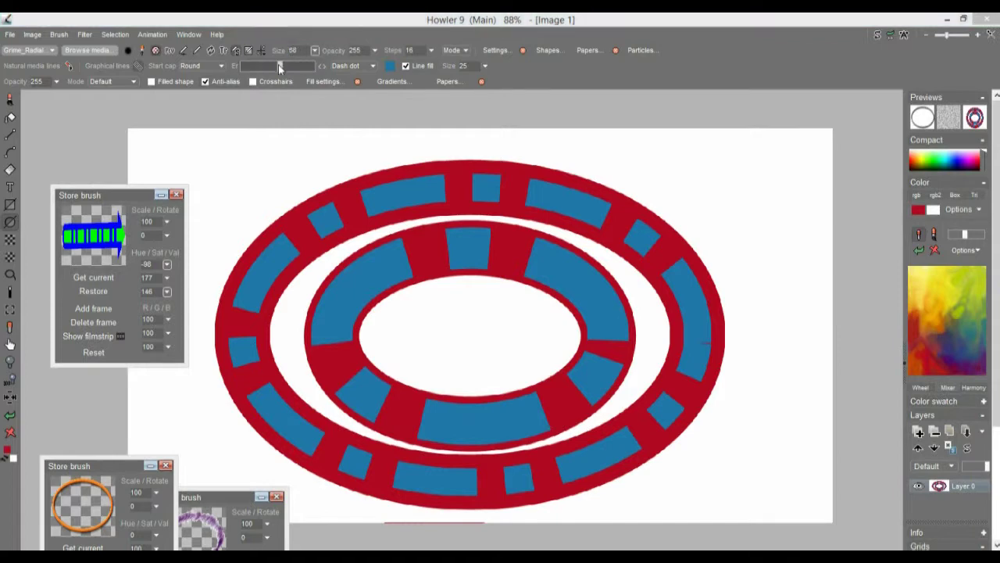
left_click_drag(406, 277, 576, 174)
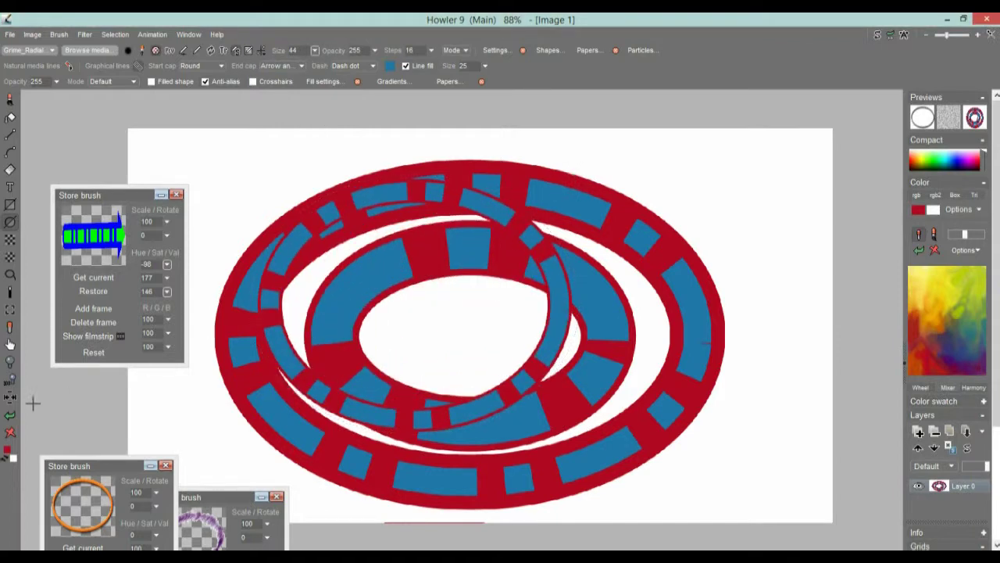
left_click(11, 434)
left_click_drag(472, 324, 679, 141)
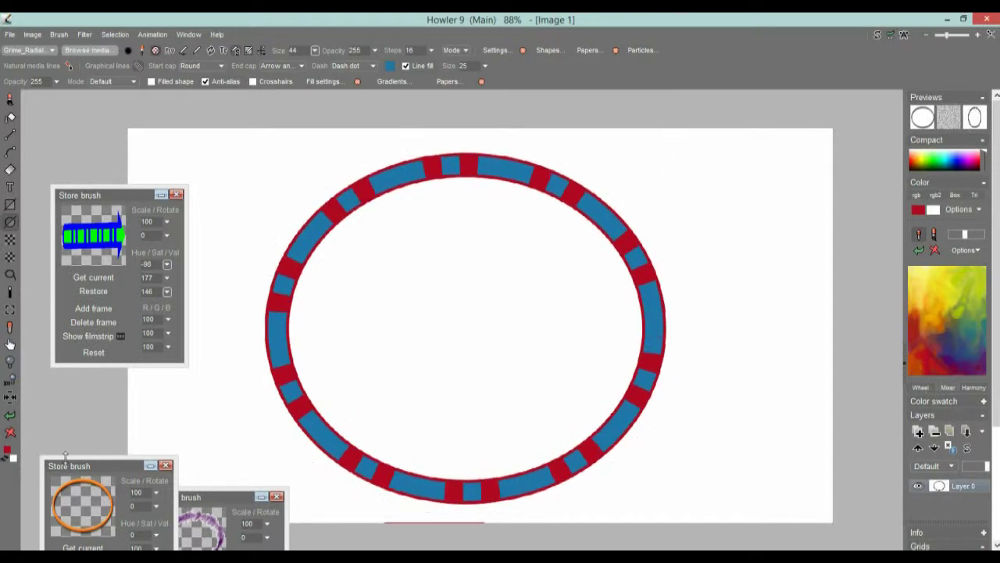
Pick yellow-green from the colour mixing image as the primary colour and draw a wide dashed ellipse on a cleared canvas.
left_click_drag(944, 335, 966, 275)
left_click_drag(395, 345, 550, 224)
left_click(9, 434)
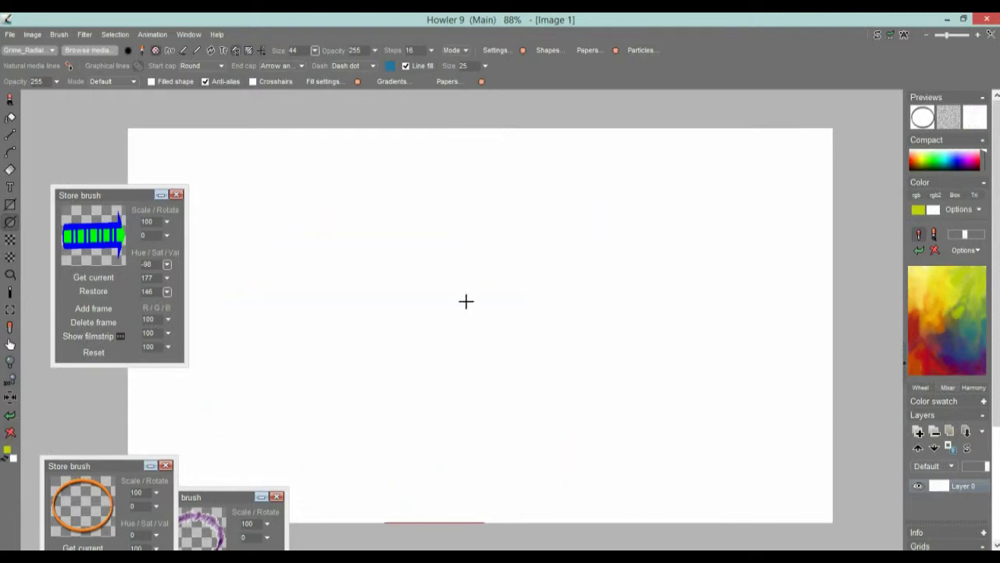
mouse_move(484, 313)
left_mouse_down()
mouse_move(509, 252)
mouse_move(656, 161)
mouse_move(696, 145)
mouse_move(735, 152)
left_mouse_up()
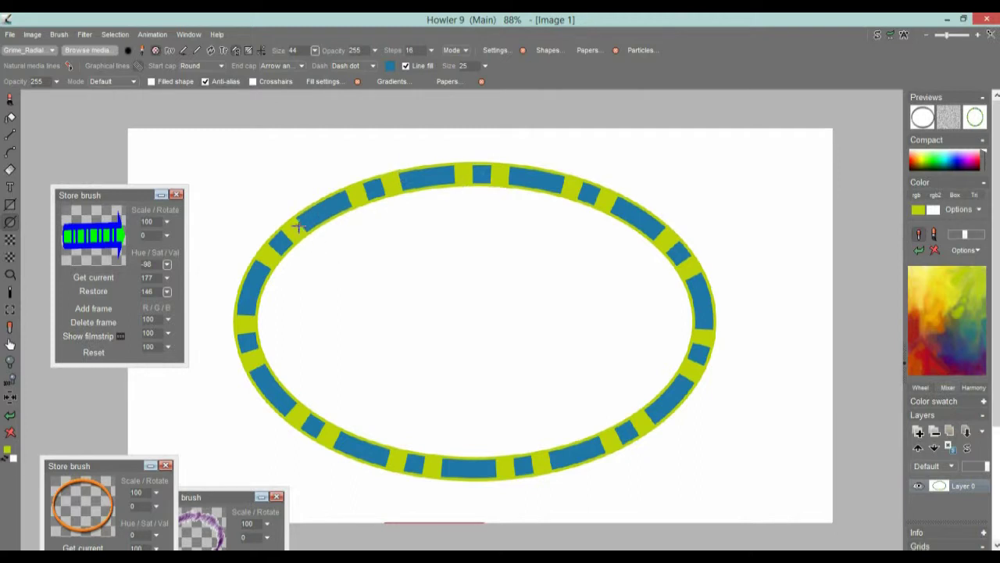
Select the ellipse's yellow-green areas by colour key to alpha, using HSV difference and tolerance 140.
left_click(115, 35)
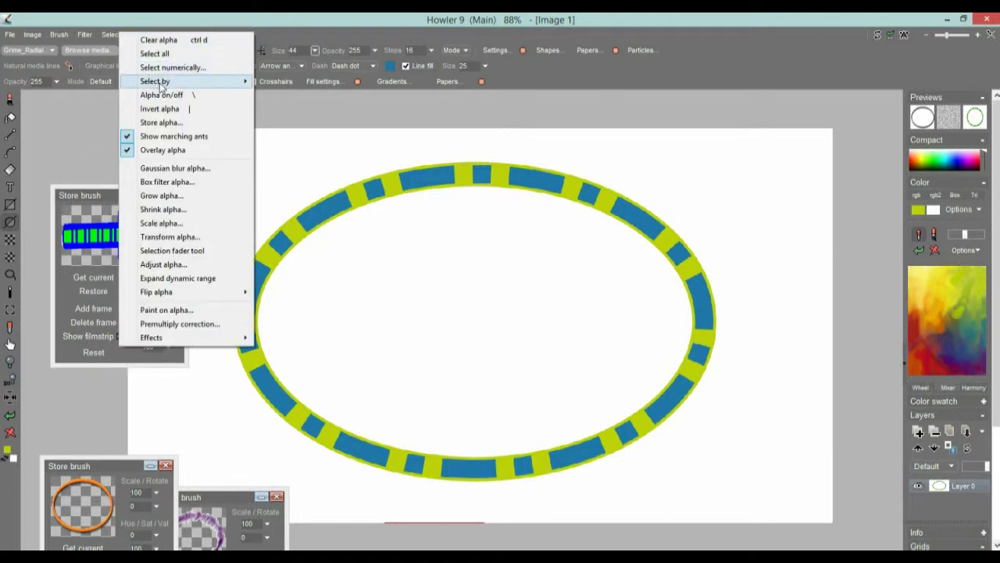
mouse_move(161, 84)
left_click(290, 122)
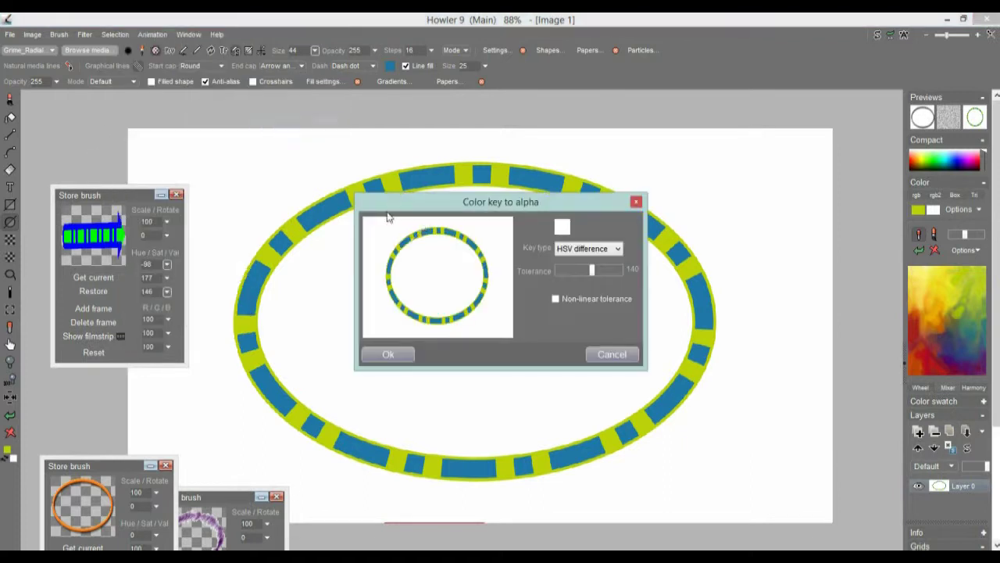
left_click(449, 229)
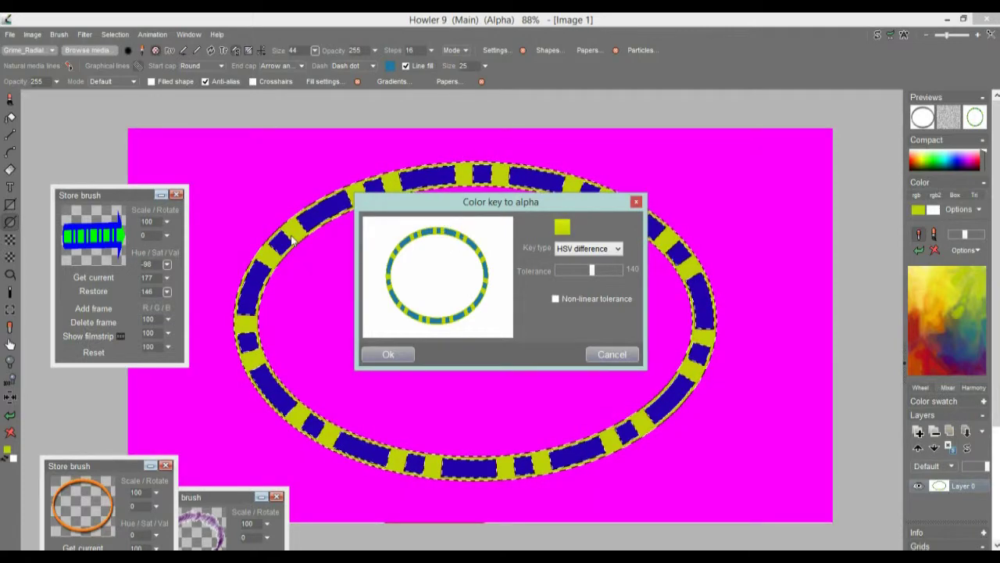
left_click(437, 227)
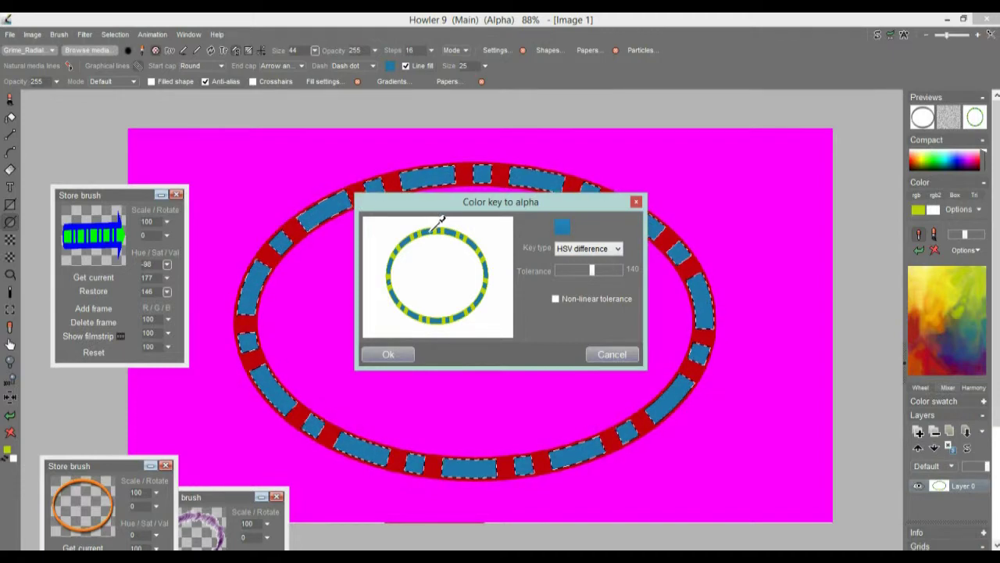
left_click(443, 226)
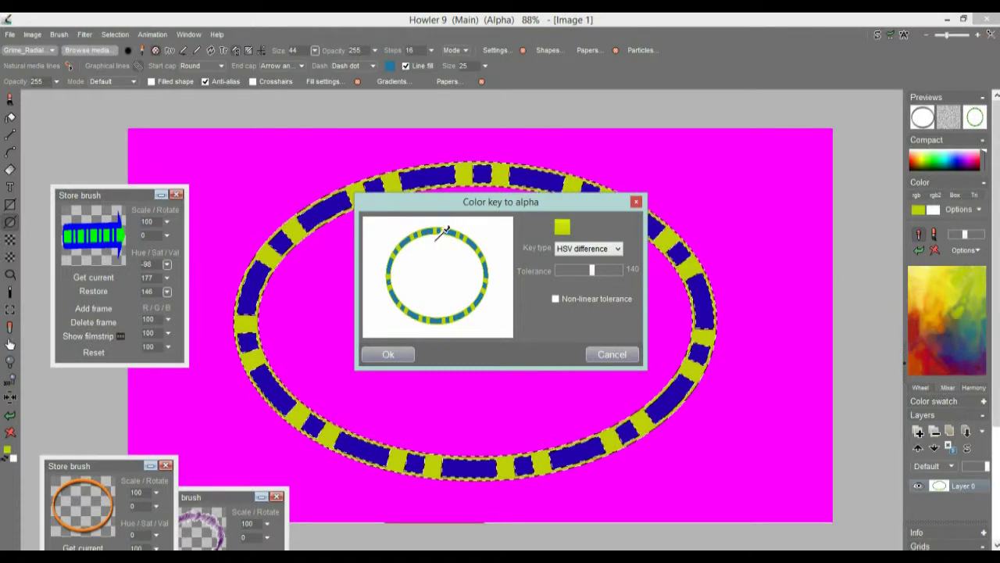
left_click(398, 353)
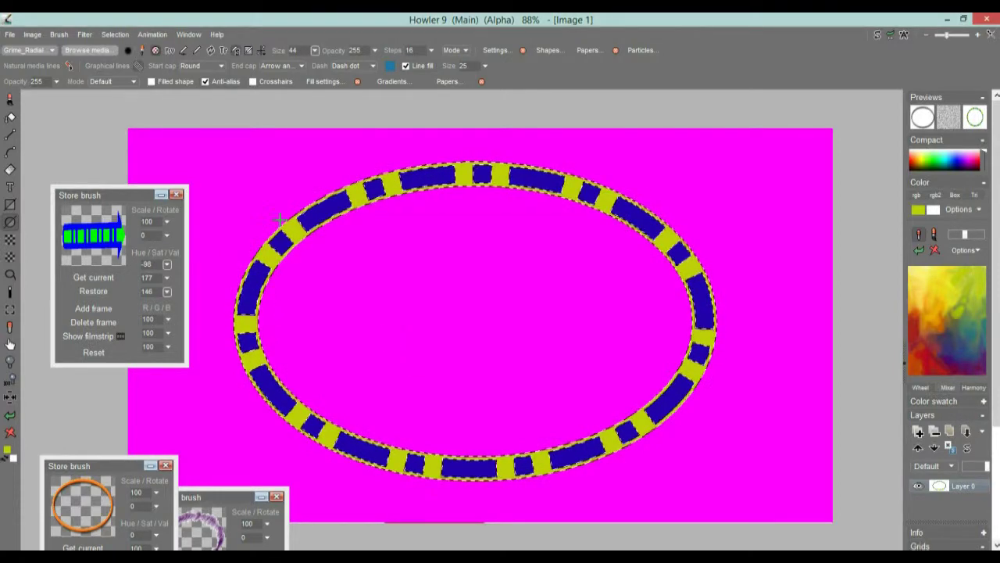
Emboss the ellipse by alpha with smoothness 12 and clear the alpha selection.
left_click(114, 35)
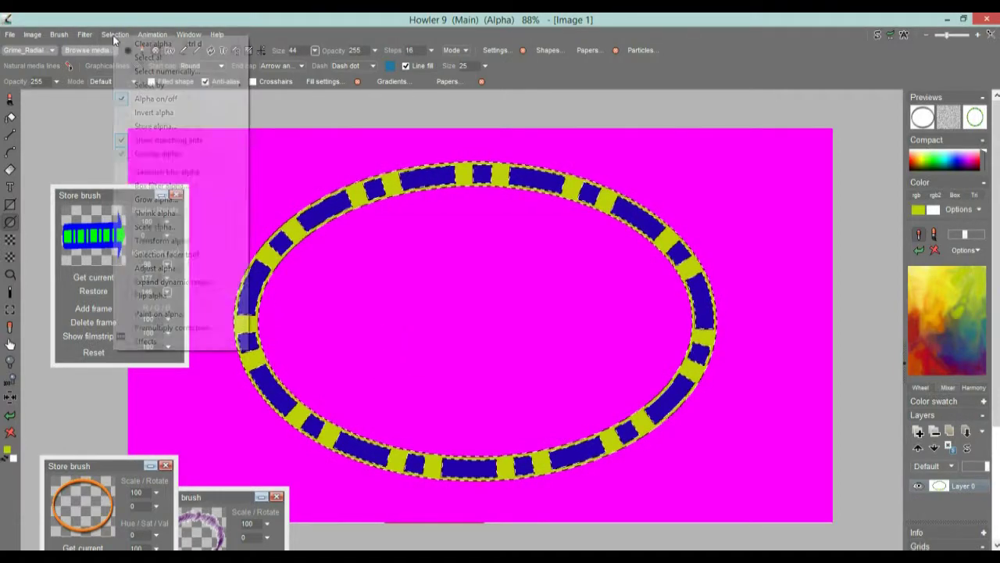
mouse_move(202, 345)
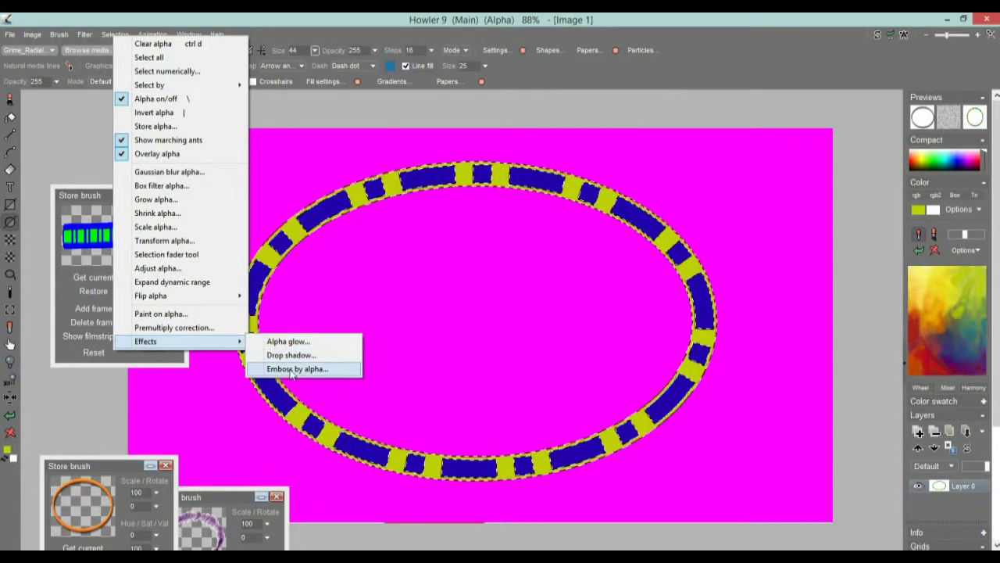
left_click(293, 369)
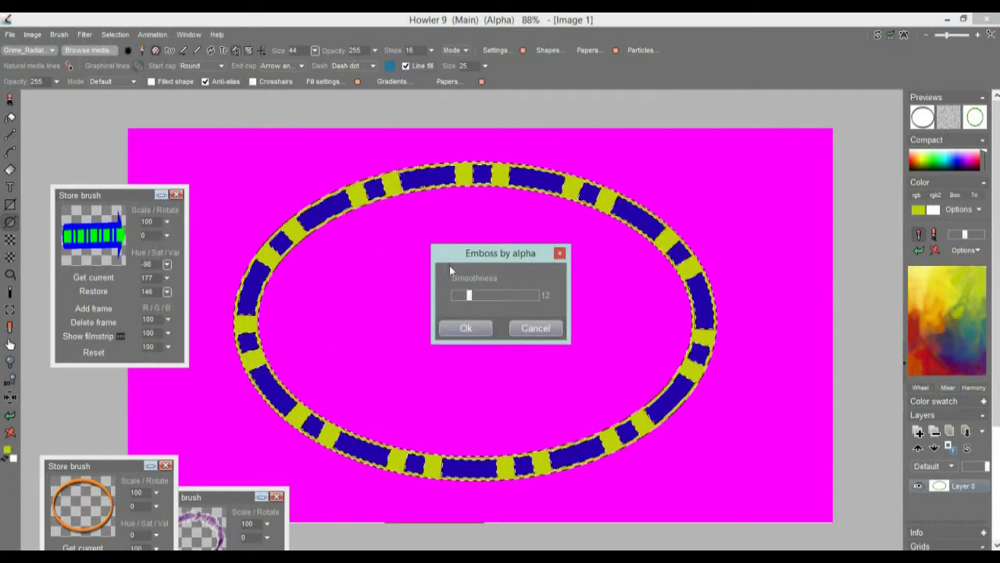
left_click(466, 328)
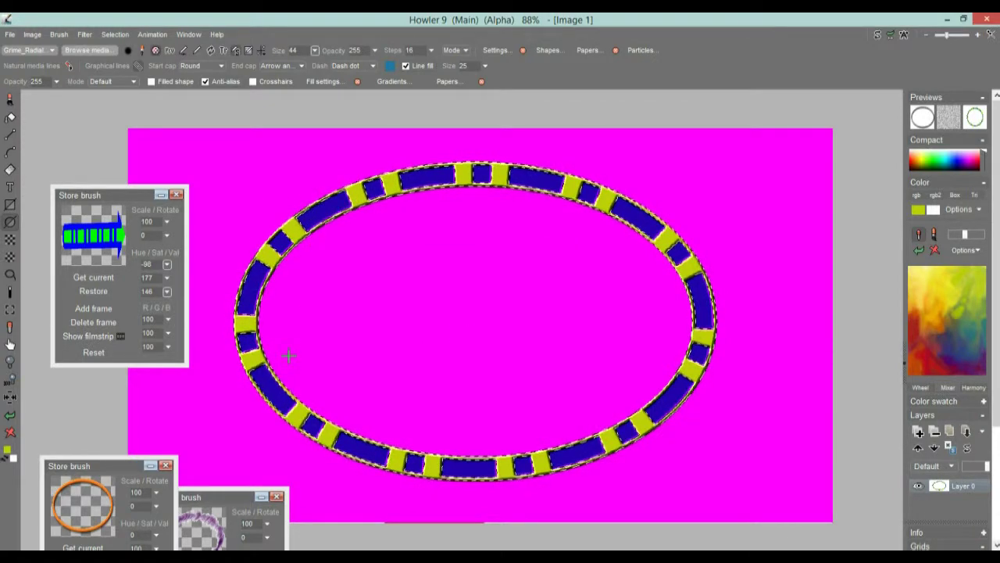
left_click(115, 34)
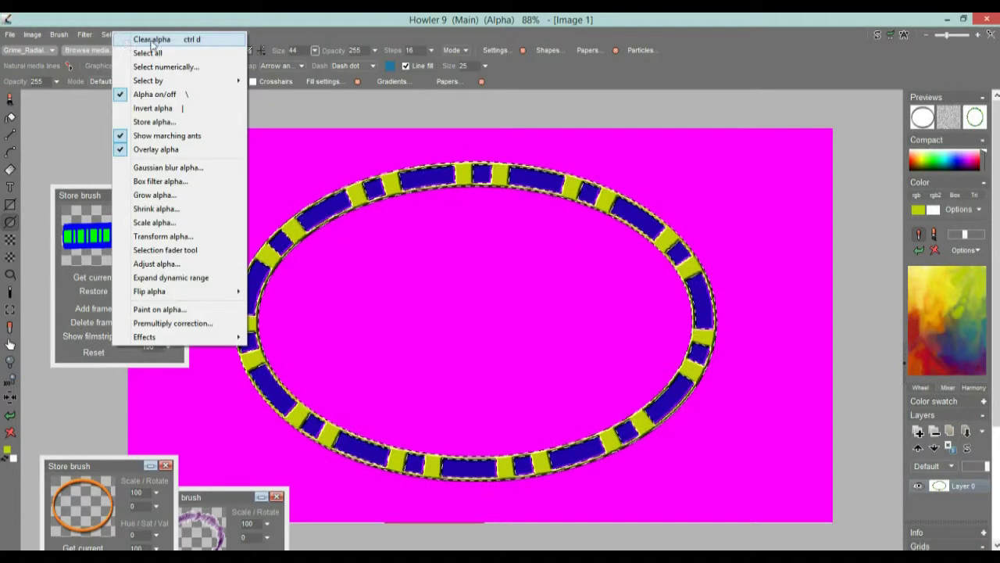
left_click(151, 41)
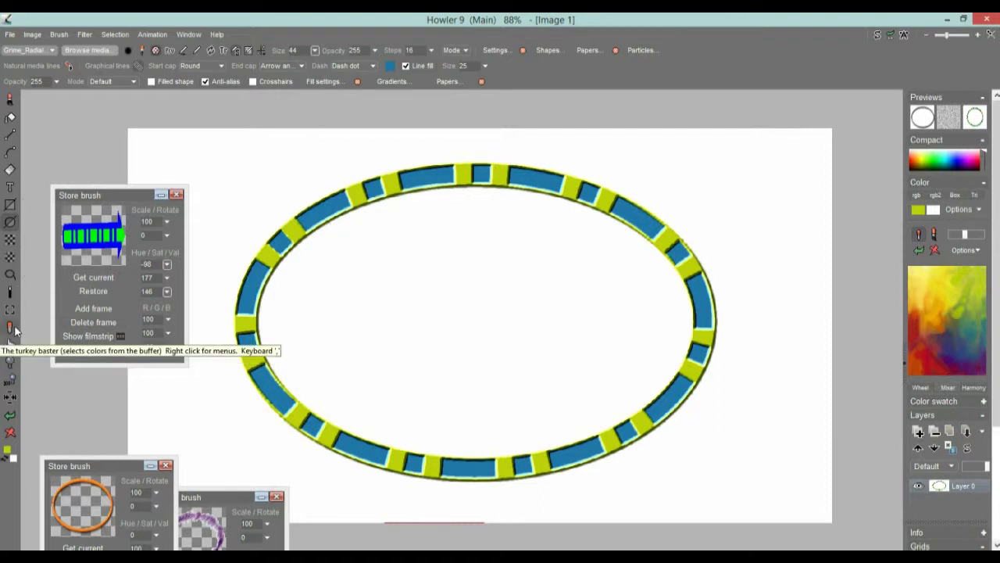
Select the white area inside the embossed ellipse with the Magic wand at tolerance 25.
left_click(10, 301)
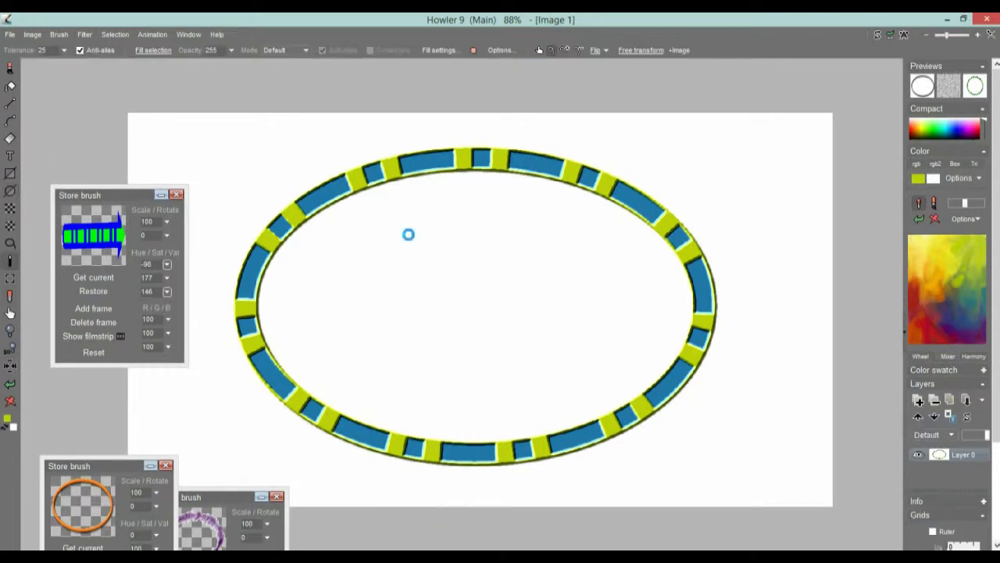
left_click(408, 234)
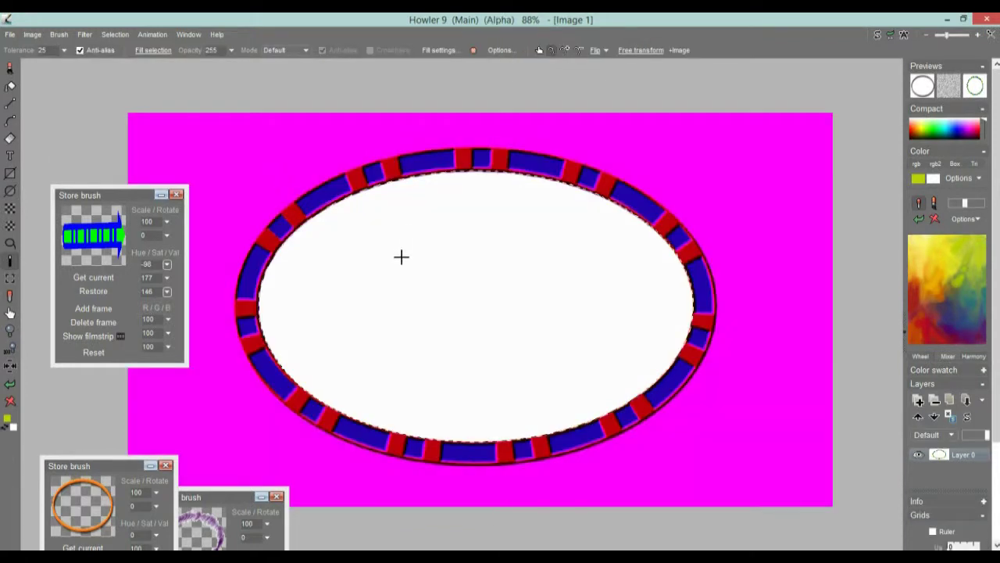
Add the white background outside the ellipse to the Magic wand selection and invert the alpha so only the dashed ring is selected.
left_click(250, 151)
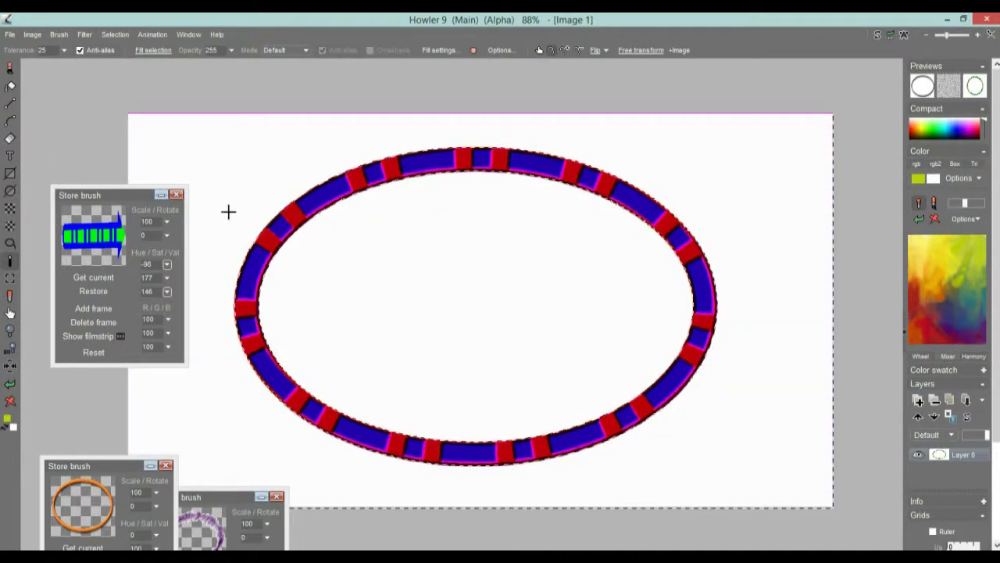
left_click(115, 35)
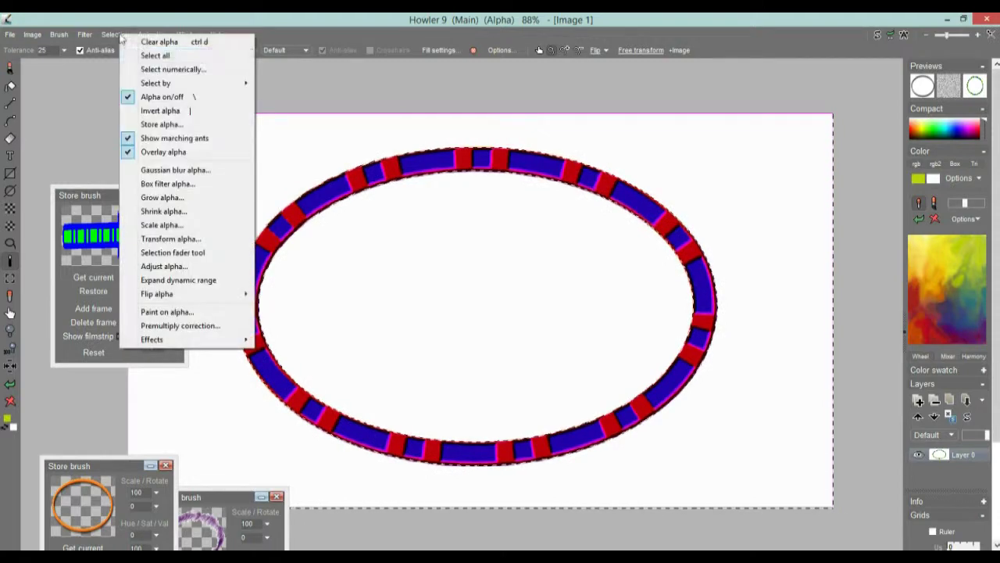
left_click(172, 115)
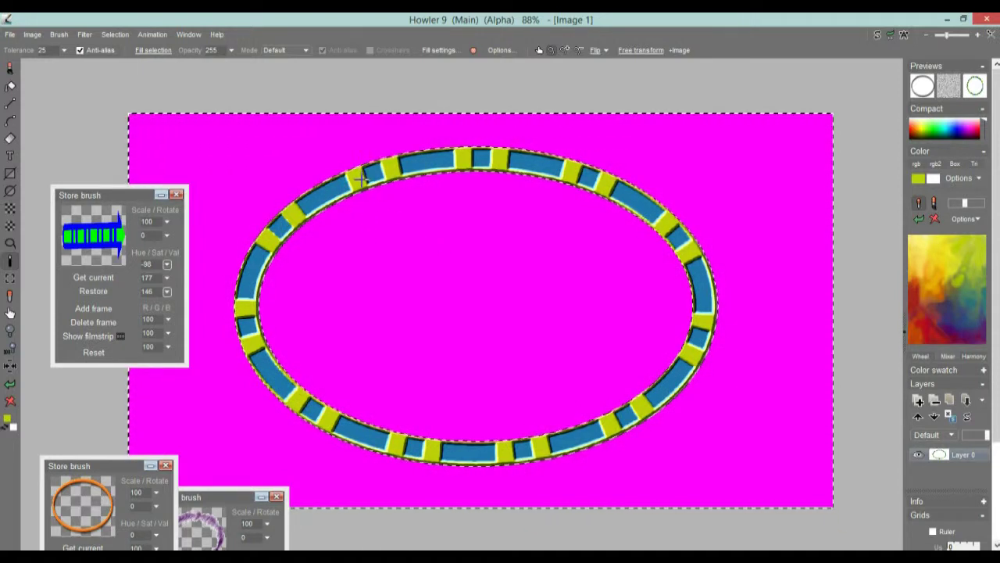
Shrink the ring's alpha selection by 1 and check its edges up close.
left_click(113, 34)
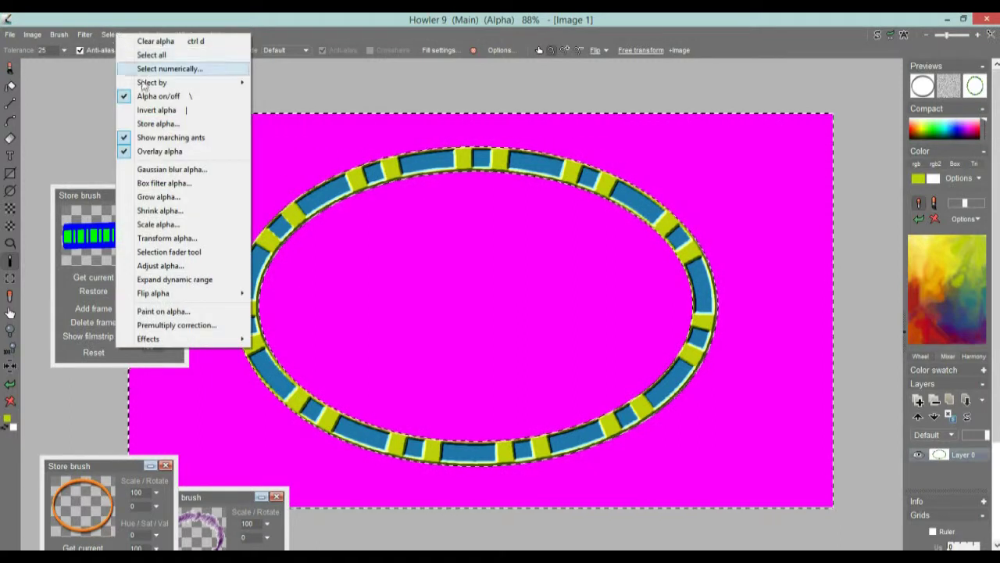
left_click(172, 210)
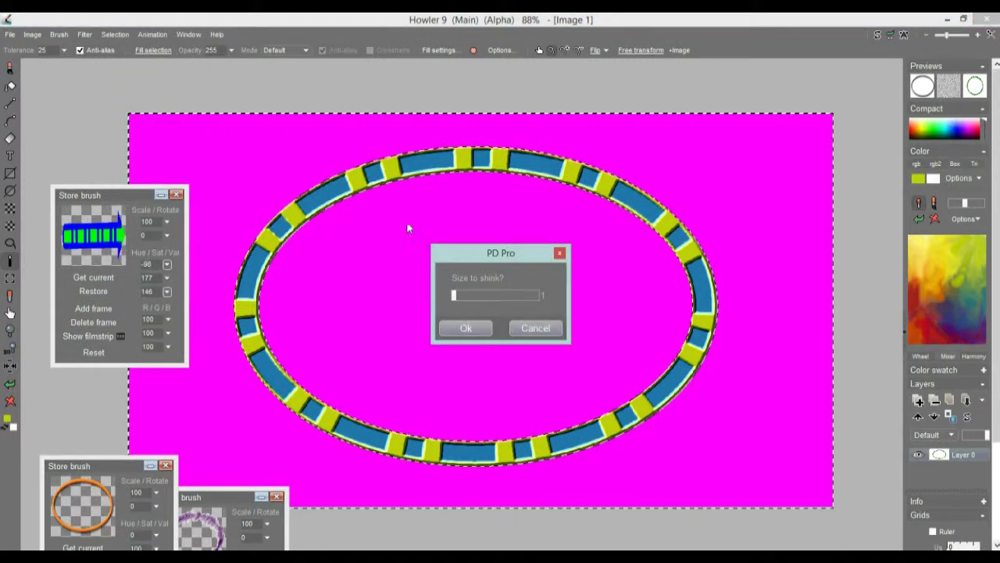
left_click(466, 327)
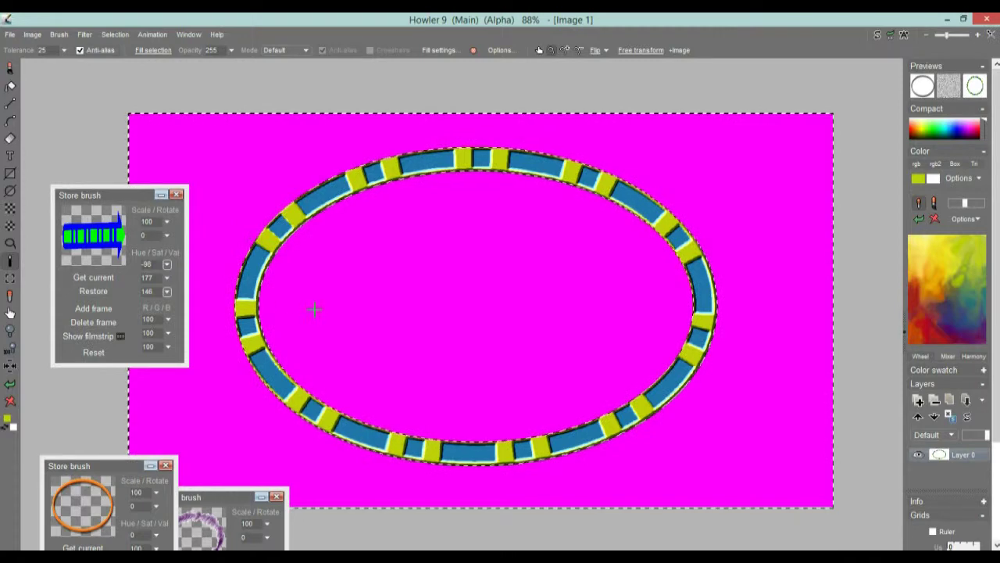
scroll(406, 304, "up", 3)
scroll(495, 310, "down", 3)
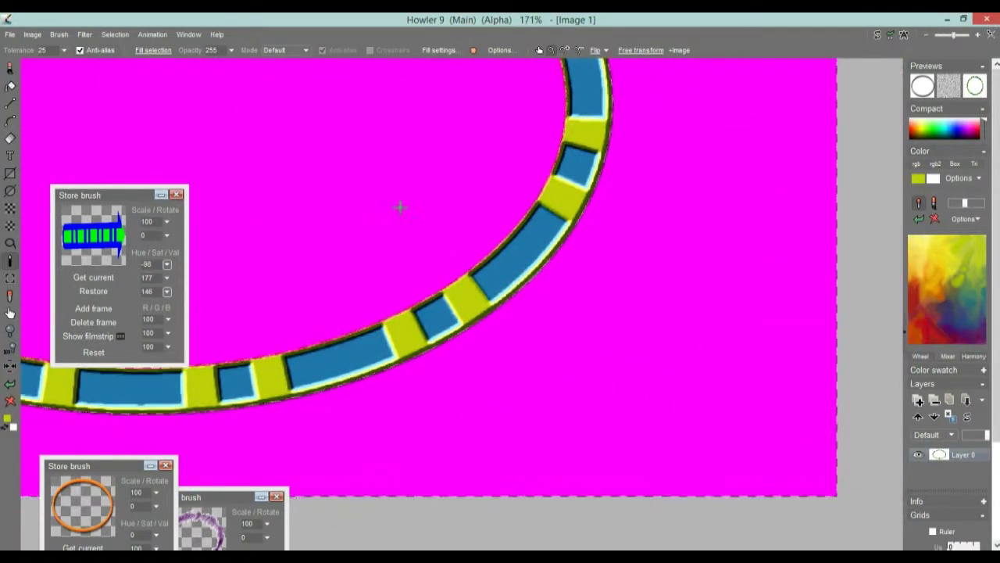
scroll(397, 205, "up", 2)
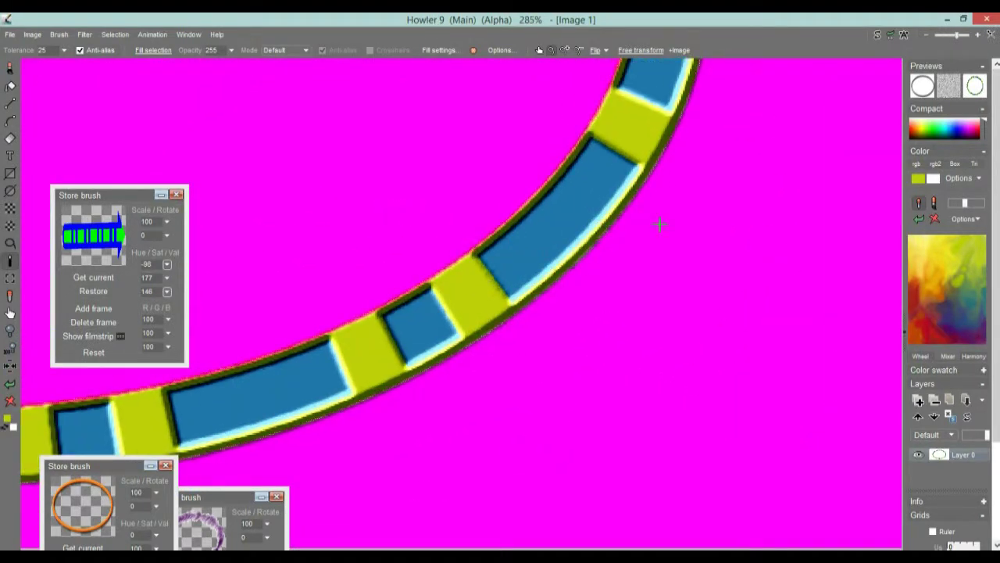
scroll(659, 225, "down", 4)
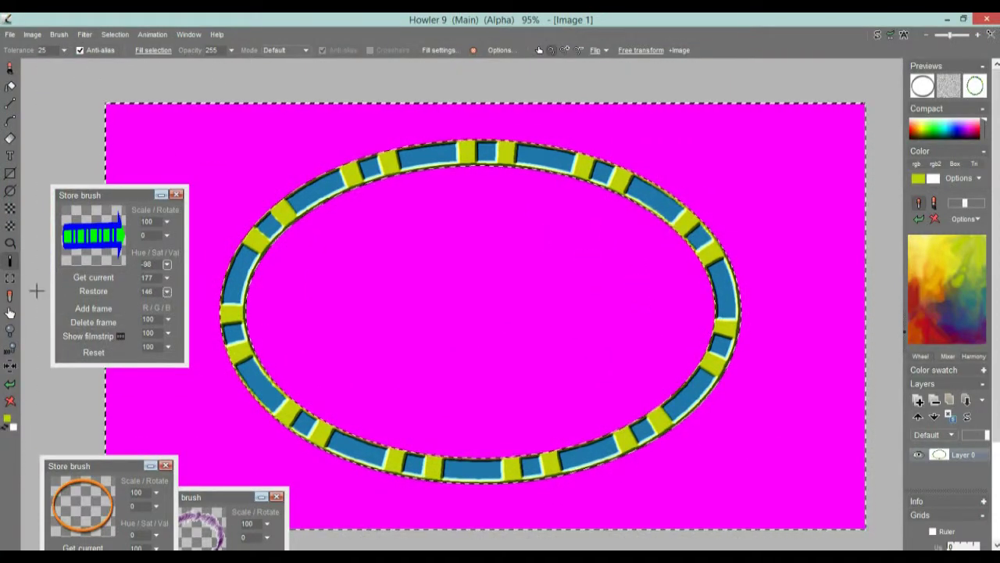
Use the selected dashed ring as a custom brush and store a managed copy of it.
left_click(11, 280)
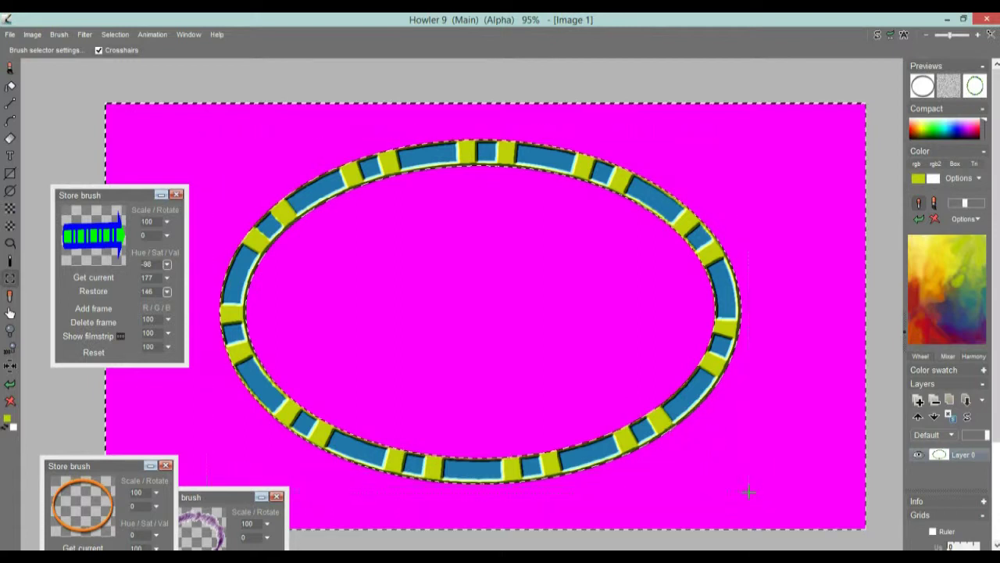
key("b")
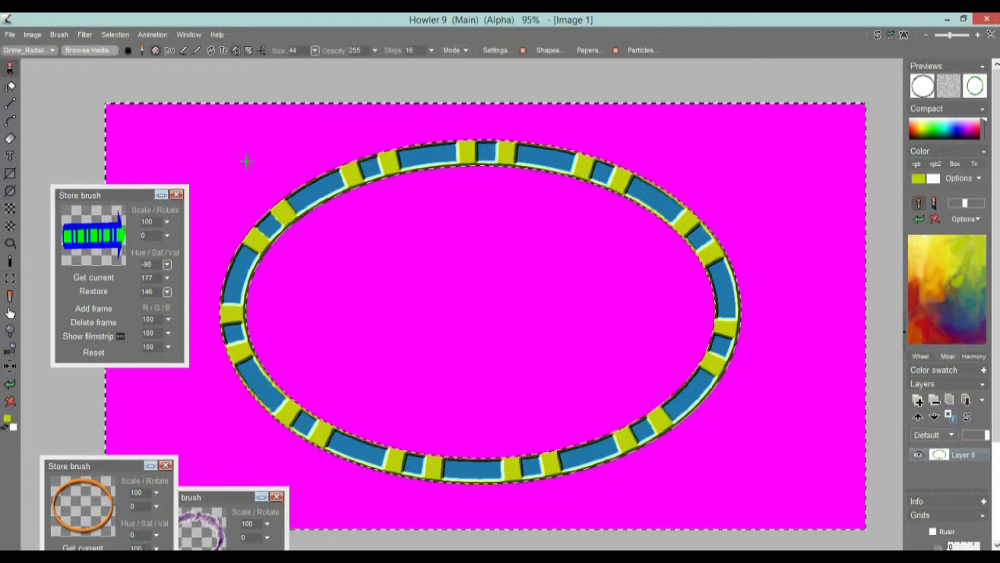
left_click(58, 34)
left_click(137, 88)
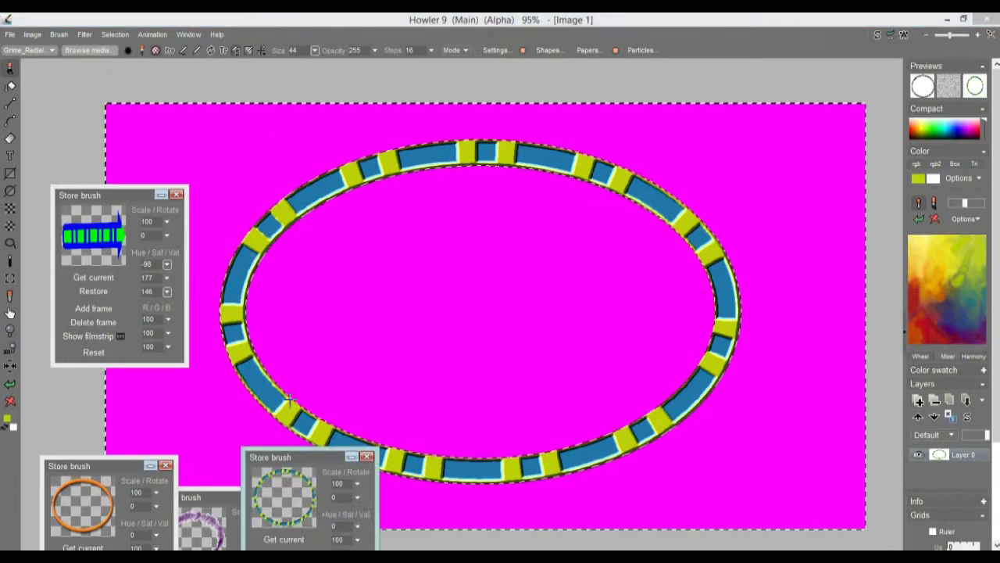
View the stored ring brush's filmstrip, hide it again and park its window beside the stored arrow brush.
left_click_drag(307, 462, 271, 105)
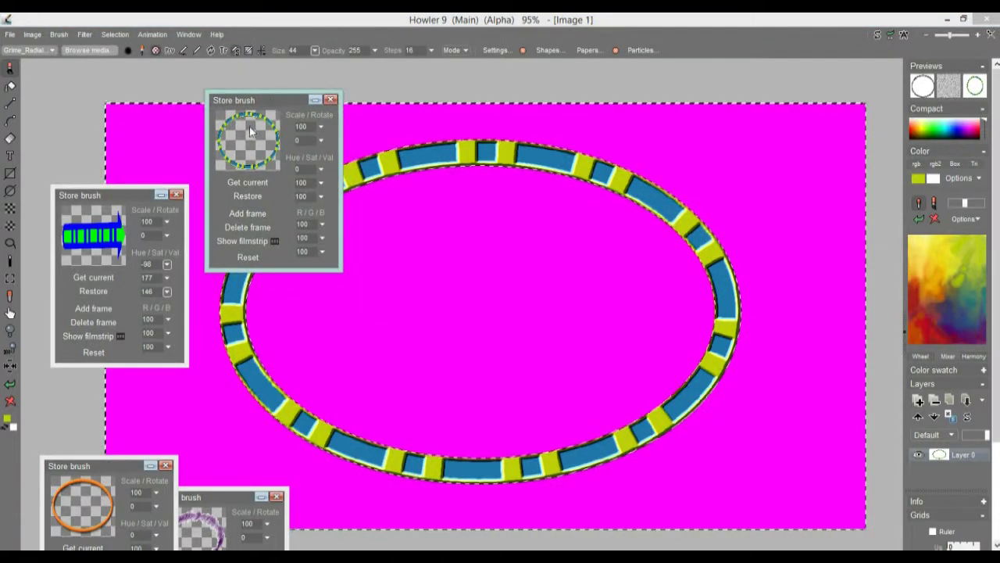
left_click(257, 242)
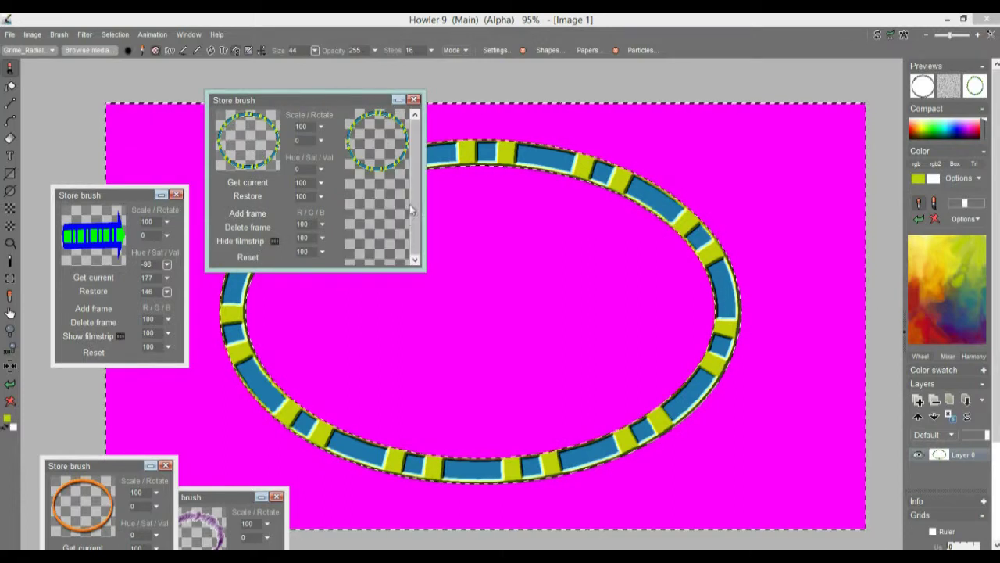
left_click(253, 240)
left_click_drag(271, 101, 70, 109)
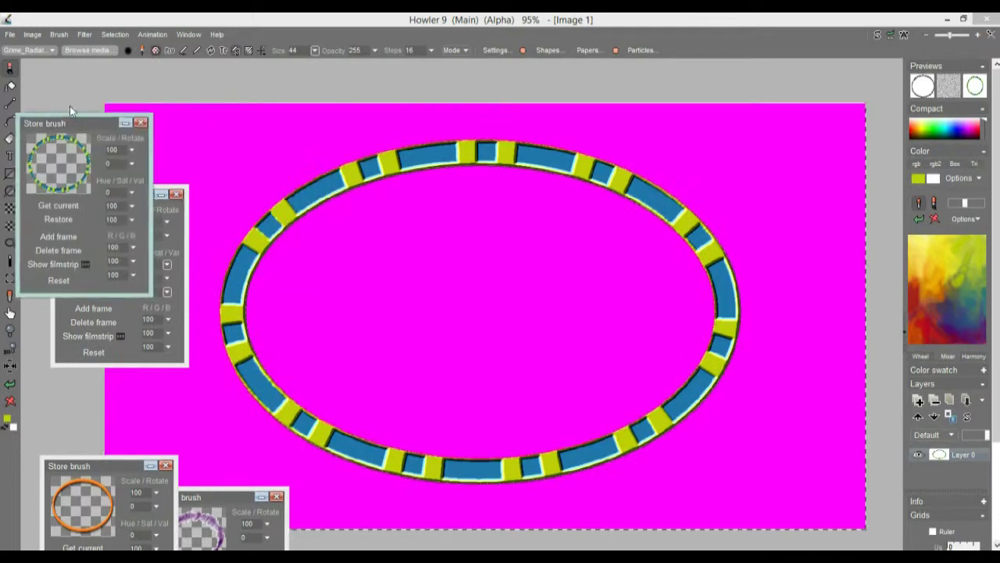
Add a black drop shadow to the ring brush, with reduced fuzziness and slightly lower opacity.
left_click(58, 34)
mouse_move(110, 304)
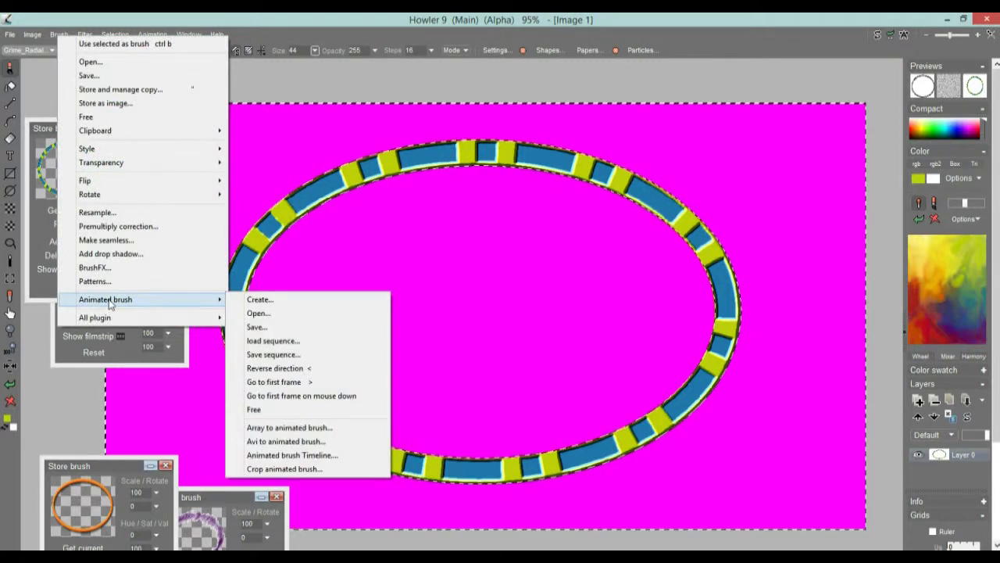
left_click(100, 255)
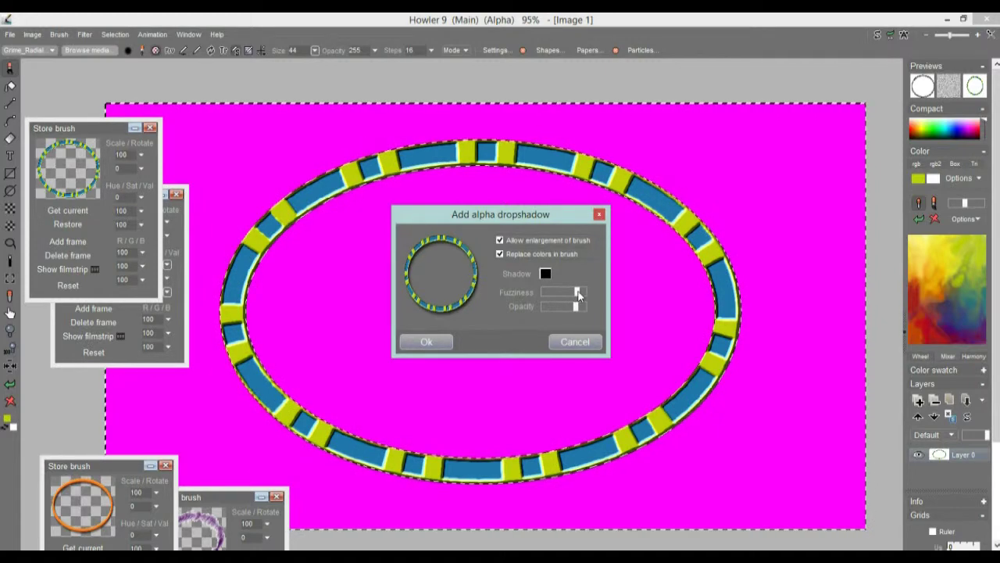
left_click_drag(576, 294, 560, 293)
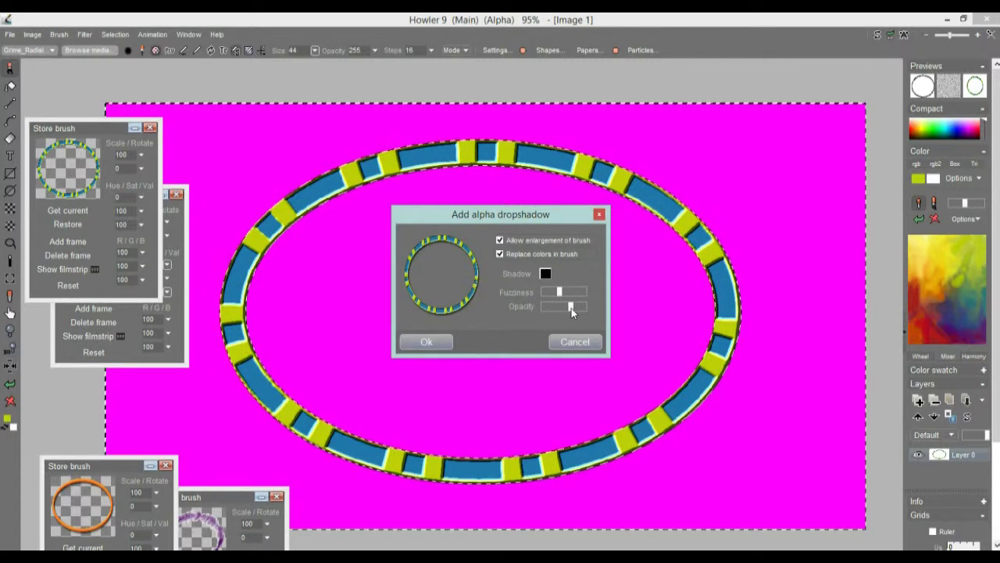
left_click(426, 341)
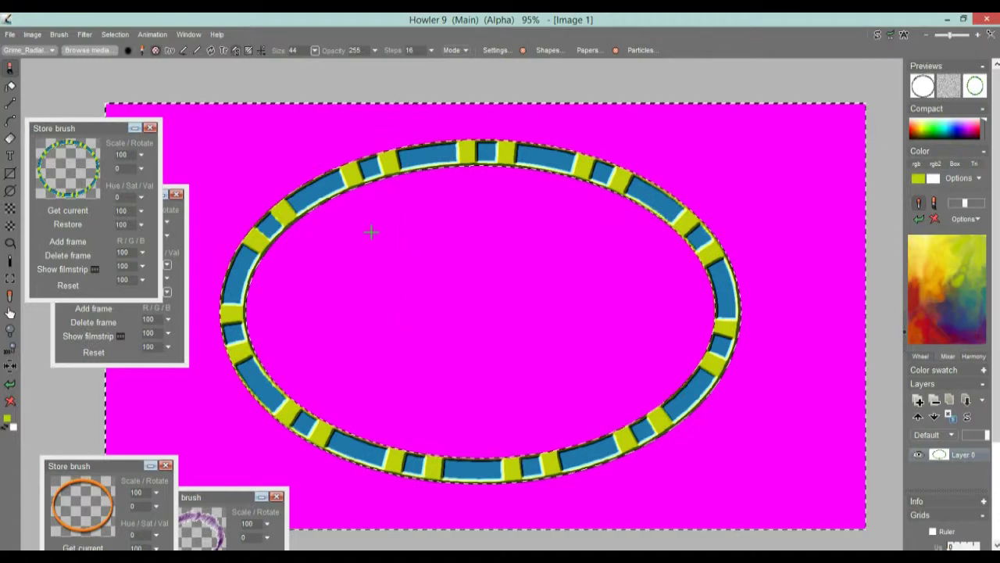
Clear the alpha selection and cover the whole canvas with overlapping strokes of the shadowed ring brush.
left_click_drag(461, 297, 550, 290)
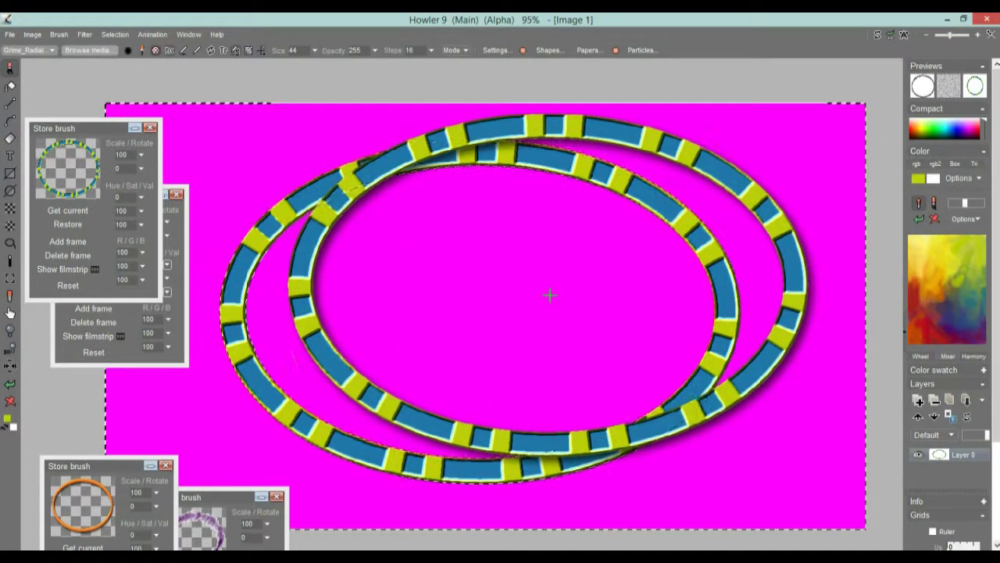
left_click_drag(469, 340, 111, 39)
left_click(115, 35)
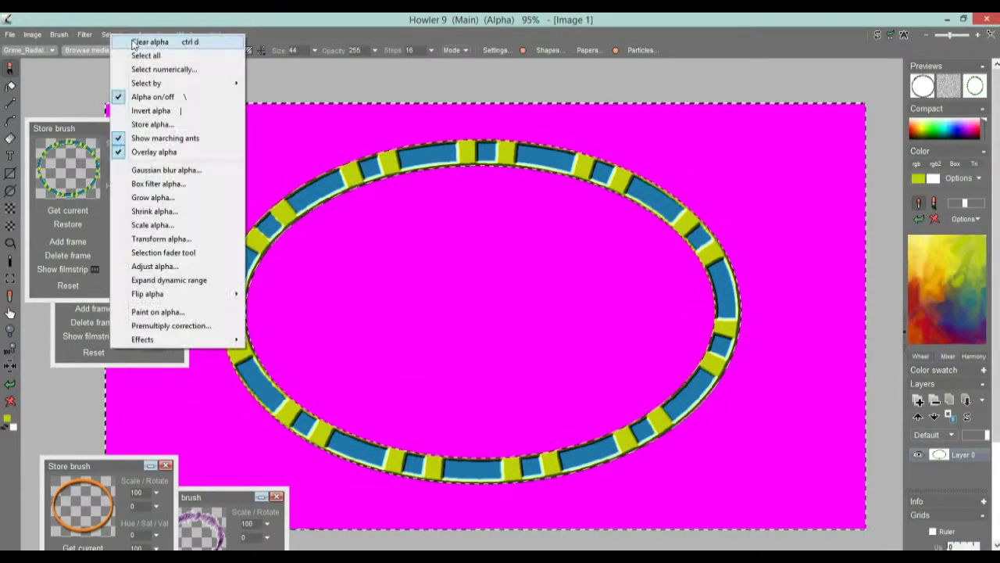
left_click(129, 39)
mouse_move(560, 296)
left_mouse_down()
mouse_move(425, 279)
mouse_move(625, 290)
mouse_move(670, 369)
mouse_move(410, 315)
left_mouse_up()
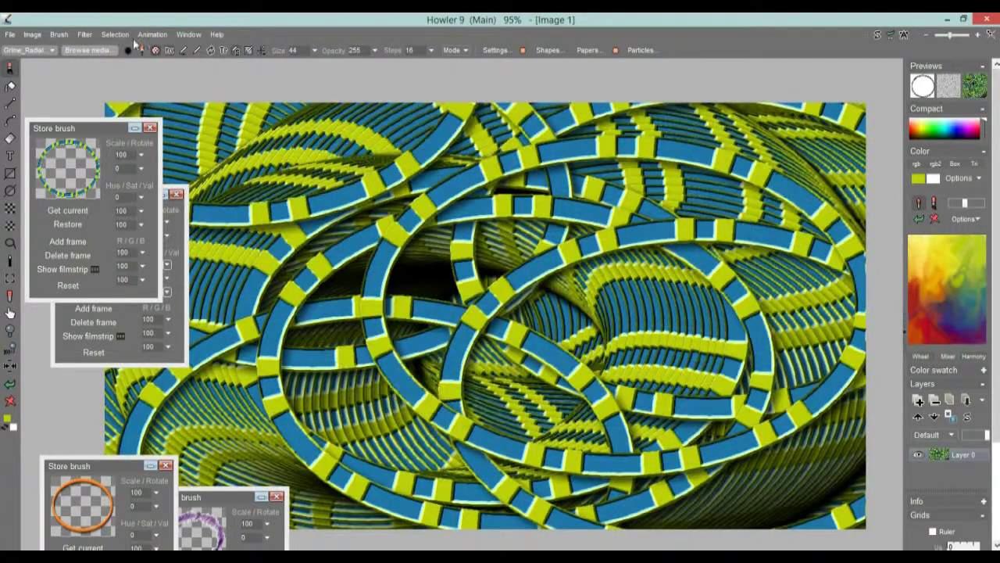
Mirror the painted ring pattern horizontally and vertically.
left_click(262, 50)
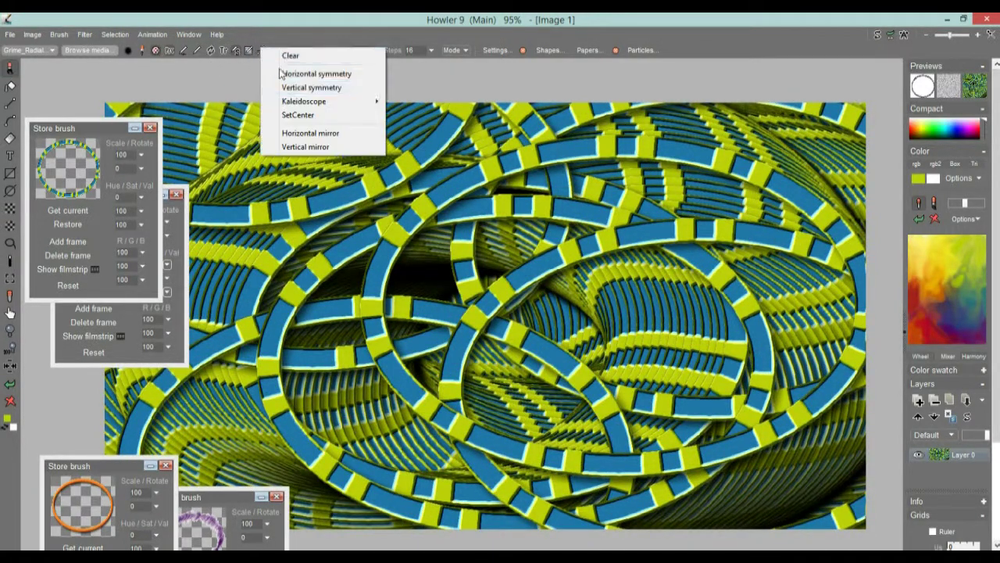
left_click(311, 133)
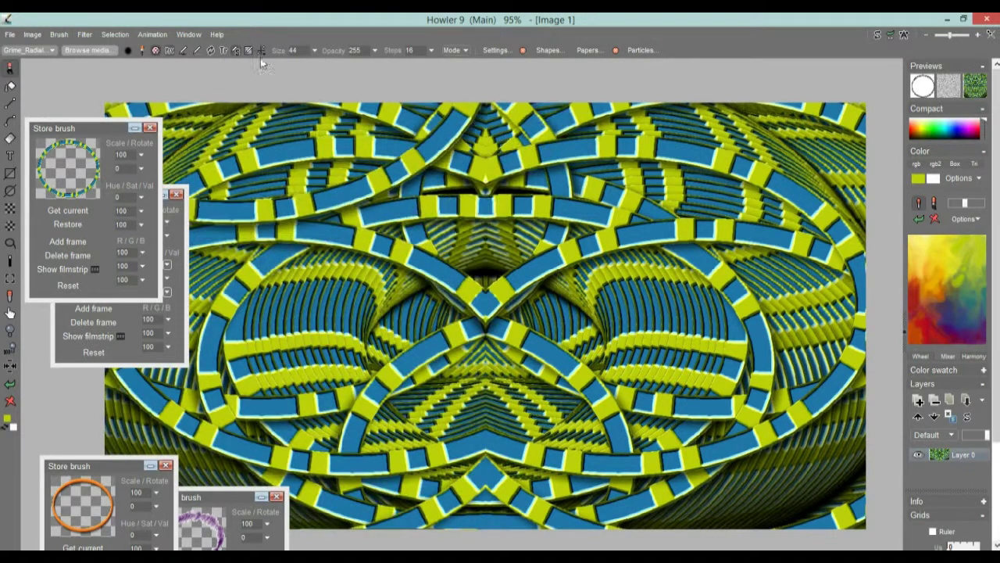
left_click(263, 50)
left_click(348, 149)
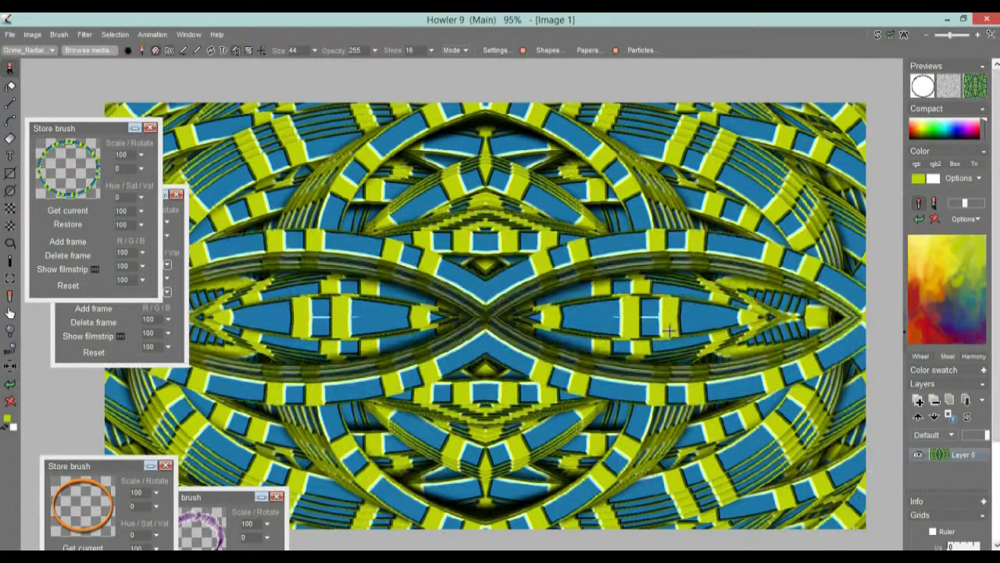
Examine the mirrored ring pattern as a whole and at closer range.
scroll(500, 291, "down", 2)
scroll(501, 291, "down", 2)
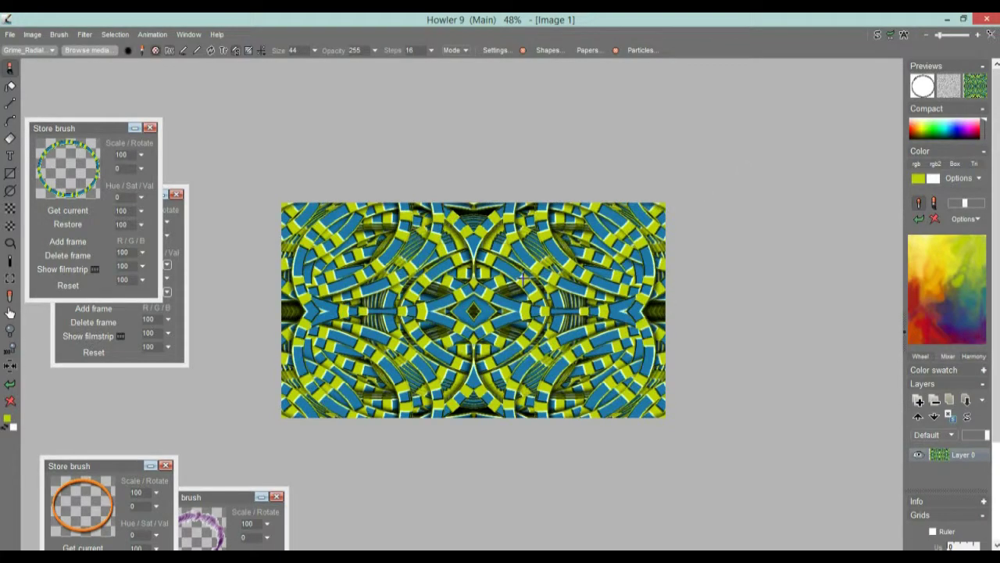
scroll(471, 332, "up", 2)
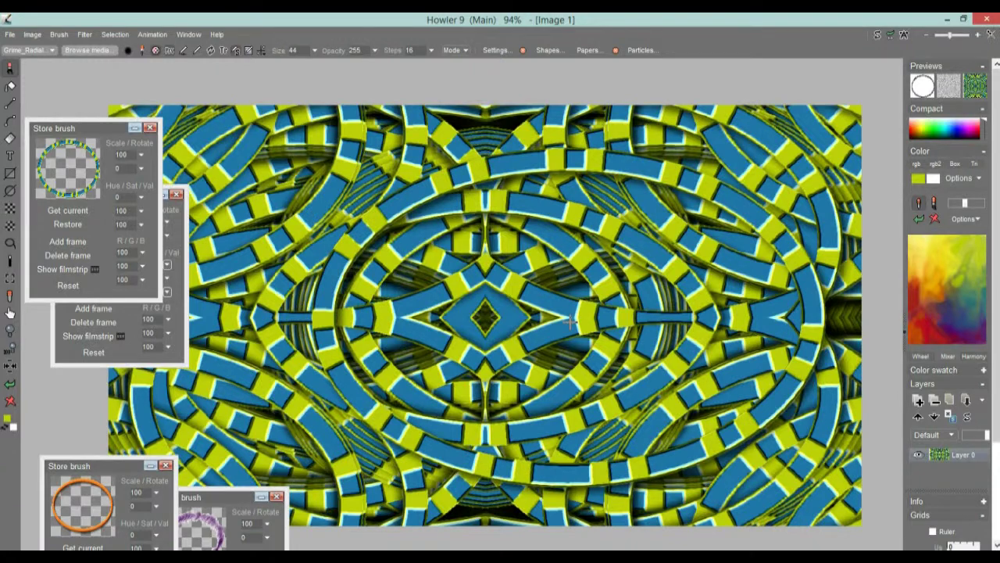
scroll(570, 321, "down", 3)
scroll(571, 320, "up", 1)
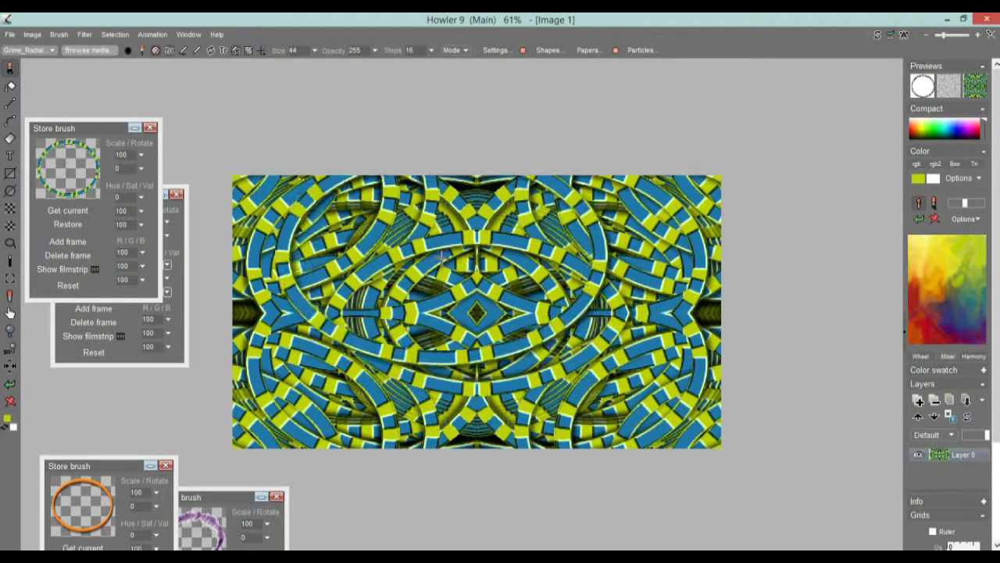
scroll(486, 309, "up", 2)
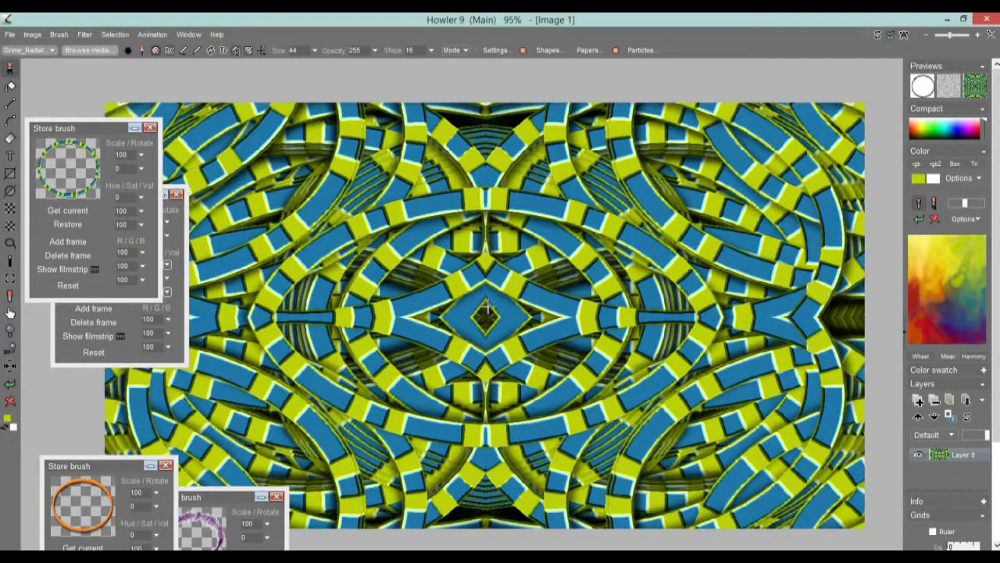